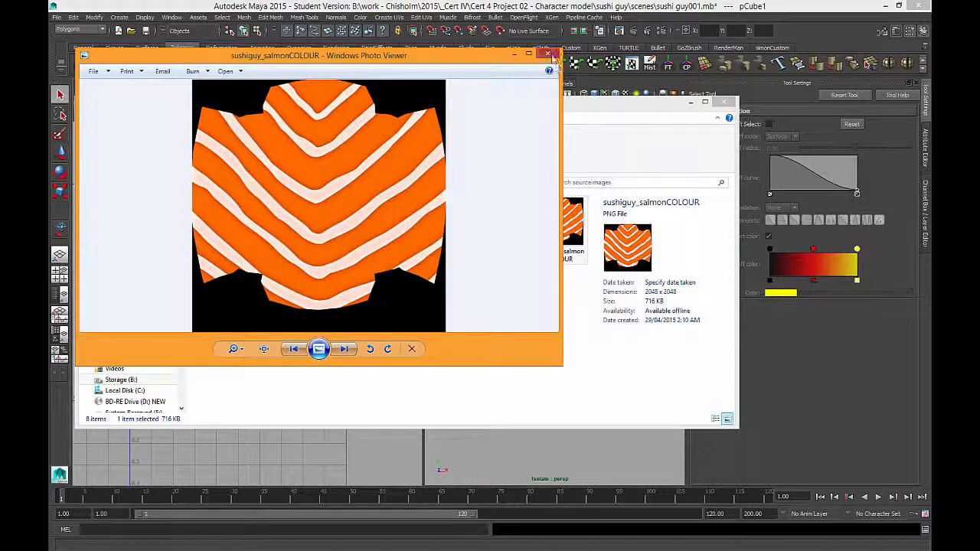
- Close the salmon texture image preview and return from the sourceimages folder to the Maya scene
{"action": "left_click", "coordinate": [548, 53]}
{"action": "left_click_drag", "start_coordinate": [576, 101], "coordinate": [79, 166]}
{"action": "left_click", "coordinate": [79, 166]}
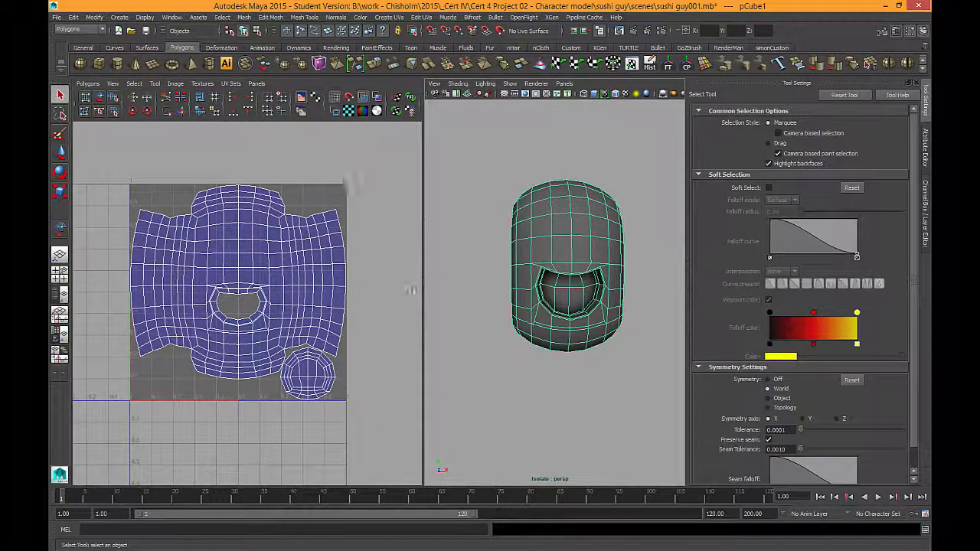
- Review the salmon mesh's construction inputs and delete its history
{"action": "left_click", "coordinate": [925, 207]}
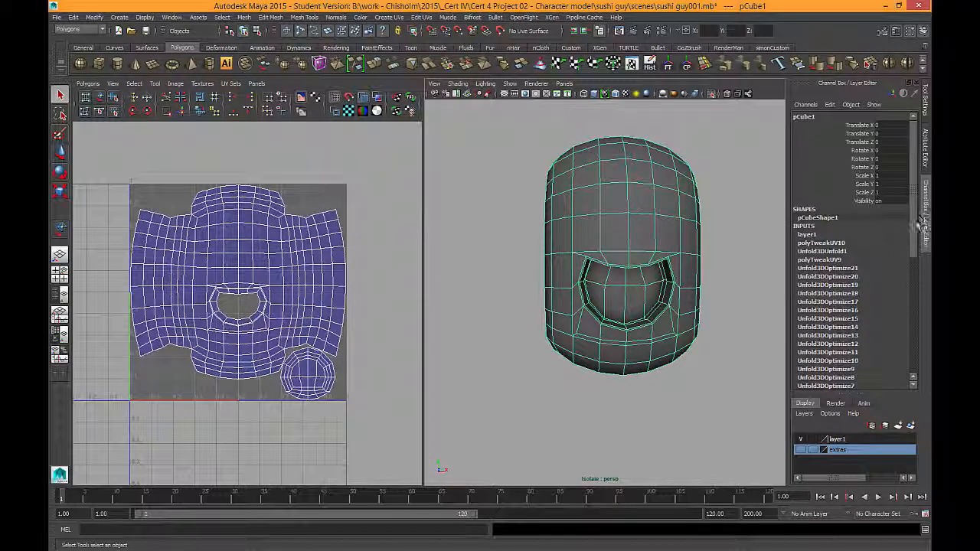
{"action": "scroll", "coordinate": [917, 230], "scroll_direction": "down", "scroll_amount": 5}
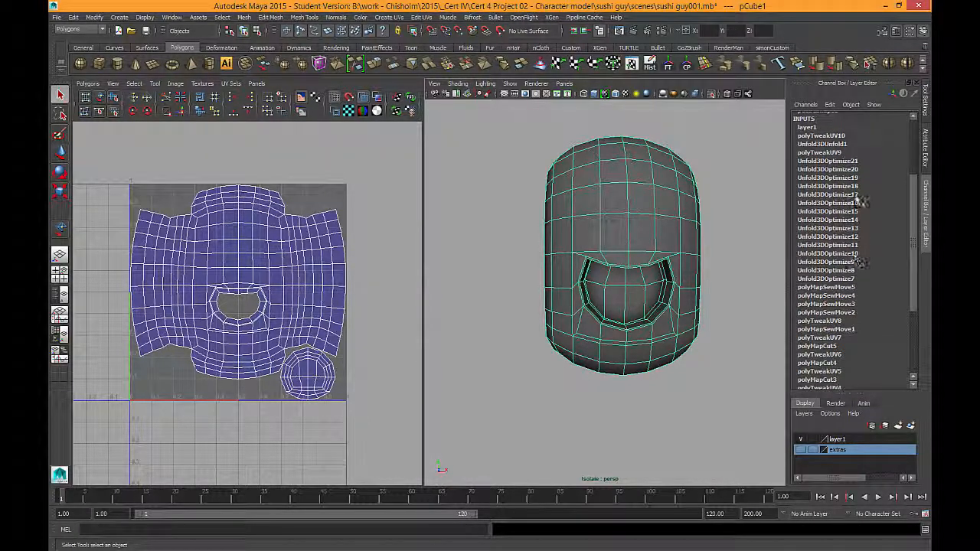
{"action": "left_click_drag", "start_coordinate": [913, 253], "coordinate": [916, 305]}
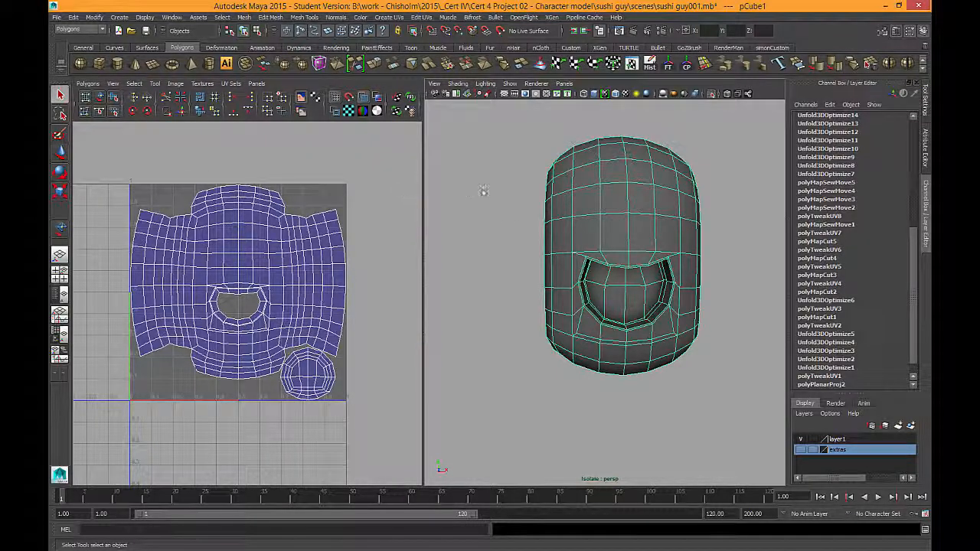
{"action": "left_click", "coordinate": [72, 17]}
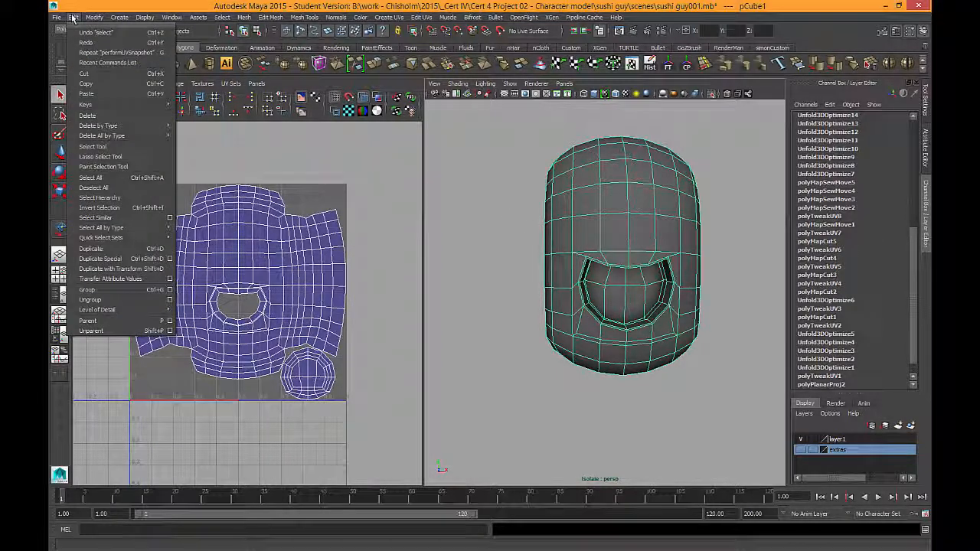
{"action": "mouse_move", "coordinate": [138, 126]}
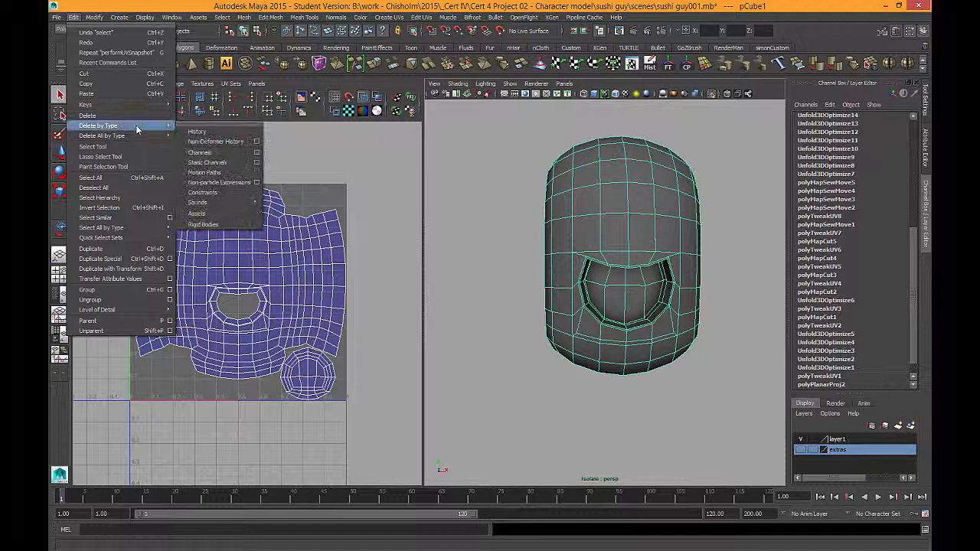
{"action": "left_click", "coordinate": [193, 133]}
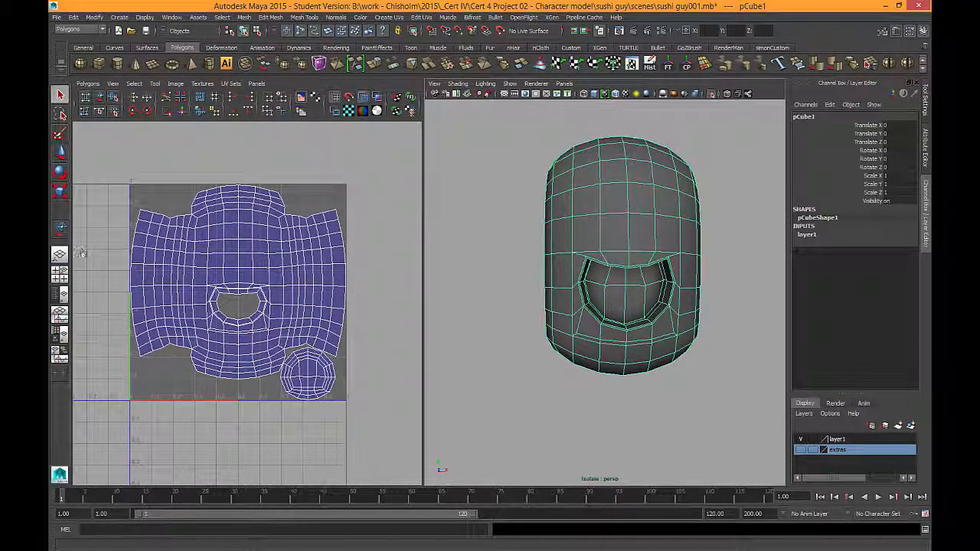
- Switch from the UV editing layout to a single full-size perspective view of the salmon mesh
{"action": "left_click", "coordinate": [61, 273]}
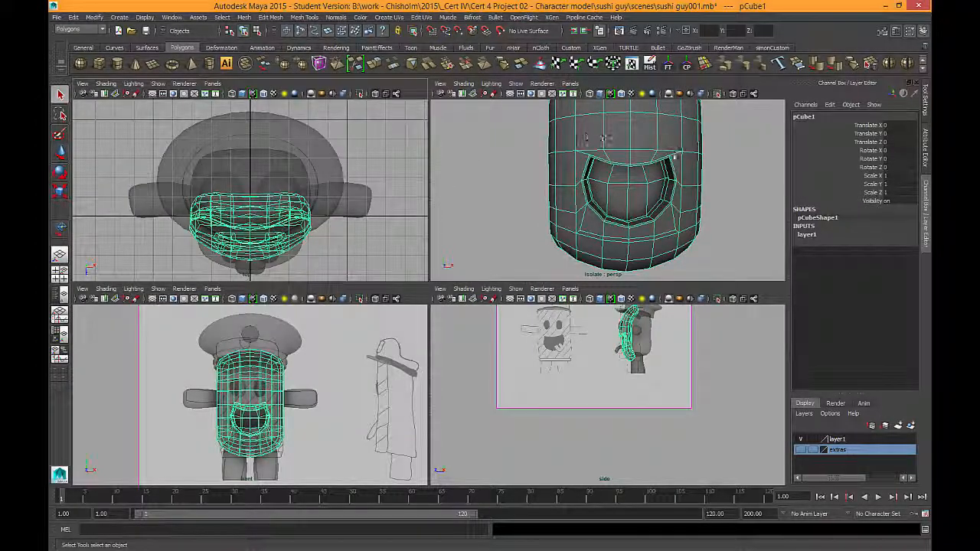
{"action": "key", "text": "space"}
{"action": "scroll", "coordinate": [630, 317], "scroll_direction": "down", "scroll_amount": 4}
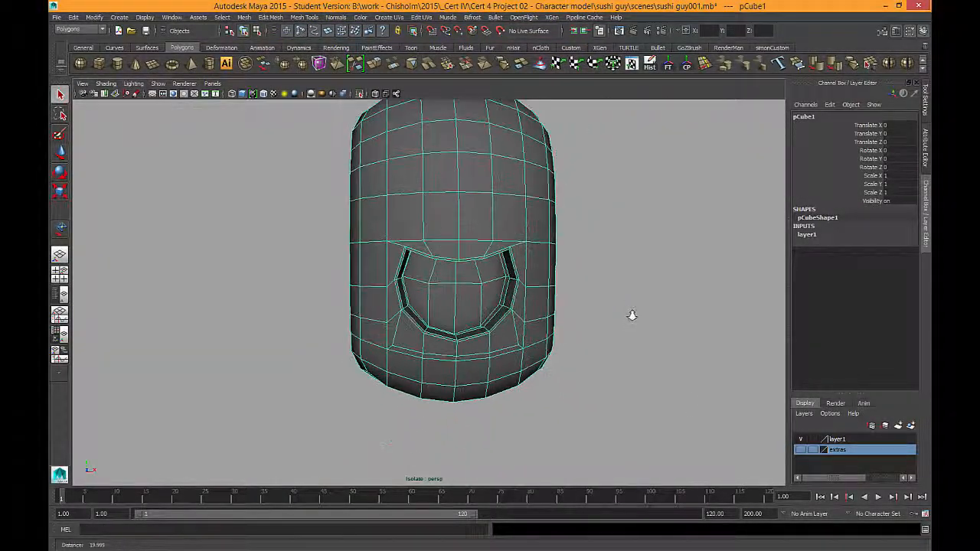
{"action": "left_click_drag", "start_coordinate": [677, 233], "coordinate": [395, 238], "text": "alt"}
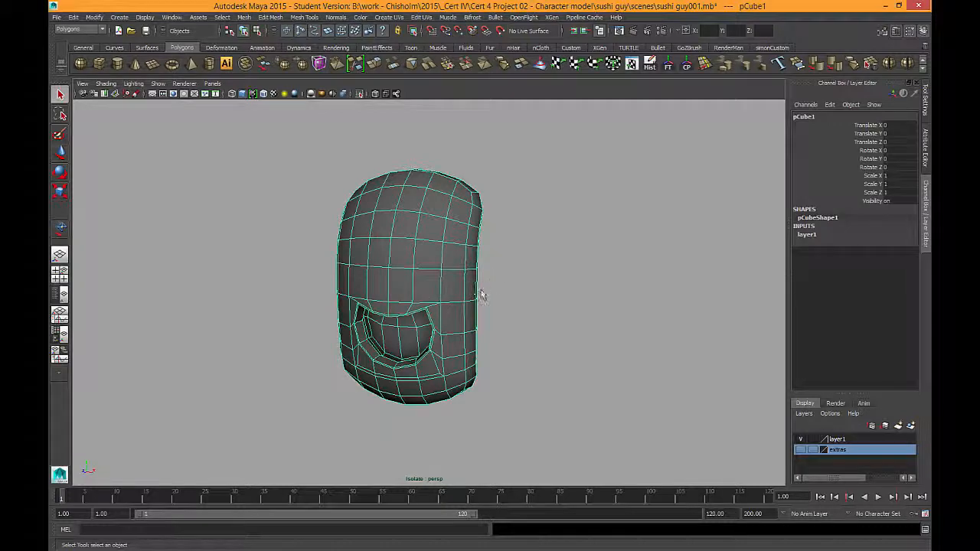
{"action": "left_click_drag", "start_coordinate": [482, 291], "coordinate": [424, 271], "text": "alt"}
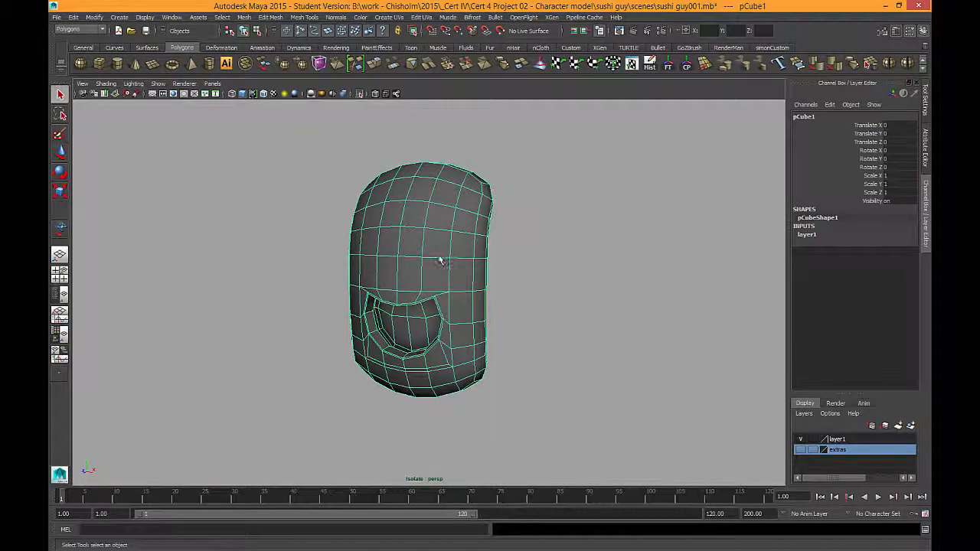
- Assign a new Blinn material to the salmon mesh
{"action": "right_click", "coordinate": [419, 222]}
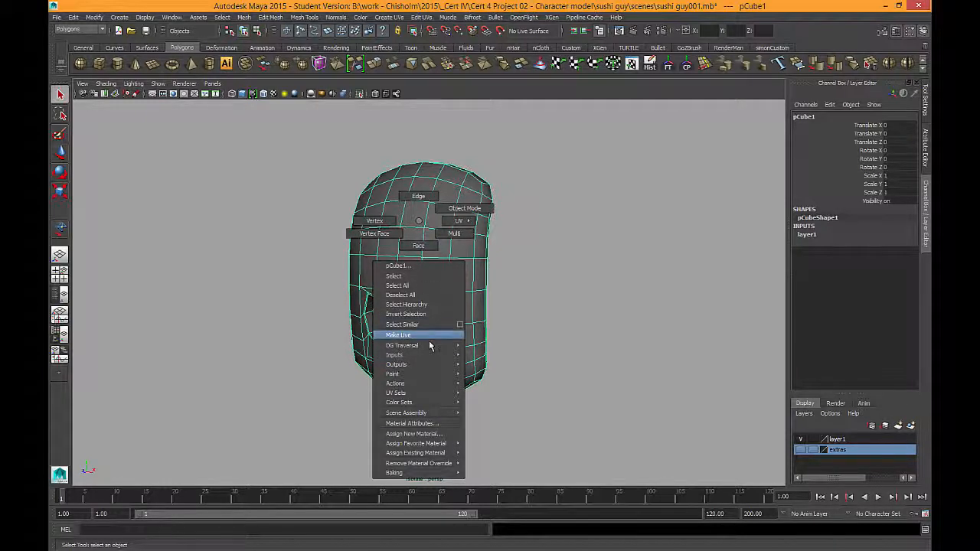
{"action": "mouse_move", "coordinate": [412, 443]}
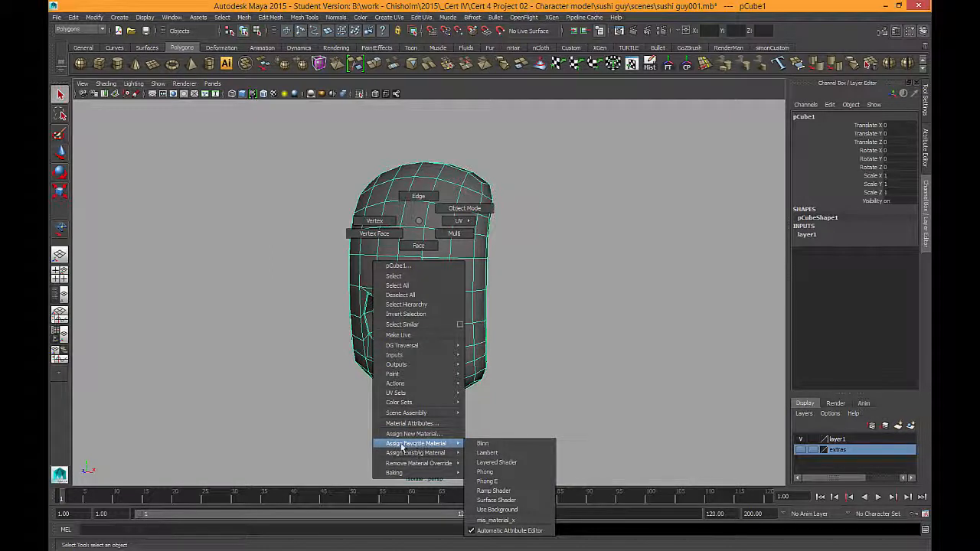
{"action": "left_click", "coordinate": [483, 445]}
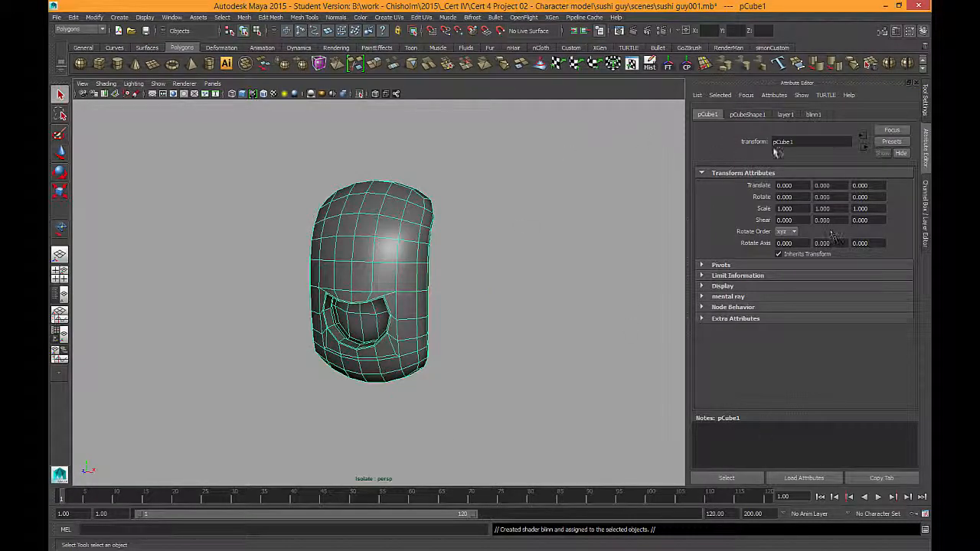
- Rename the new Blinn material as salmon_SHADER
{"action": "left_click", "coordinate": [812, 115]}
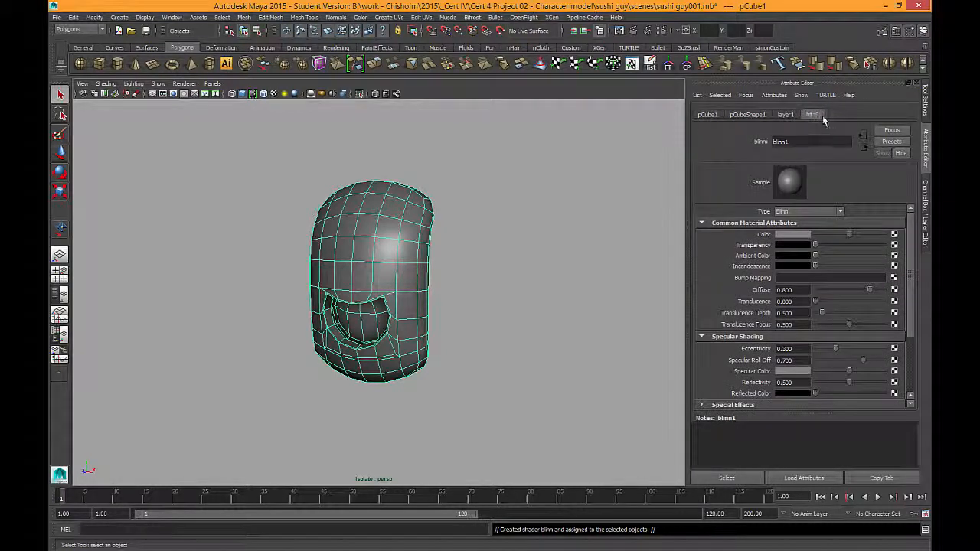
{"action": "double_click", "coordinate": [800, 143]}
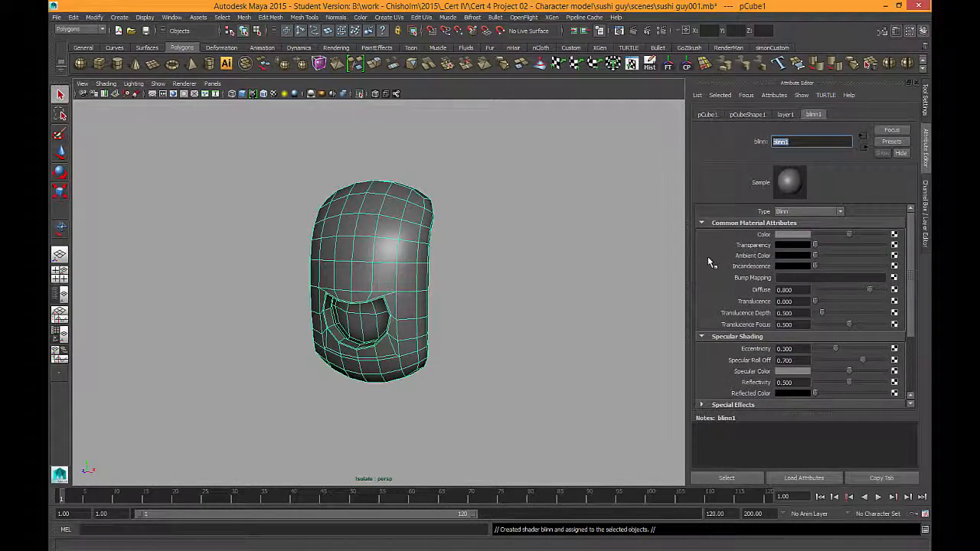
{"action": "type", "text": "salmon_ SHADER"}
{"action": "key", "text": "Return"}
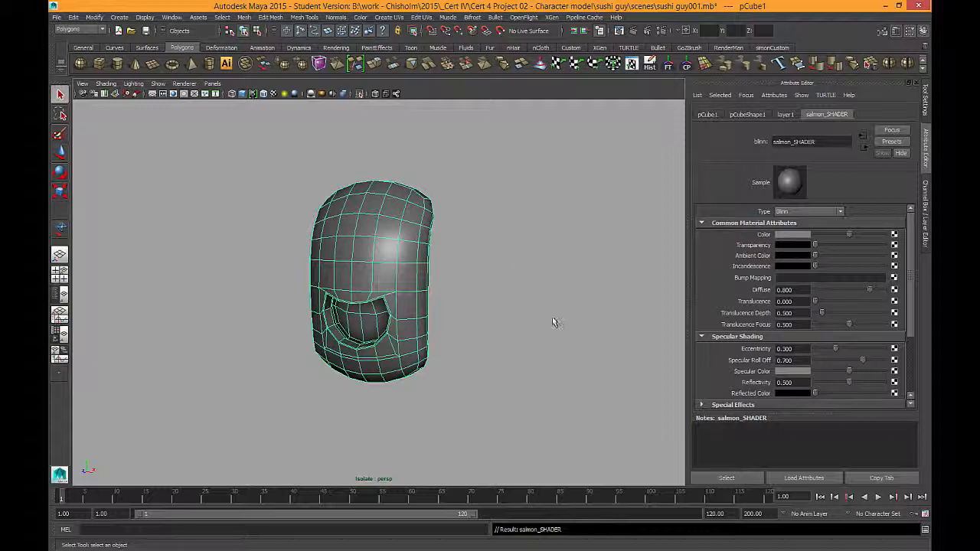
{"action": "left_click_drag", "start_coordinate": [417, 280], "coordinate": [397, 262], "text": "alt"}
{"action": "right_click_drag", "start_coordinate": [397, 262], "coordinate": [416, 225], "text": "alt"}
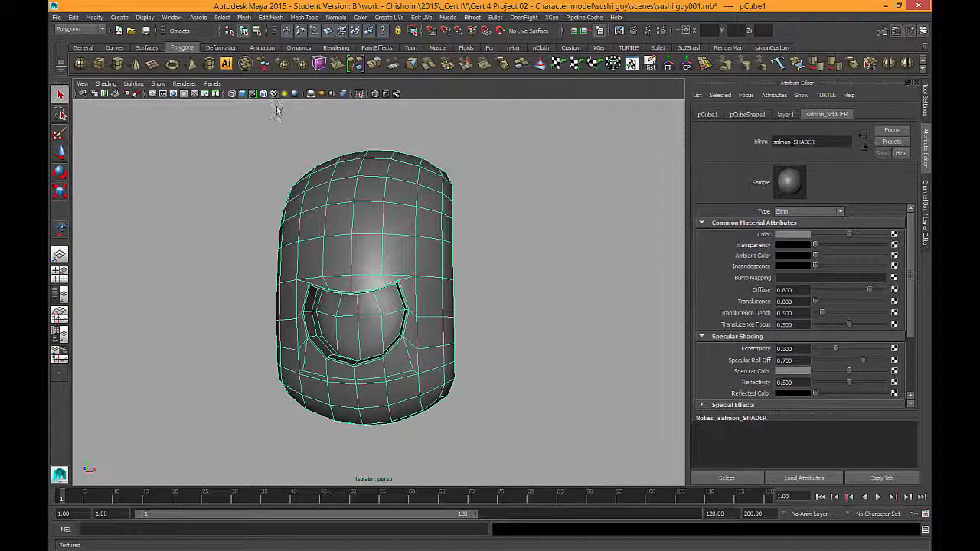
{"action": "left_click", "coordinate": [105, 84]}
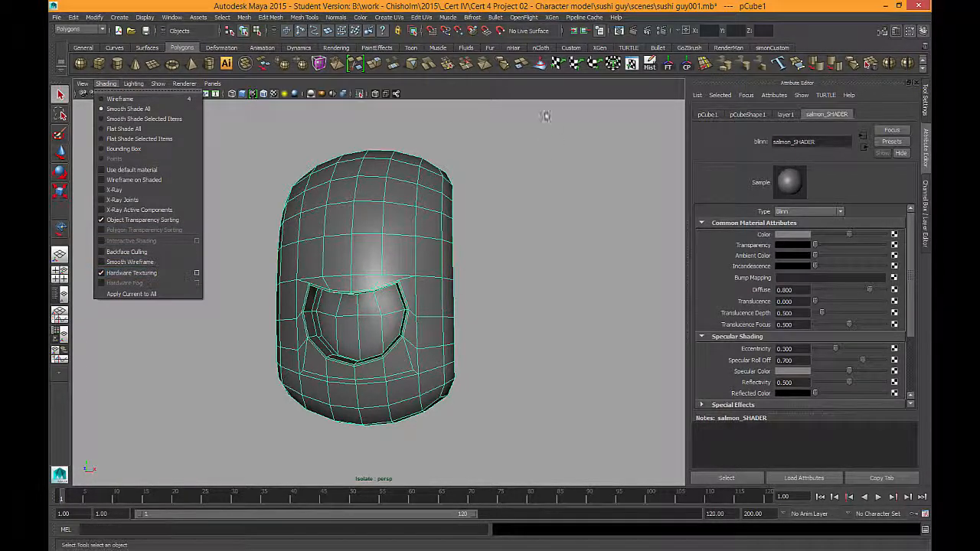
{"action": "left_click", "coordinate": [535, 97]}
{"action": "mouse_move", "coordinate": [527, 237]}
{"action": "left_mouse_down", "text": "alt"}
{"action": "mouse_move", "coordinate": [506, 192]}
{"action": "mouse_move", "coordinate": [513, 212]}
{"action": "mouse_move", "coordinate": [536, 206]}
{"action": "left_mouse_up", "text": "alt"}
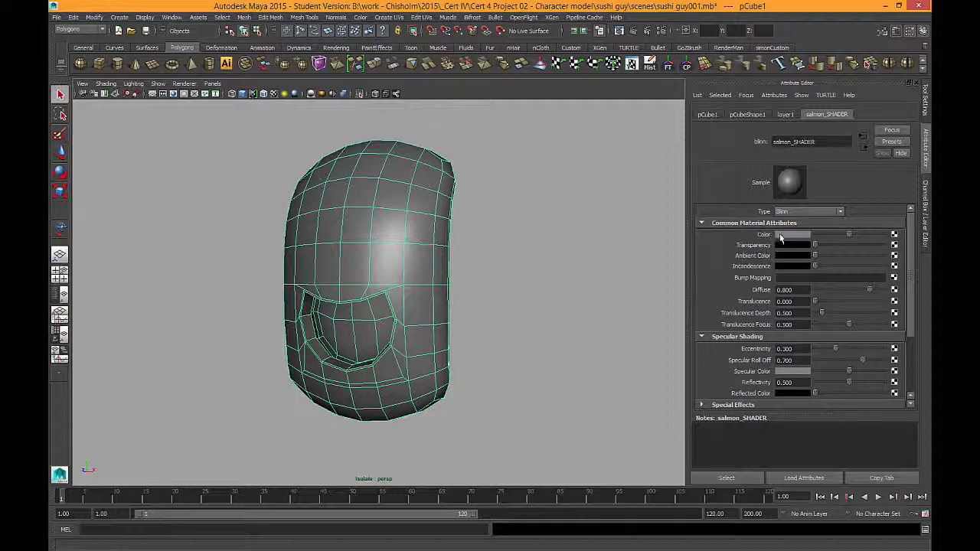
- Connect a File texture to the salmon shader's Color attribute and name the texture node salmon_COLOUR
{"action": "left_click", "coordinate": [894, 235]}
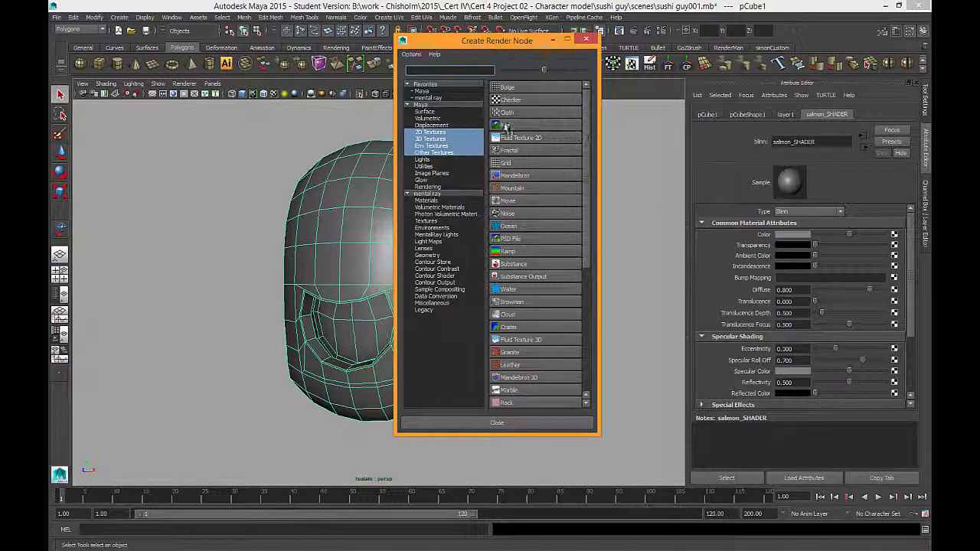
{"action": "left_click", "coordinate": [505, 126]}
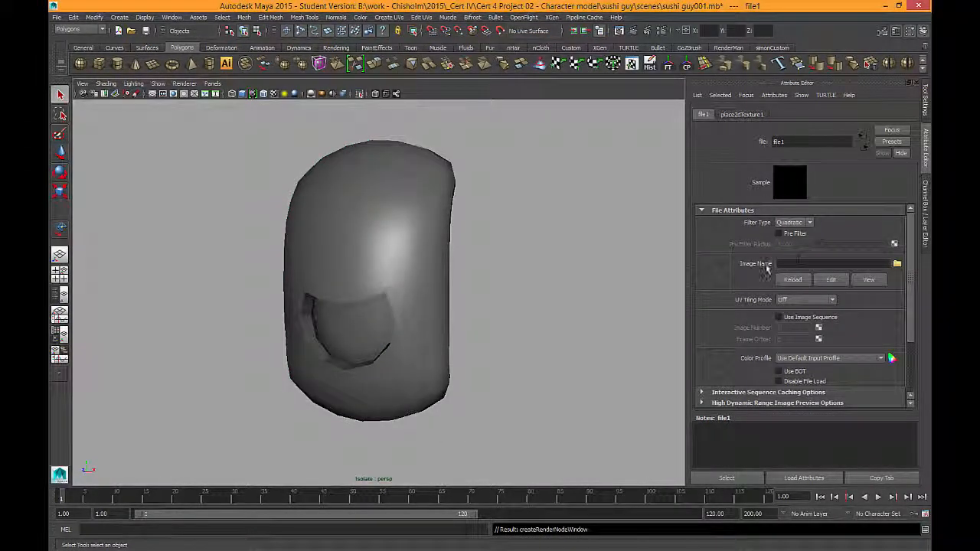
{"action": "double_click", "coordinate": [780, 142]}
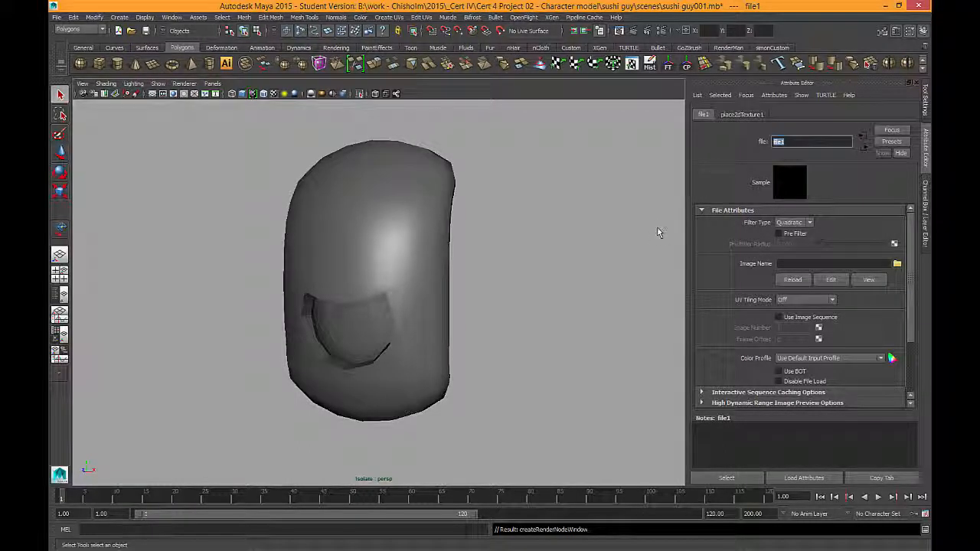
{"action": "type", "text": "salmon_COLOUR"}
{"action": "key", "text": "Return"}
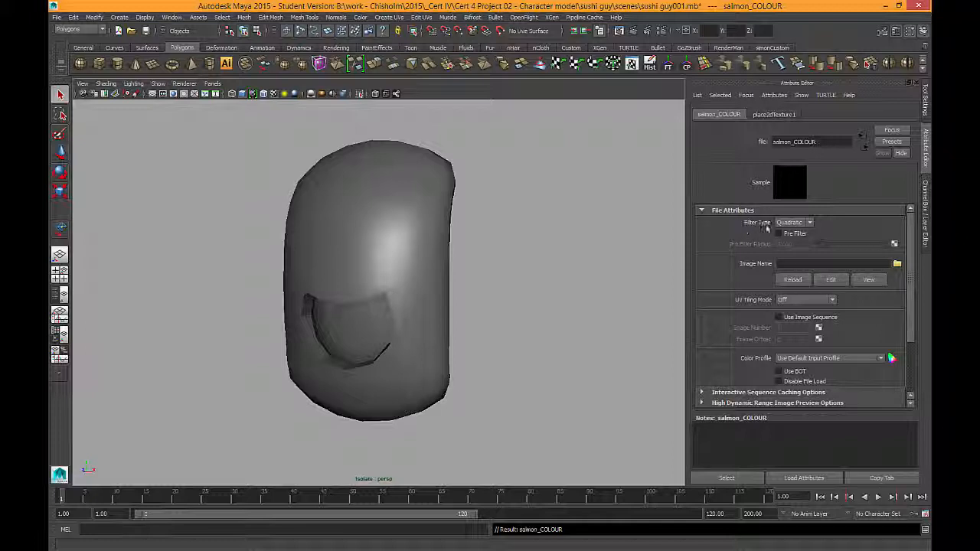
- Set the salmon_COLOUR texture's filter type to Off and load the sushiguy_salmonCOLOUR.png image from sourceimages
{"action": "left_click", "coordinate": [792, 222]}
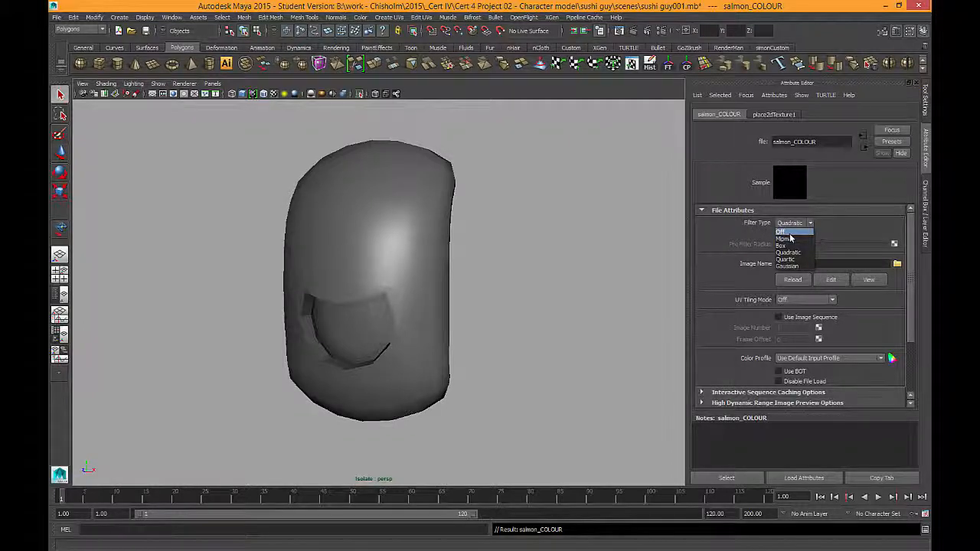
{"action": "left_click", "coordinate": [785, 224]}
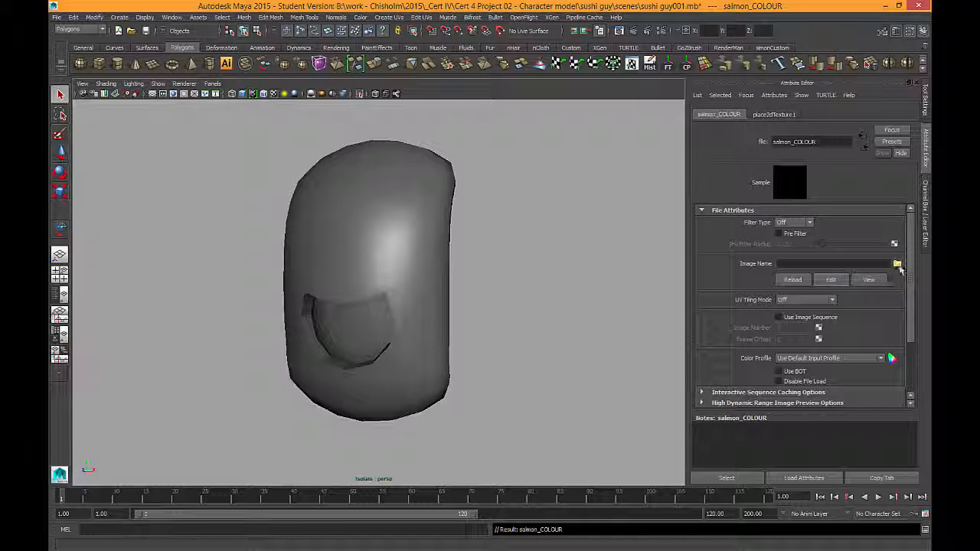
{"action": "left_click", "coordinate": [897, 266]}
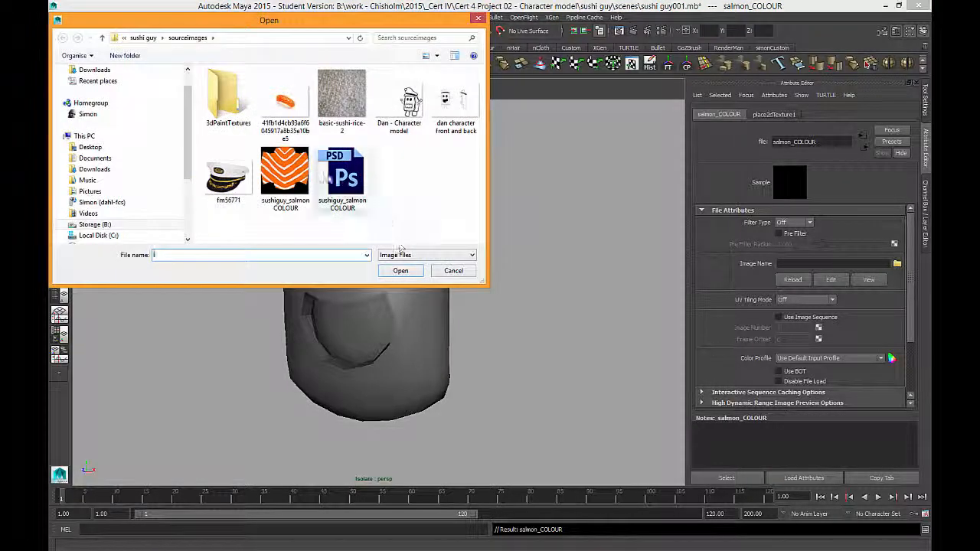
{"action": "left_click", "coordinate": [287, 175]}
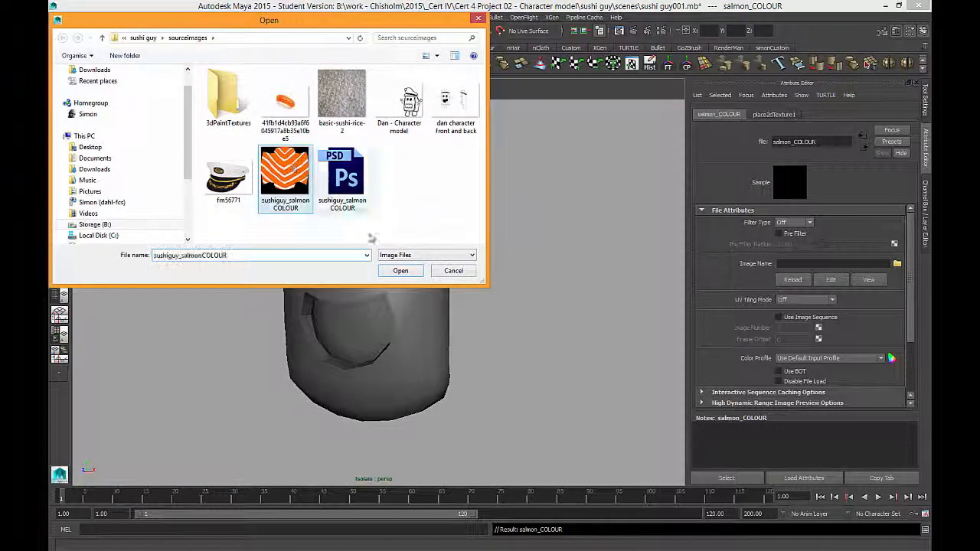
{"action": "left_click", "coordinate": [400, 270]}
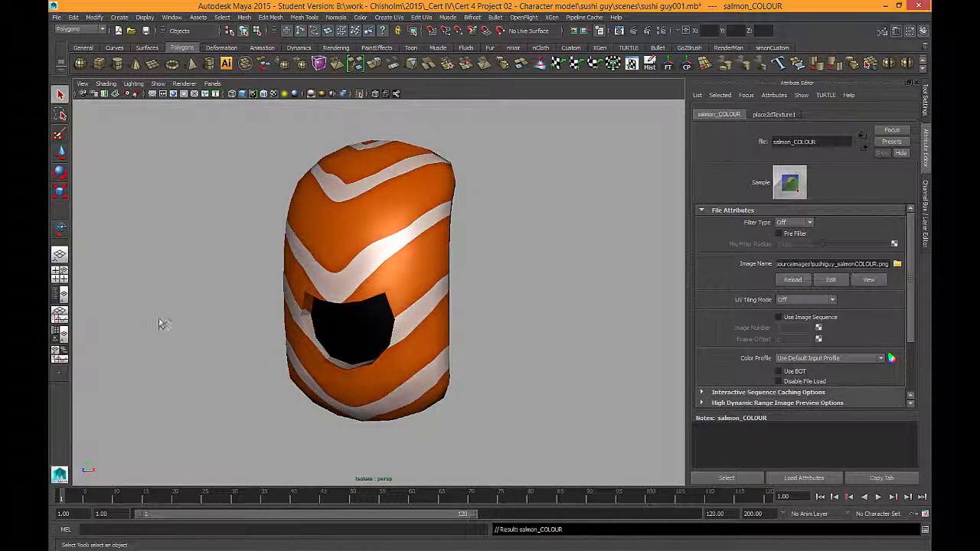
- Examine the stripe texture on the back and sides of the salmon mesh, comparing it with the source image
{"action": "left_click_drag", "start_coordinate": [160, 321], "coordinate": [419, 264], "text": "alt"}
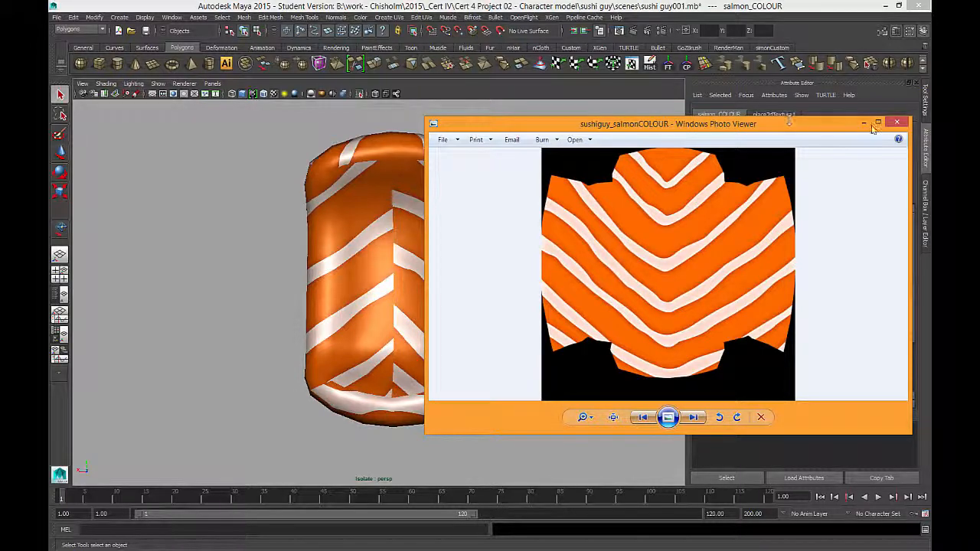
{"action": "left_click", "coordinate": [896, 121]}
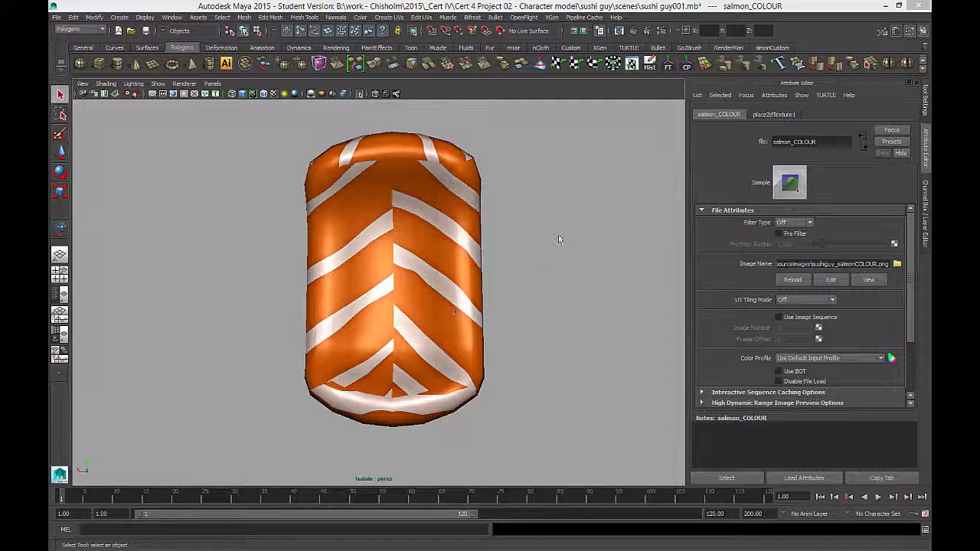
{"action": "left_click_drag", "start_coordinate": [555, 201], "coordinate": [385, 238], "text": "alt"}
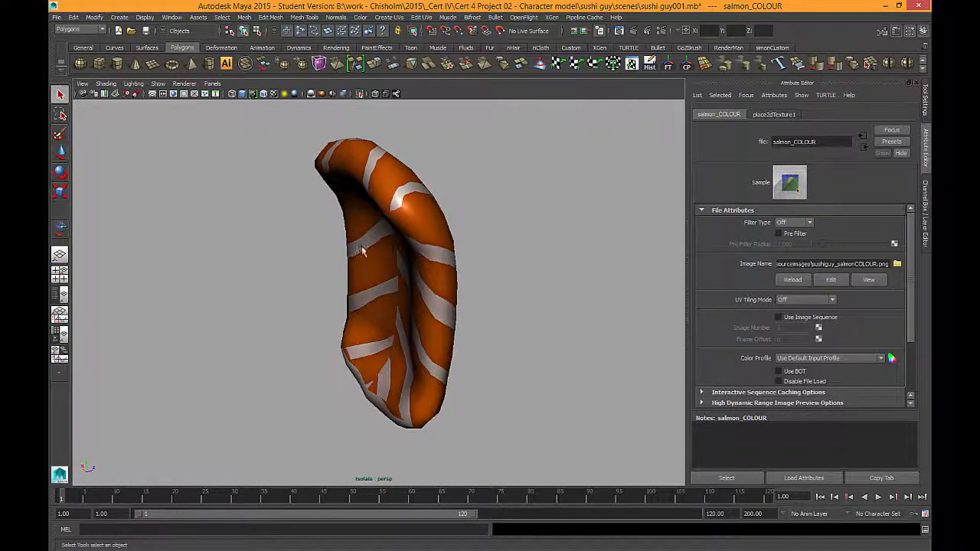
{"action": "left_click_drag", "start_coordinate": [362, 246], "coordinate": [406, 195], "text": "alt"}
{"action": "left_click_drag", "start_coordinate": [350, 254], "coordinate": [460, 225], "text": "alt"}
- Display the salmon mesh in smooth preview, deselect it and check the texture around the mouth
{"action": "left_click", "coordinate": [391, 229]}
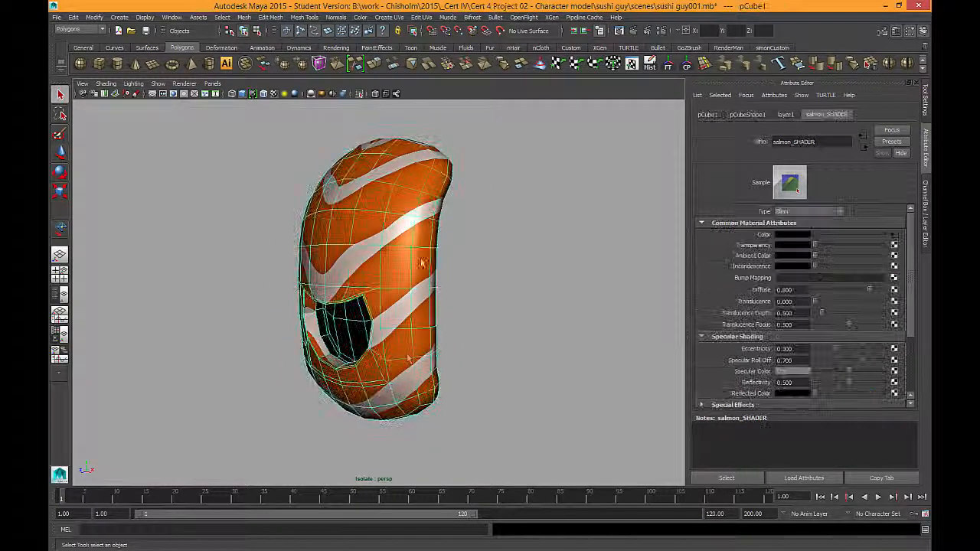
{"action": "left_click_drag", "start_coordinate": [423, 323], "coordinate": [502, 356], "text": "alt"}
{"action": "key", "text": "3"}
{"action": "left_click", "coordinate": [505, 361]}
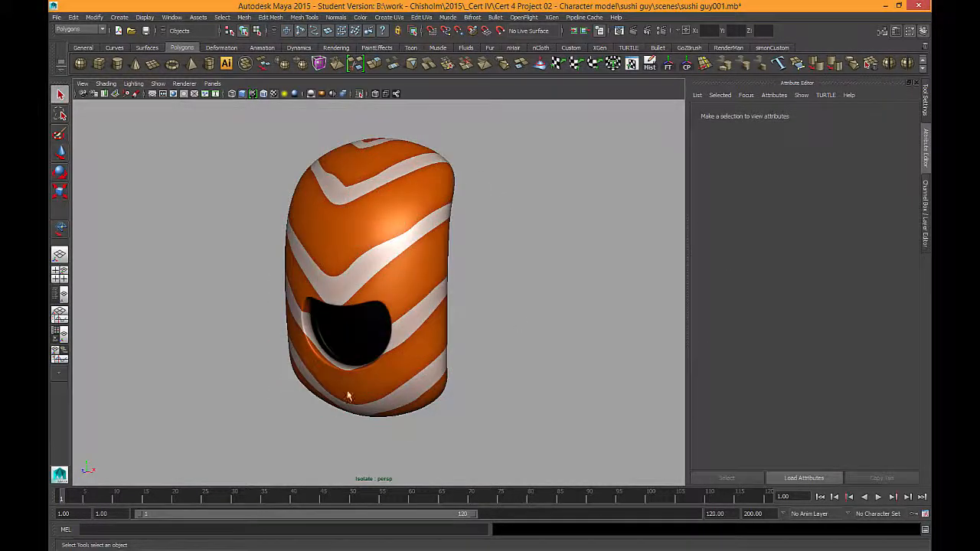
{"action": "left_click_drag", "start_coordinate": [350, 394], "coordinate": [303, 312], "text": "alt"}
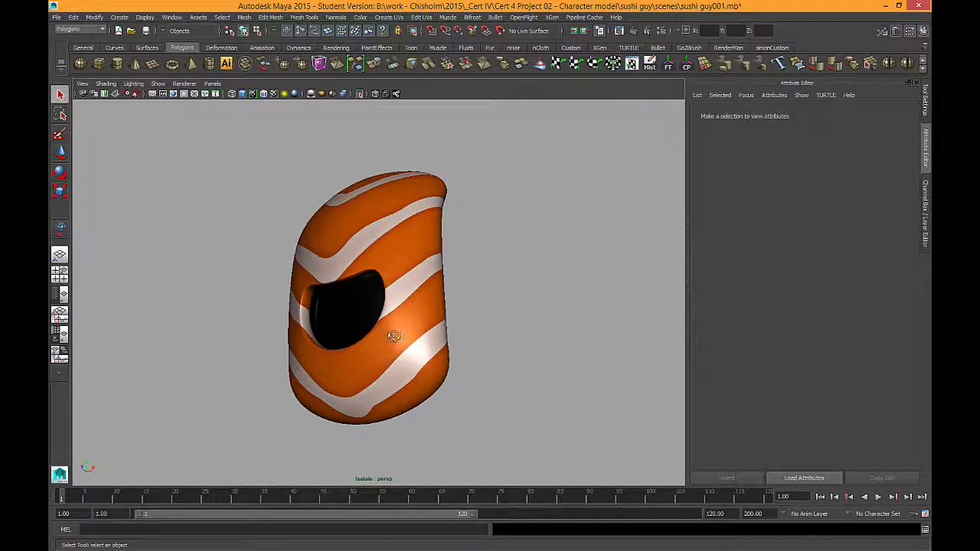
- Examine the mouth cavity of the salmon mesh from several angles, with and without its wireframe
{"action": "left_click_drag", "start_coordinate": [394, 336], "coordinate": [354, 309], "text": "alt"}
{"action": "left_click_drag", "start_coordinate": [375, 356], "coordinate": [393, 346], "text": "alt"}
{"action": "scroll", "coordinate": [421, 407], "scroll_direction": "up", "scroll_amount": 5}
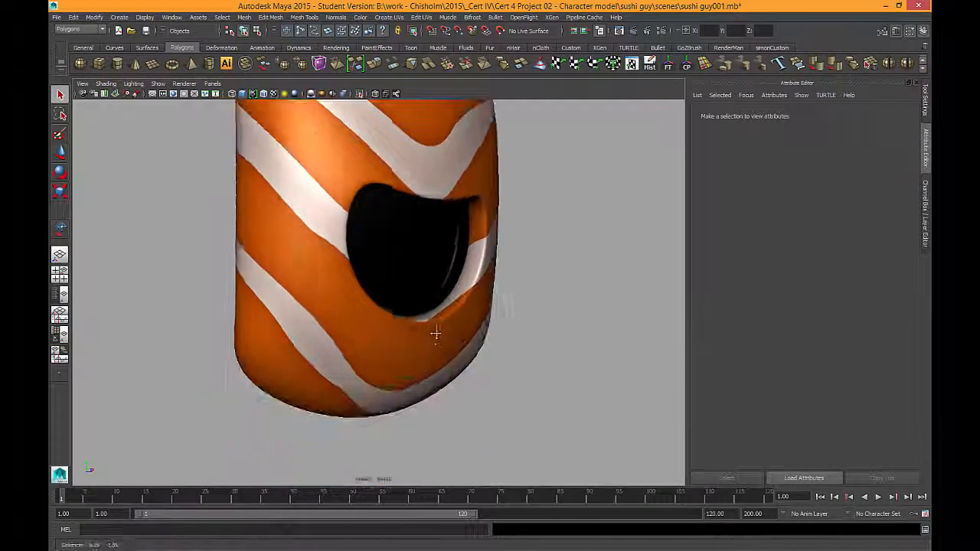
{"action": "middle_click_drag", "start_coordinate": [435, 333], "coordinate": [416, 349], "text": "alt"}
{"action": "scroll", "coordinate": [407, 311], "scroll_direction": "up", "scroll_amount": 4}
{"action": "left_click", "coordinate": [403, 270]}
{"action": "left_click_drag", "start_coordinate": [405, 291], "coordinate": [440, 317], "text": "alt"}
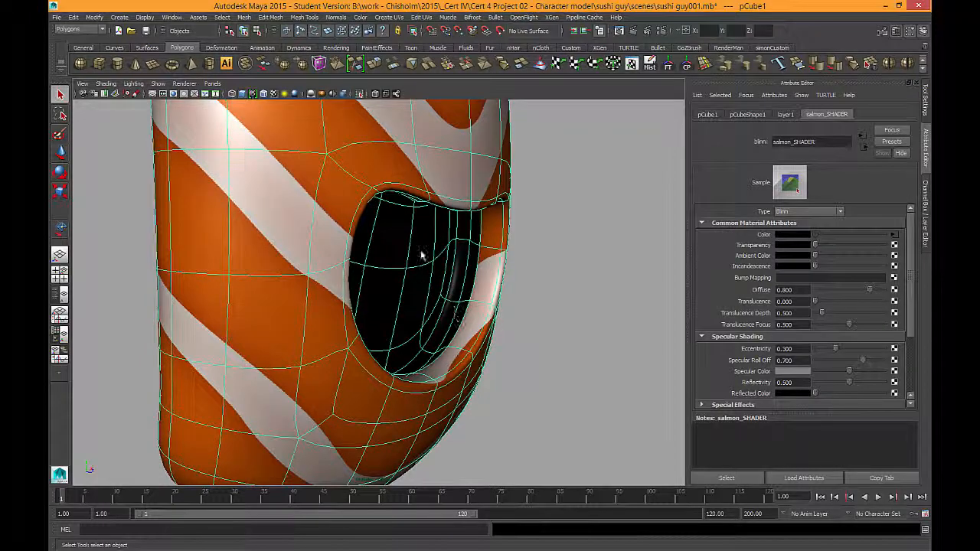
{"action": "left_click", "coordinate": [559, 250]}
{"action": "left_click_drag", "start_coordinate": [444, 286], "coordinate": [382, 273], "text": "alt"}
- Select all the faces lining the inside of the salmon mesh's mouth
{"action": "left_click", "coordinate": [383, 274]}
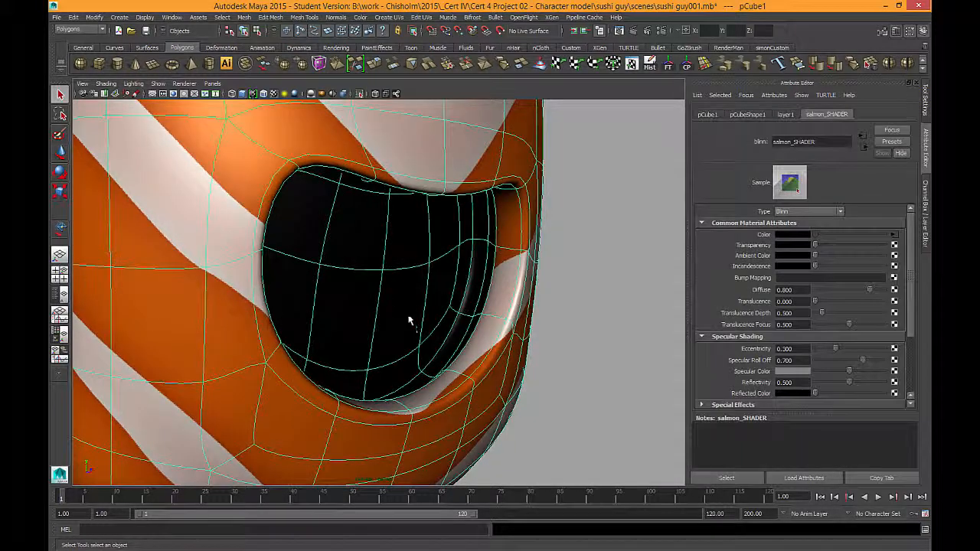
{"action": "left_click_drag", "start_coordinate": [409, 321], "coordinate": [395, 262], "text": "alt"}
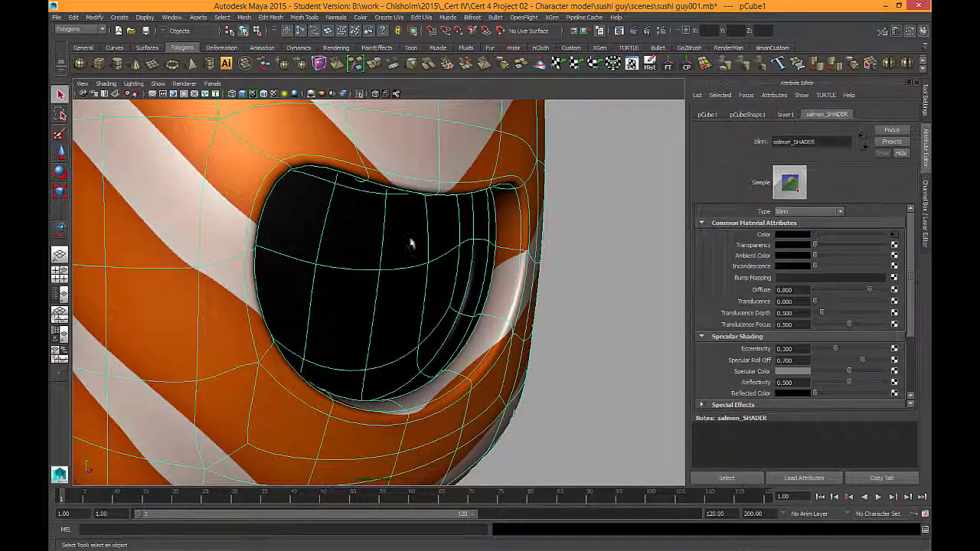
{"action": "right_click_drag", "start_coordinate": [411, 244], "coordinate": [413, 262]}
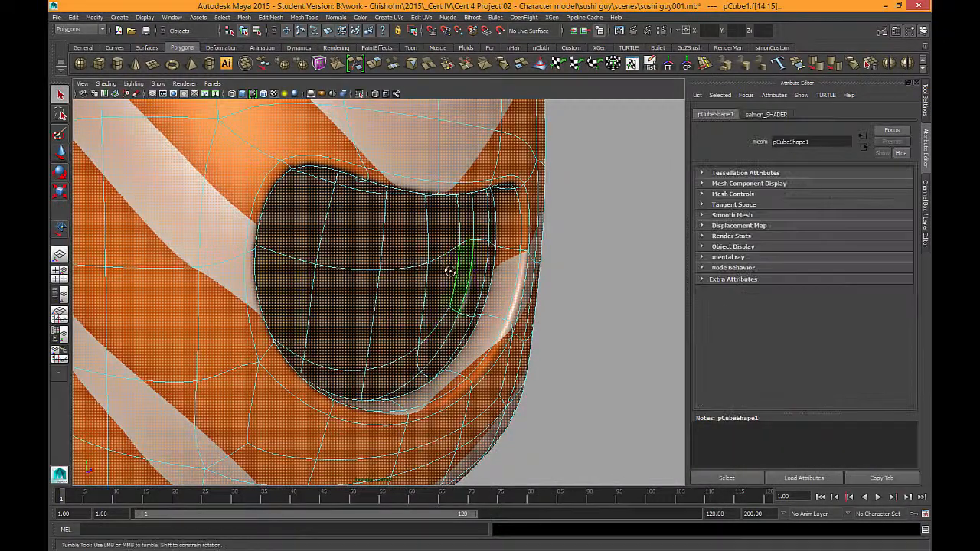
{"action": "left_click_drag", "start_coordinate": [450, 272], "coordinate": [365, 255], "text": "alt"}
{"action": "left_click", "coordinate": [306, 275]}
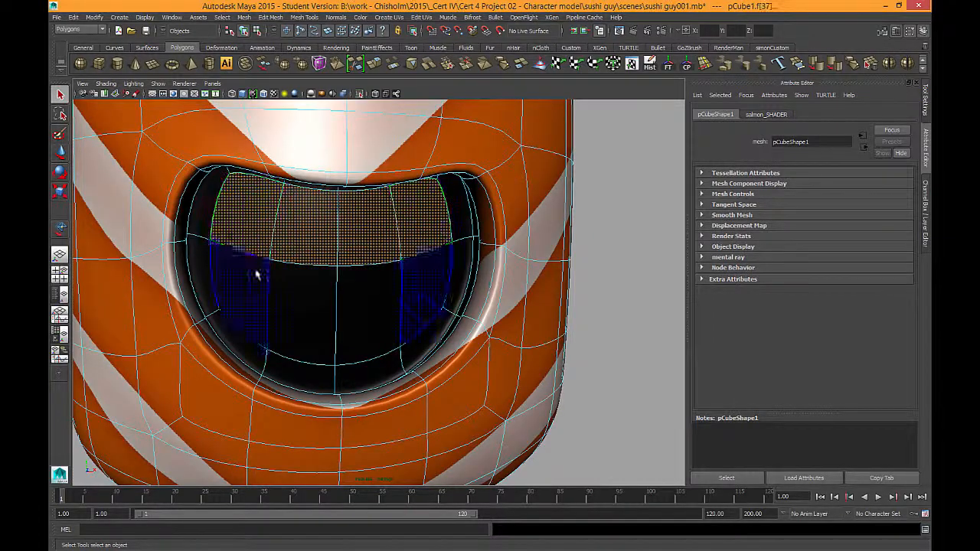
{"action": "left_click_drag", "start_coordinate": [449, 317], "coordinate": [288, 201], "text": "alt"}
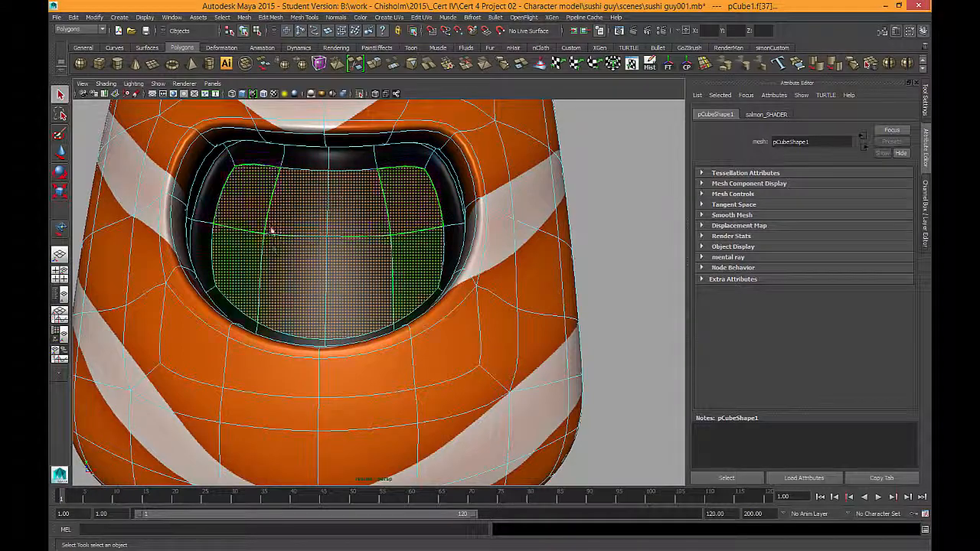
{"action": "left_click", "coordinate": [536, 219]}
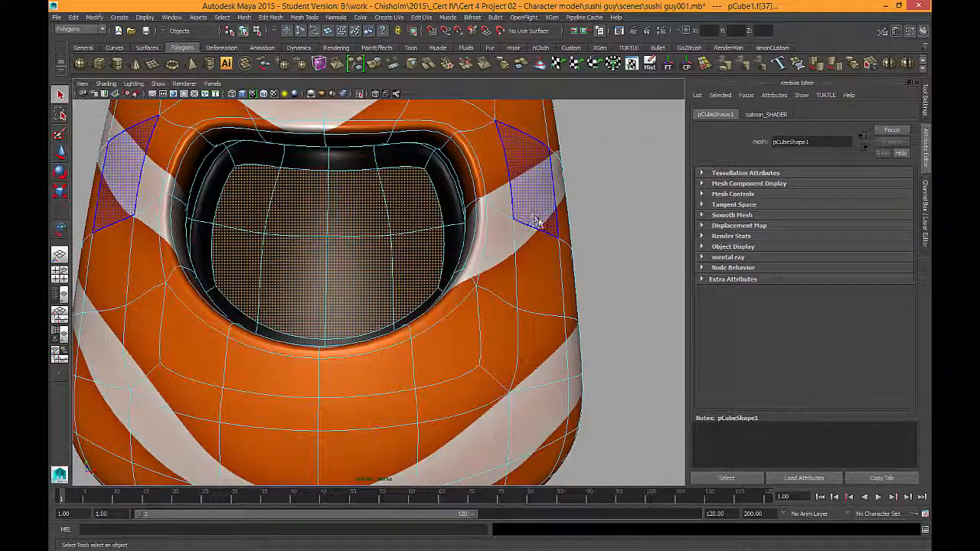
{"action": "left_click_drag", "start_coordinate": [539, 222], "coordinate": [596, 316], "text": "alt"}
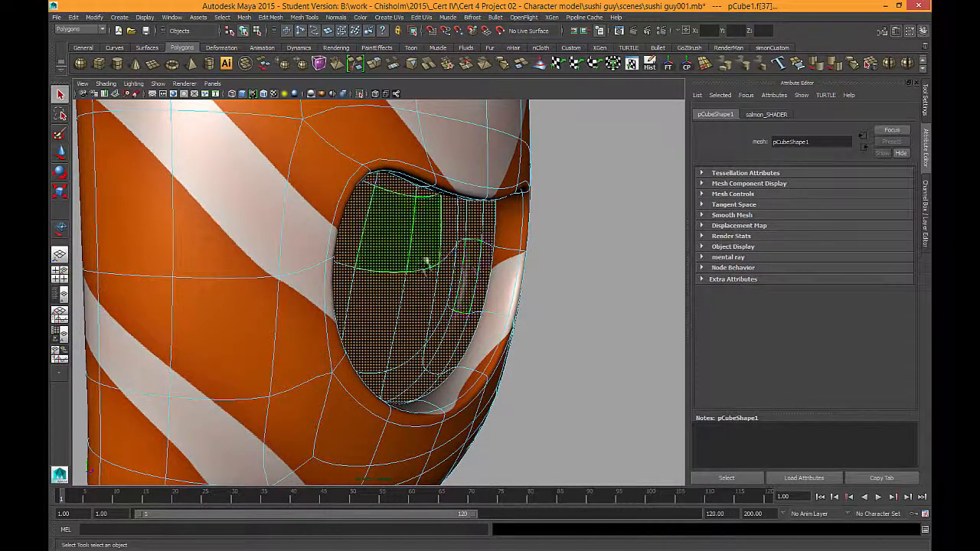
{"action": "left_click_drag", "start_coordinate": [597, 340], "coordinate": [575, 324], "text": "alt"}
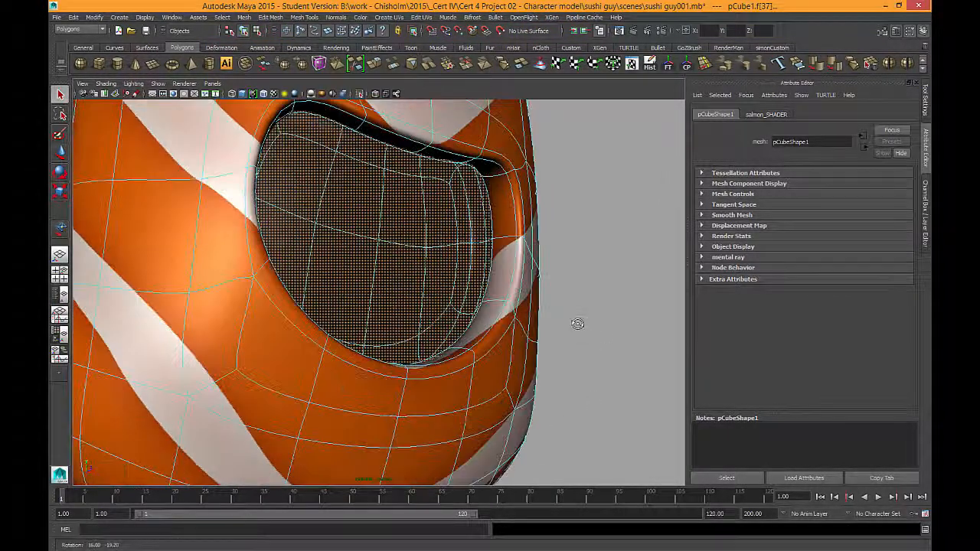
- Assign a new Surface Shader to the selected mouth faces, return to object mode and deselect the mesh
{"action": "right_click", "coordinate": [388, 235]}
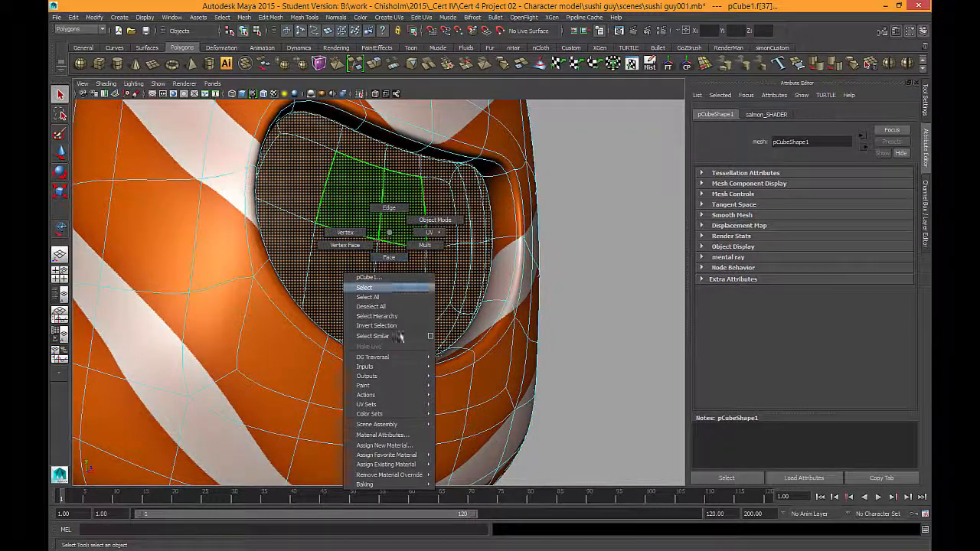
{"action": "mouse_move", "coordinate": [406, 395]}
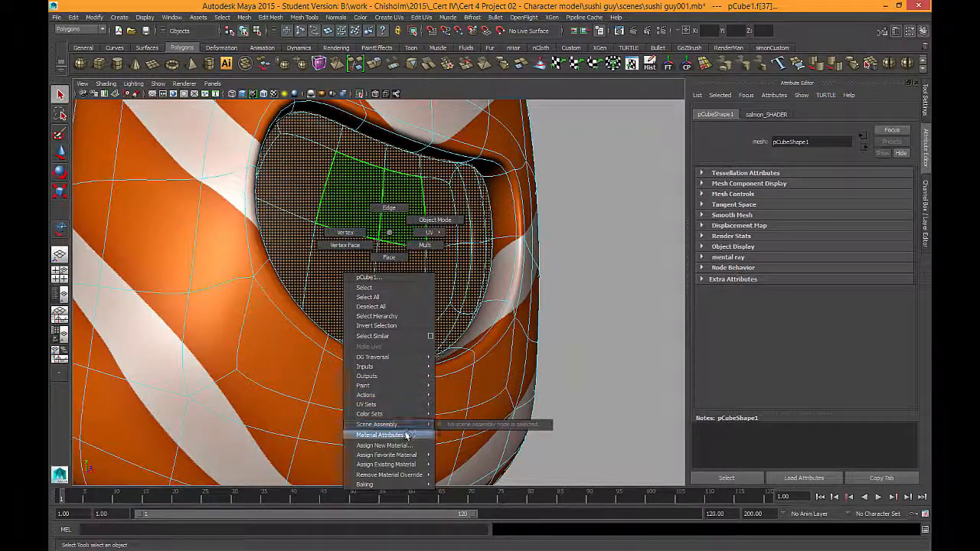
{"action": "mouse_move", "coordinate": [409, 455]}
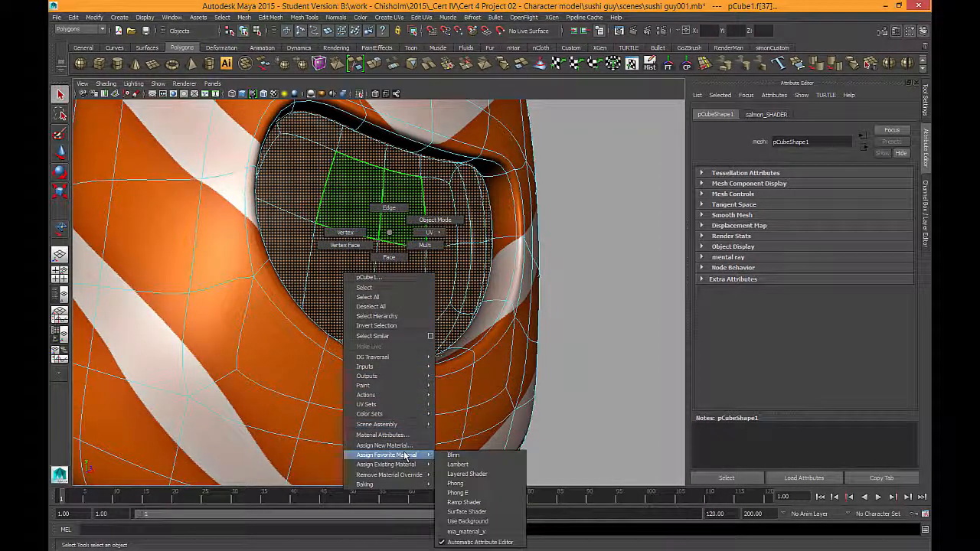
{"action": "left_click", "coordinate": [480, 512]}
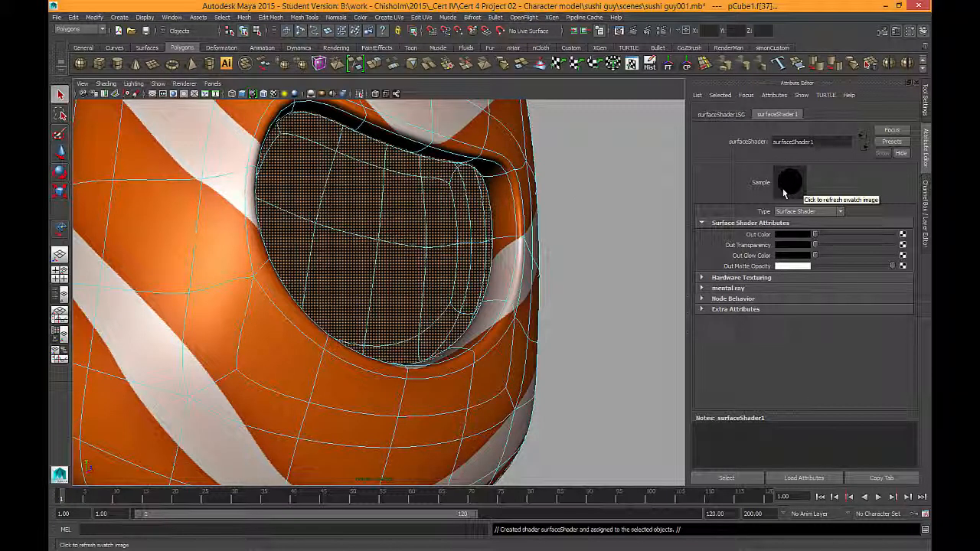
{"action": "left_click", "coordinate": [546, 349]}
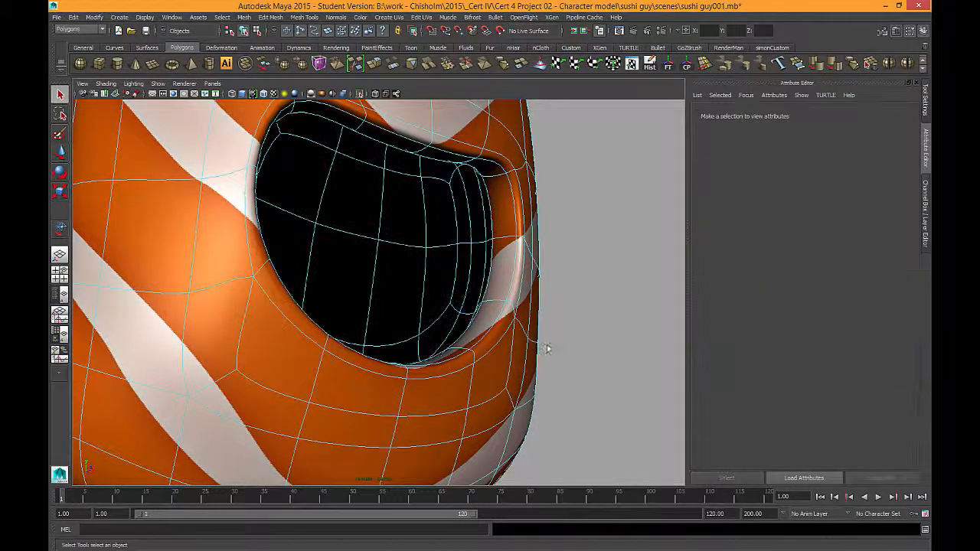
{"action": "right_click_drag", "start_coordinate": [480, 230], "coordinate": [520, 217]}
{"action": "left_click", "coordinate": [571, 287]}
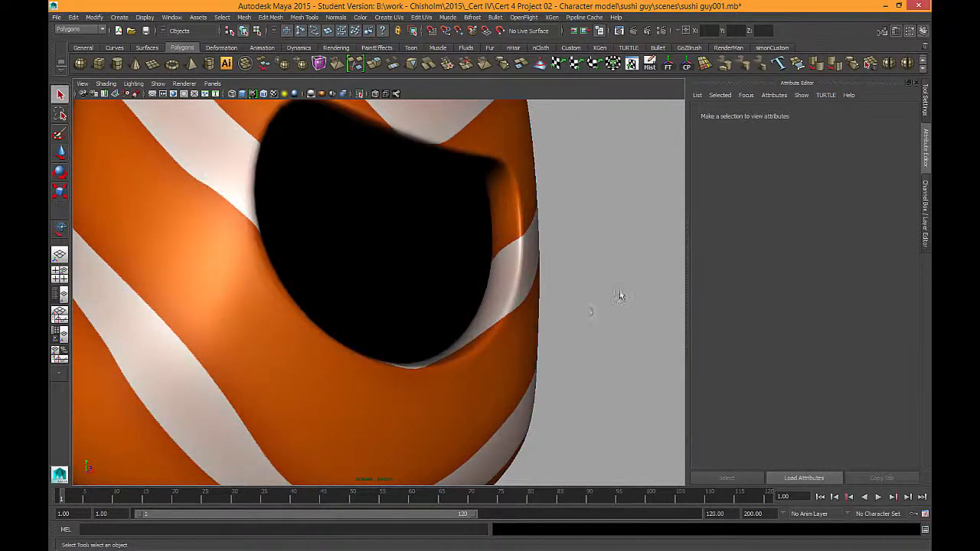
- Check the black mouth on the salmon mesh and turn off Isolate Select to show the whole character
{"action": "left_click_drag", "start_coordinate": [621, 295], "coordinate": [584, 315], "text": "alt"}
{"action": "right_click_drag", "start_coordinate": [584, 315], "coordinate": [365, 219], "text": "alt"}
{"action": "left_click_drag", "start_coordinate": [365, 219], "coordinate": [433, 200], "text": "alt"}
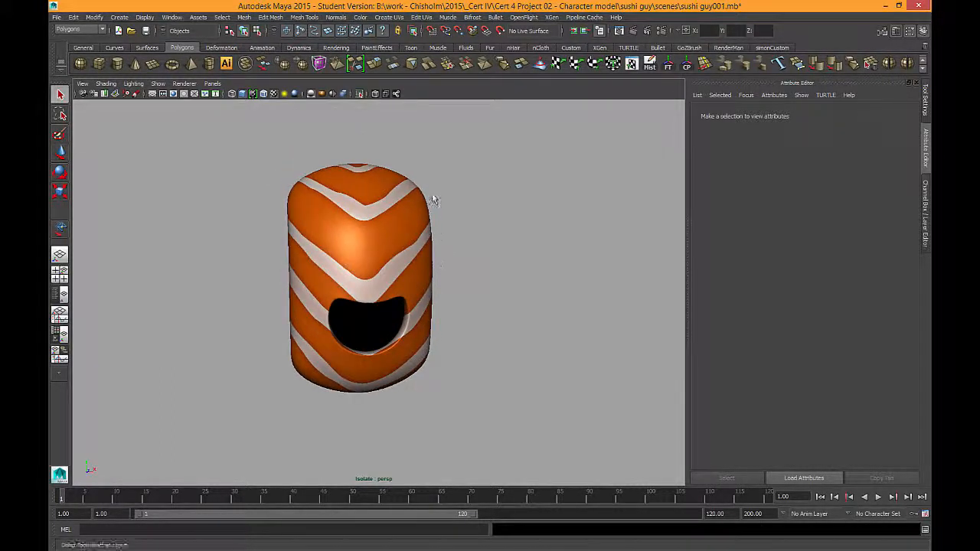
{"action": "right_click_drag", "start_coordinate": [434, 201], "coordinate": [435, 276], "text": "alt"}
{"action": "left_click_drag", "start_coordinate": [543, 249], "coordinate": [519, 286], "text": "alt"}
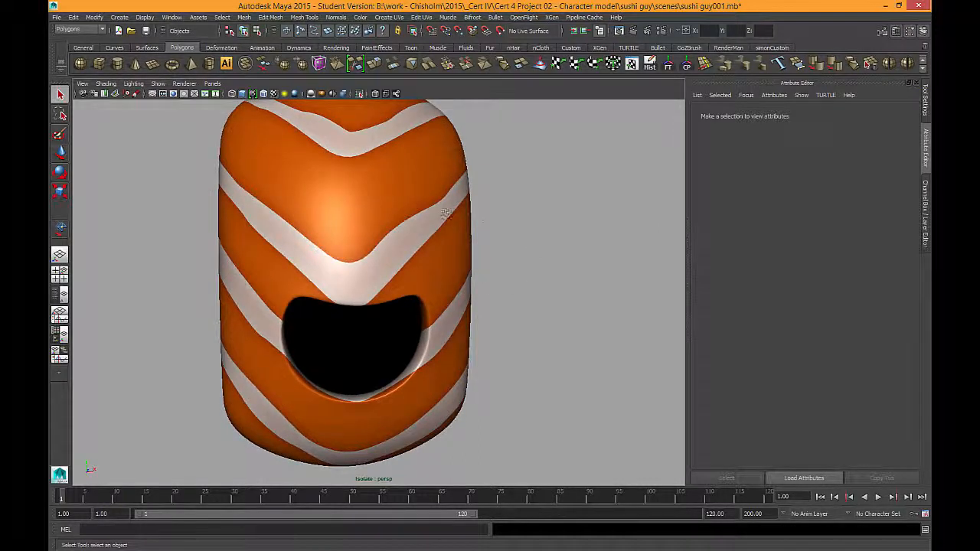
{"action": "left_click_drag", "start_coordinate": [446, 213], "coordinate": [416, 176], "text": "alt"}
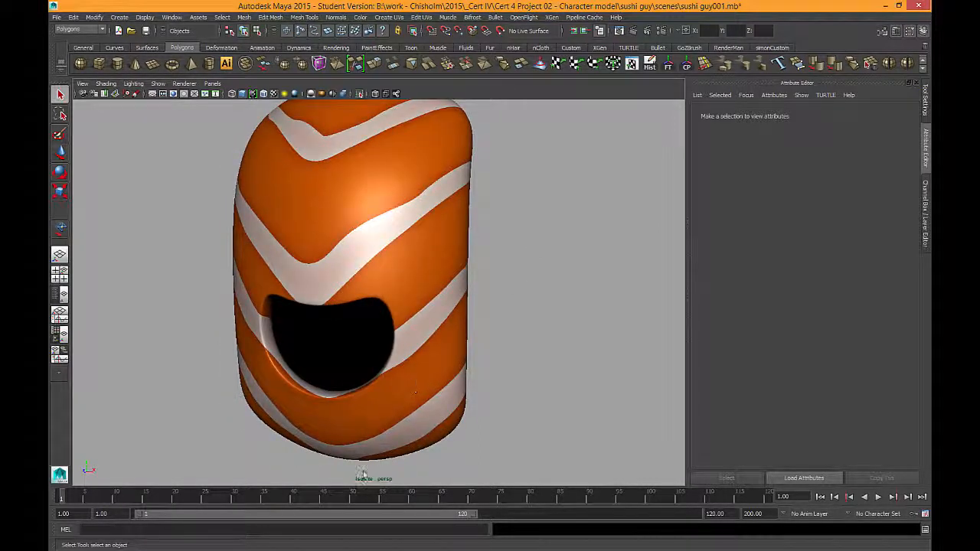
{"action": "left_click", "coordinate": [361, 94]}
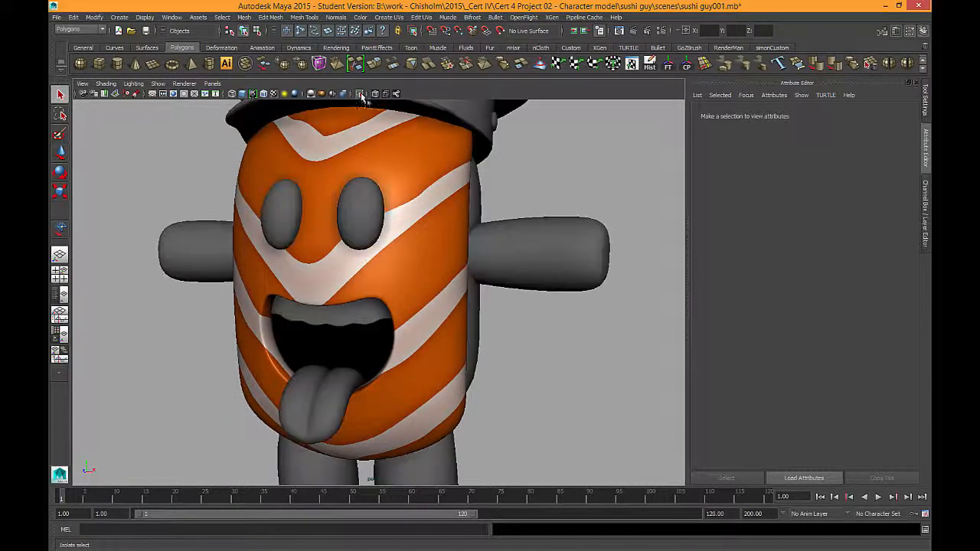
{"action": "scroll", "coordinate": [311, 322], "scroll_direction": "down", "scroll_amount": 5}
{"action": "left_click_drag", "start_coordinate": [313, 314], "coordinate": [348, 313], "text": "alt"}
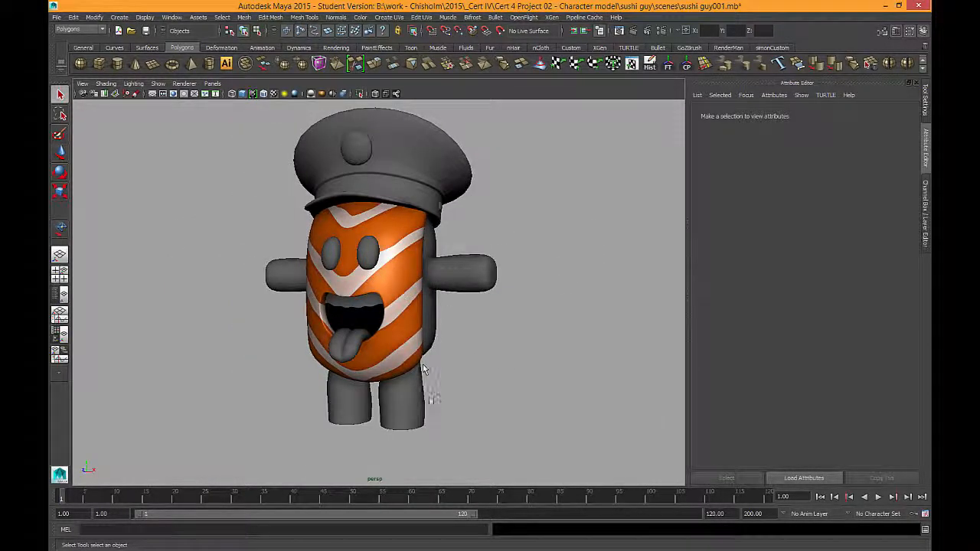
- Assign a new Blinn material to both eye meshes and name it eye_SHADER
{"action": "left_click_drag", "start_coordinate": [426, 342], "coordinate": [441, 333], "text": "alt"}
{"action": "scroll", "coordinate": [447, 331], "scroll_direction": "up", "scroll_amount": 5}
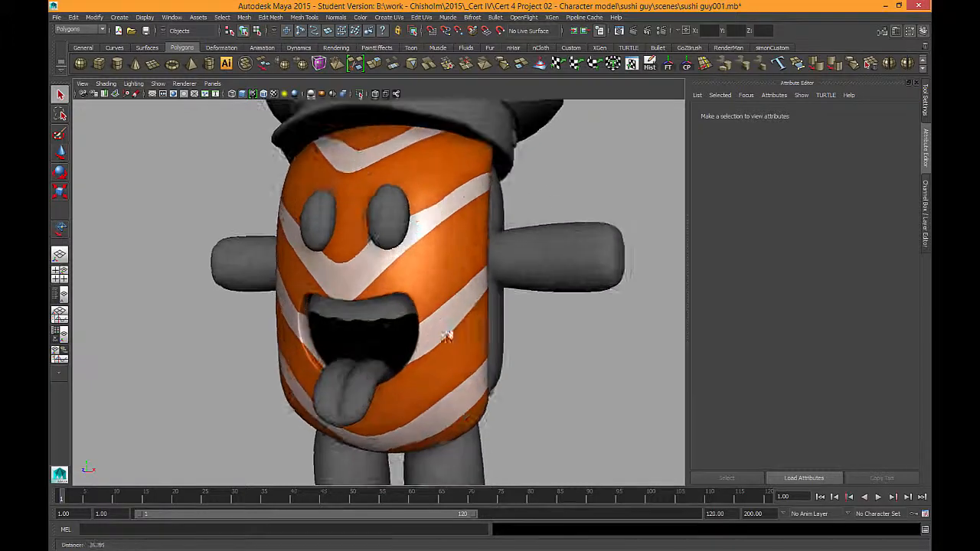
{"action": "left_click", "coordinate": [373, 210]}
{"action": "left_click_drag", "start_coordinate": [373, 210], "coordinate": [410, 216], "text": "alt"}
{"action": "left_click", "coordinate": [337, 225], "text": "shift"}
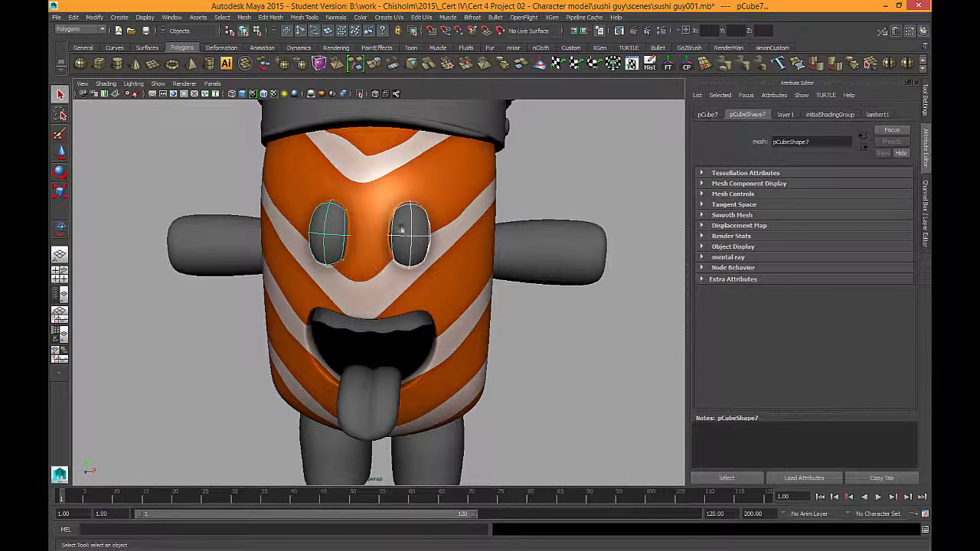
{"action": "right_click", "coordinate": [404, 219]}
{"action": "mouse_move", "coordinate": [420, 443]}
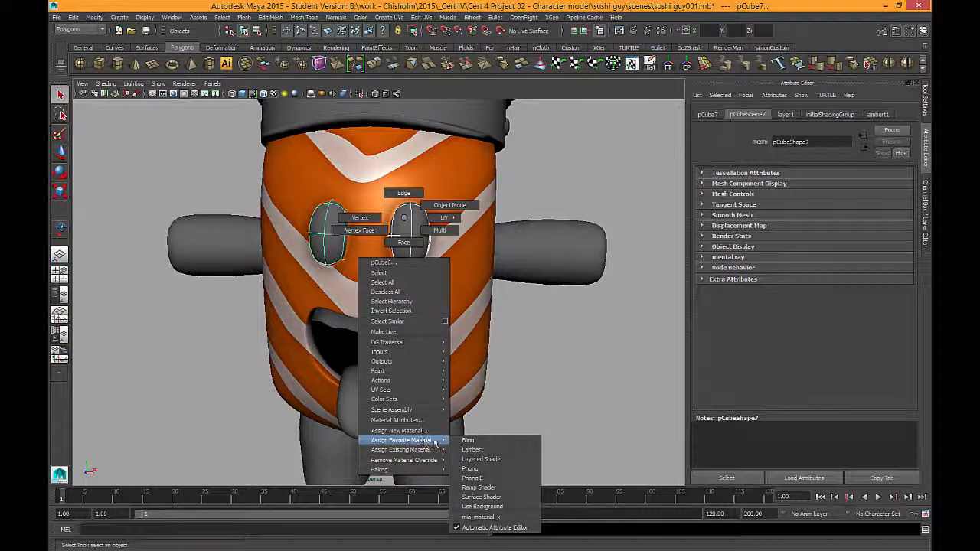
{"action": "left_click", "coordinate": [468, 440]}
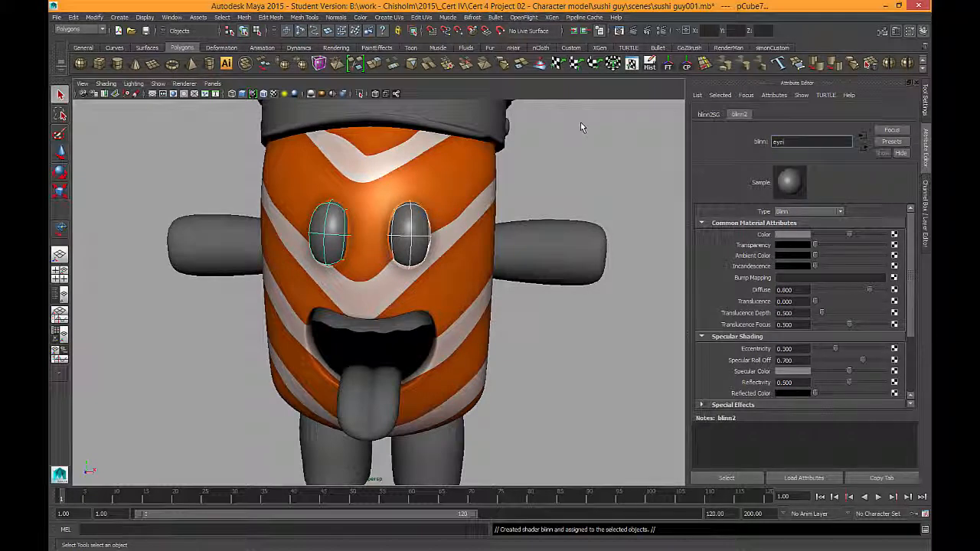
{"action": "type", "text": "DER"}
{"action": "key", "text": "Return"}
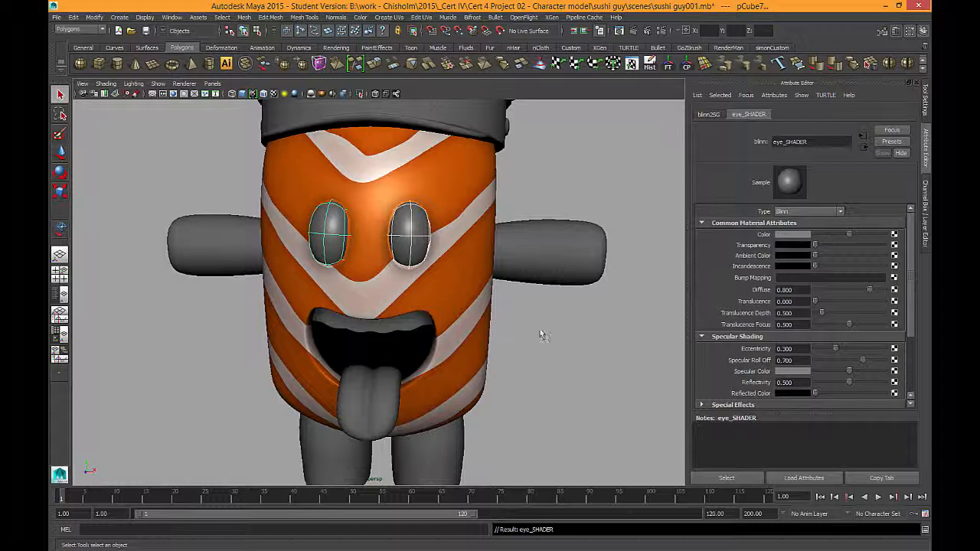
- Rename the surface shader on the salmon mesh's mouth faces to mouth_SHADER
{"action": "left_click_drag", "start_coordinate": [600, 328], "coordinate": [569, 299], "text": "alt"}
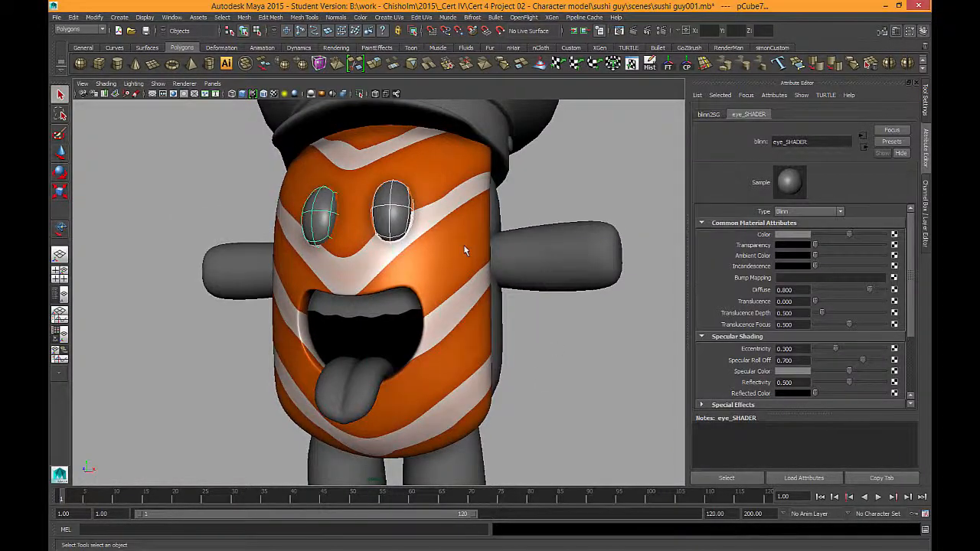
{"action": "left_click", "coordinate": [463, 245]}
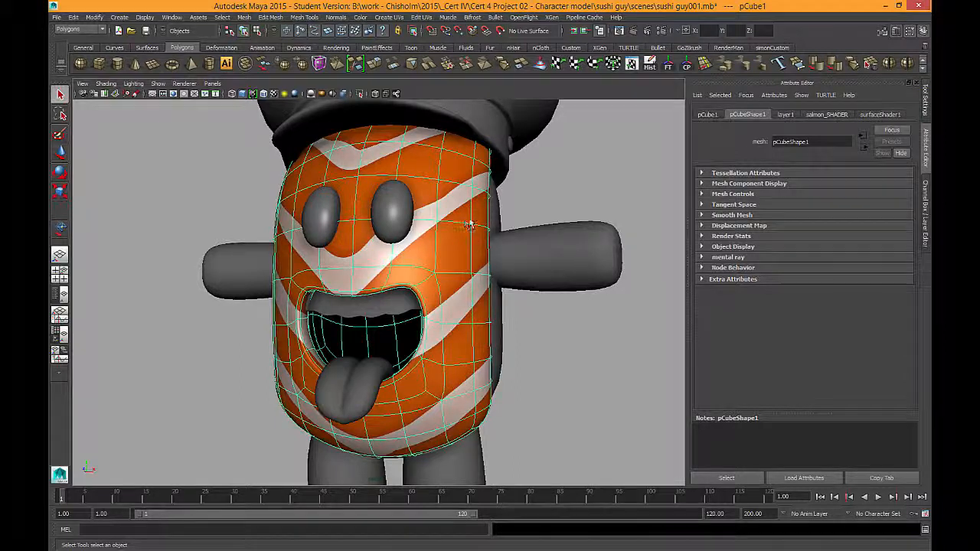
{"action": "left_click", "coordinate": [879, 115]}
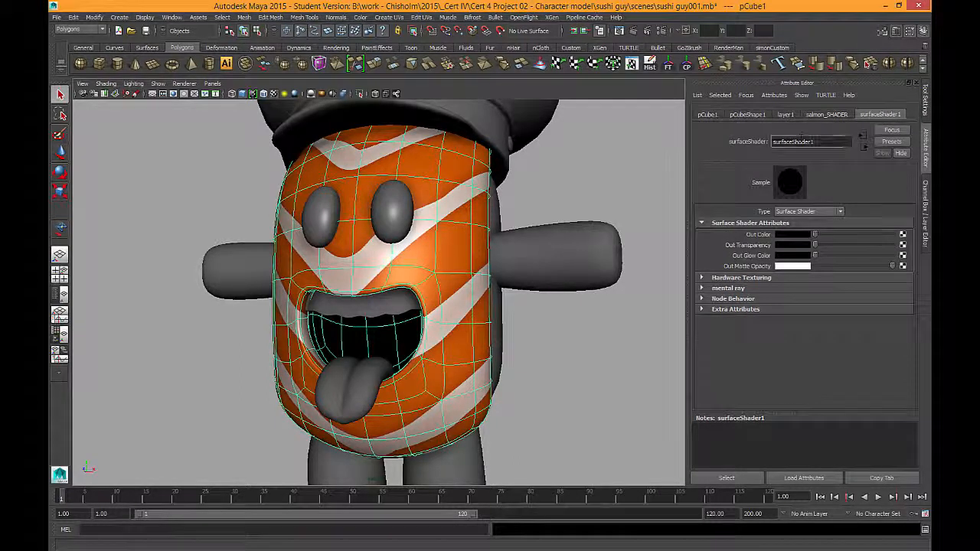
{"action": "double_click", "coordinate": [800, 139]}
{"action": "type", "text": "mouth S"}
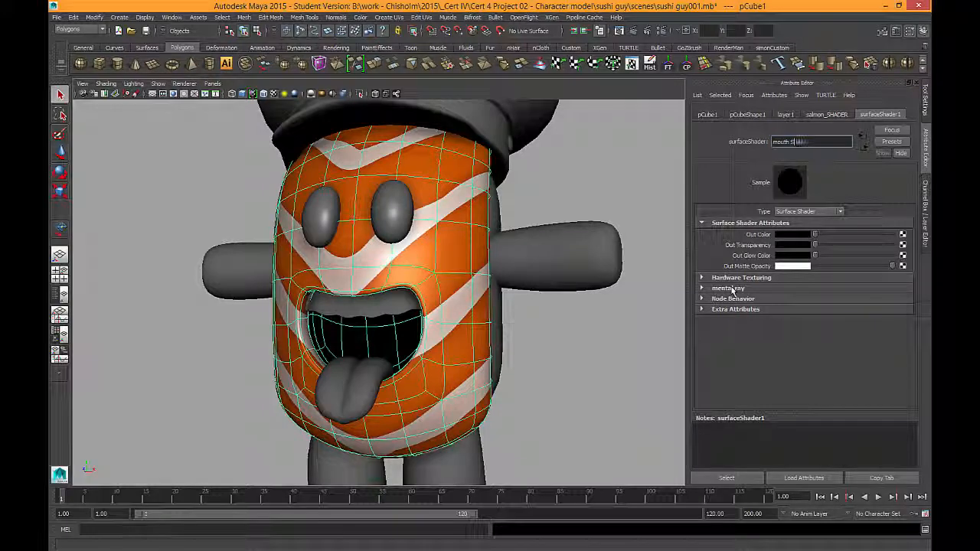
{"action": "type", "text": "_SHADER"}
{"action": "key", "text": "Return"}
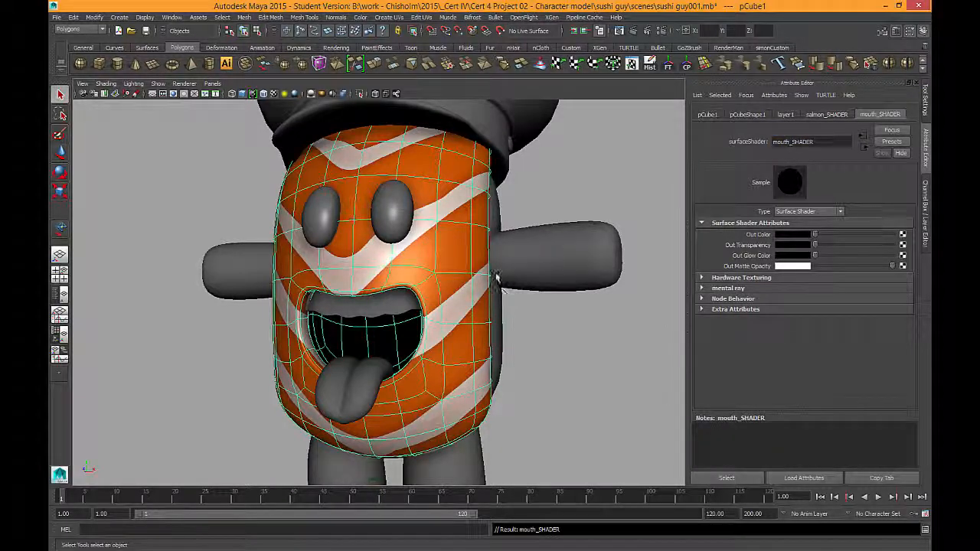
- Set the Color of the eyes' eye_SHADER material to black and deselect the eye
{"action": "left_click_drag", "start_coordinate": [422, 237], "coordinate": [446, 239], "text": "alt"}
{"action": "left_click", "coordinate": [387, 203]}
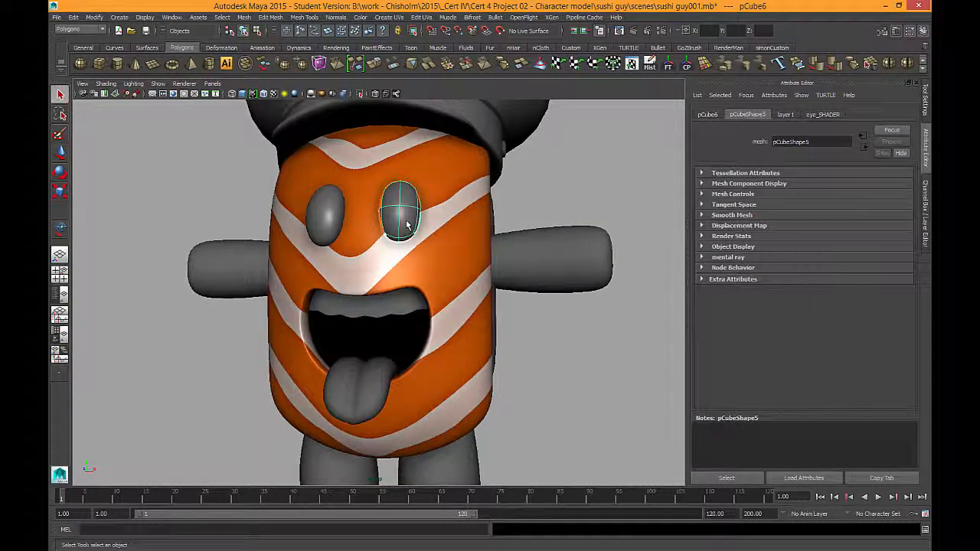
{"action": "left_click", "coordinate": [822, 115]}
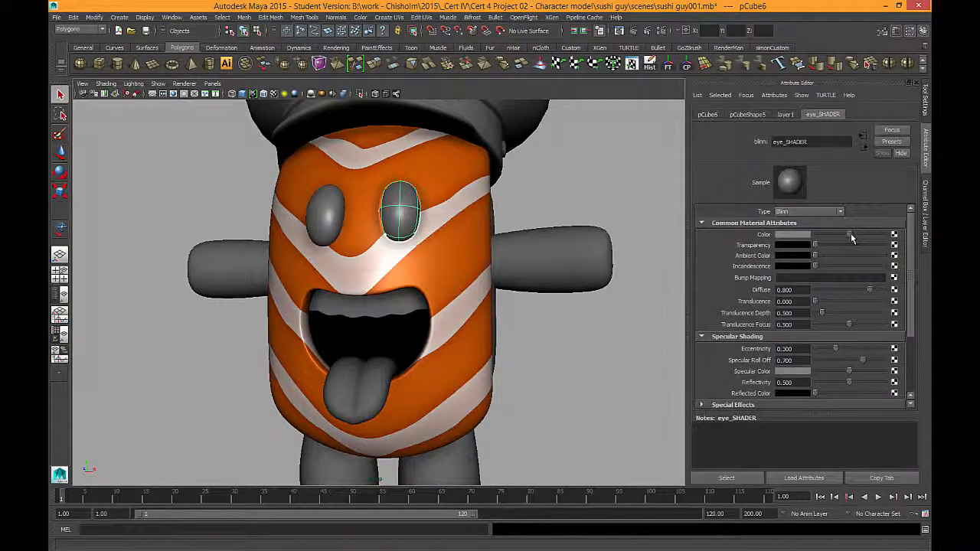
{"action": "left_click_drag", "start_coordinate": [850, 235], "coordinate": [794, 238]}
{"action": "left_click", "coordinate": [617, 202]}
- Set the eye shader's Specular Roll Off to 1.000 and its Specular Color to white
{"action": "left_click_drag", "start_coordinate": [435, 222], "coordinate": [412, 231], "text": "alt"}
{"action": "left_click", "coordinate": [400, 228]}
{"action": "left_click_drag", "start_coordinate": [539, 278], "coordinate": [546, 264], "text": "alt"}
{"action": "scroll", "coordinate": [776, 306], "scroll_direction": "down", "scroll_amount": 3}
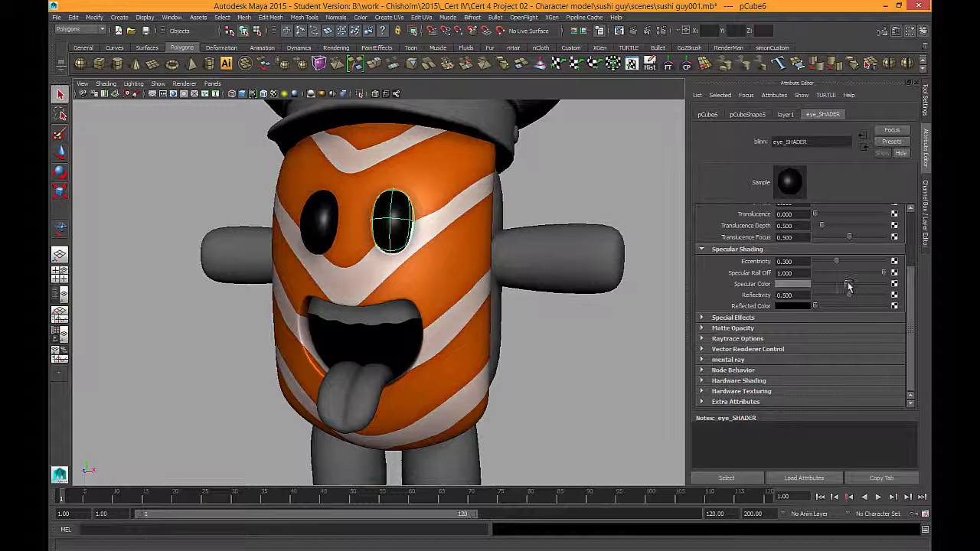
{"action": "left_click_drag", "start_coordinate": [849, 286], "coordinate": [885, 285]}
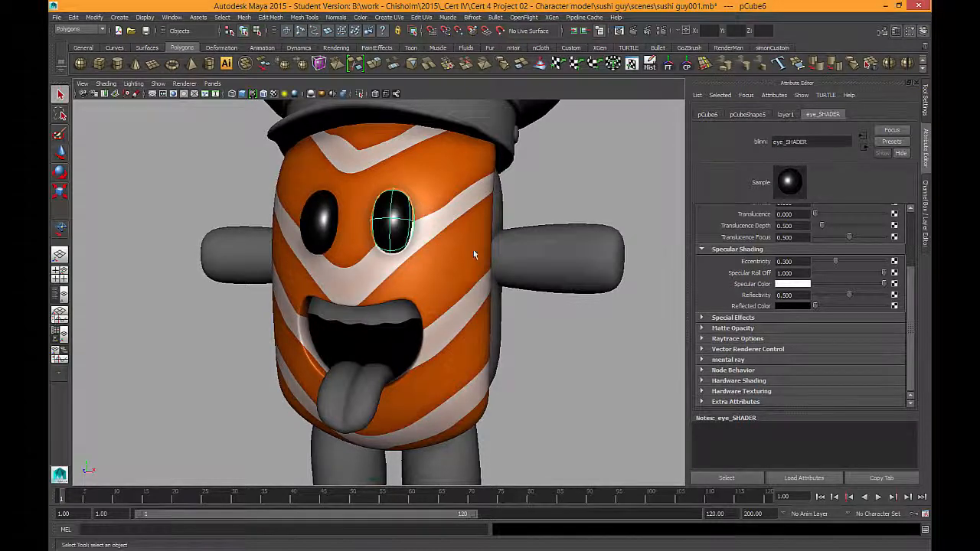
- Set the Eccentricity of the eyes' eye_SHADER material to about 0.122 and deselect the eye
{"action": "left_click_drag", "start_coordinate": [474, 254], "coordinate": [494, 238], "text": "alt"}
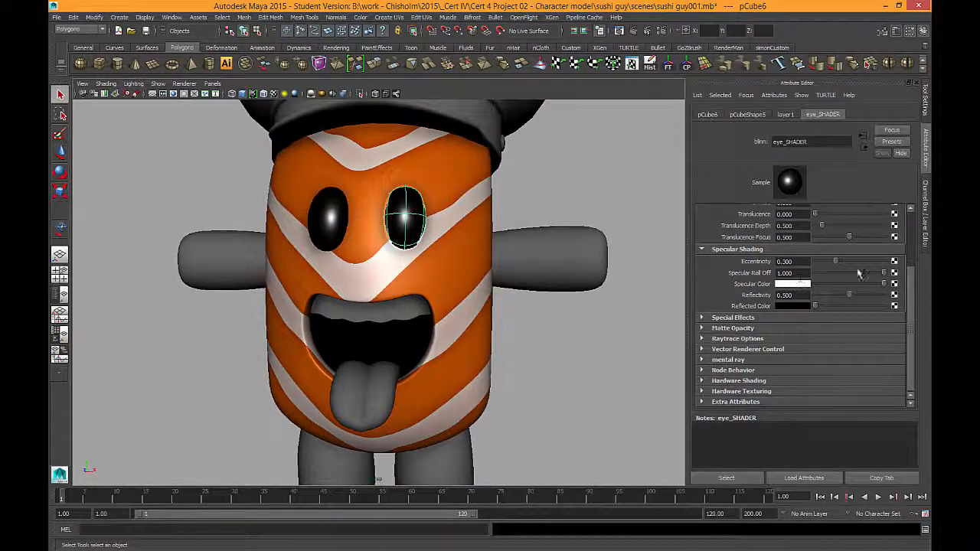
{"action": "left_click_drag", "start_coordinate": [835, 265], "coordinate": [825, 264]}
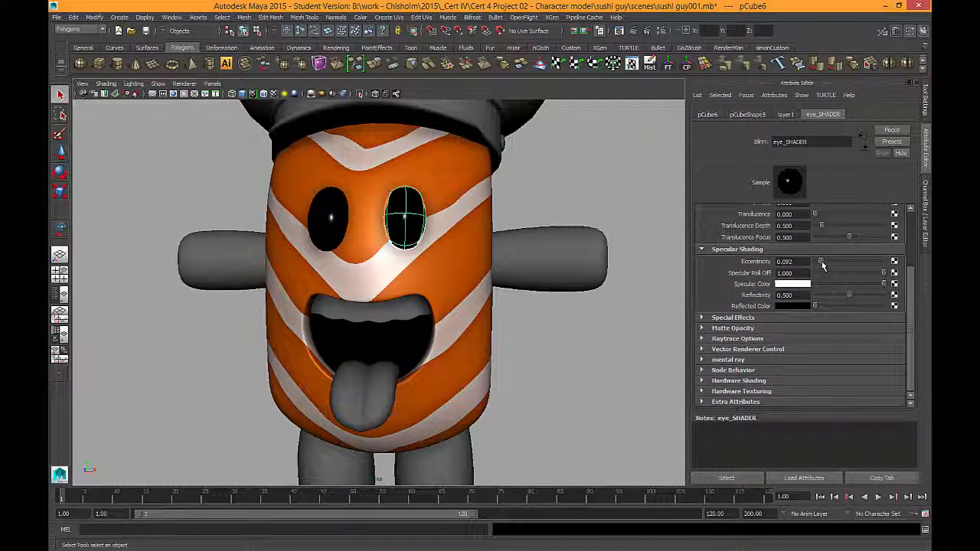
{"action": "left_click", "coordinate": [617, 262]}
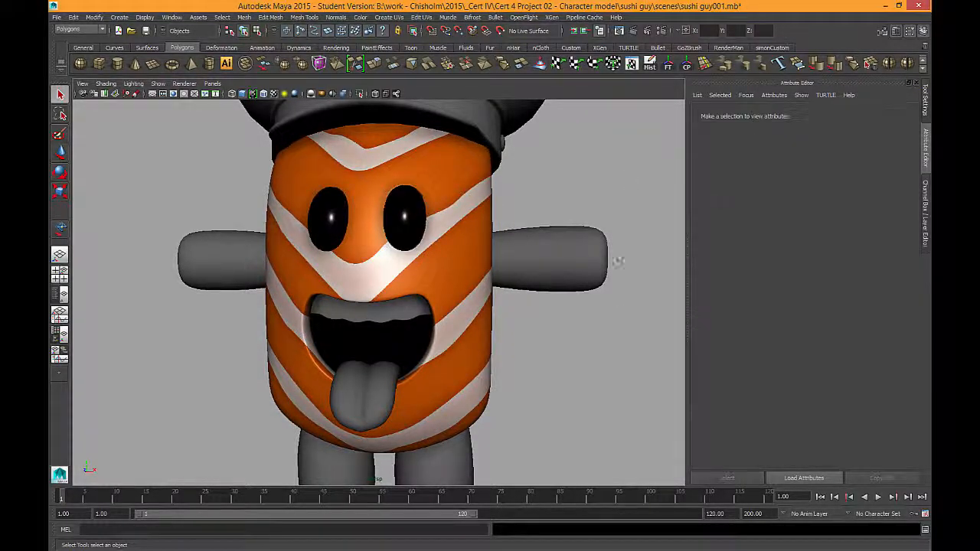
{"action": "scroll", "coordinate": [617, 258], "scroll_direction": "down", "scroll_amount": 6}
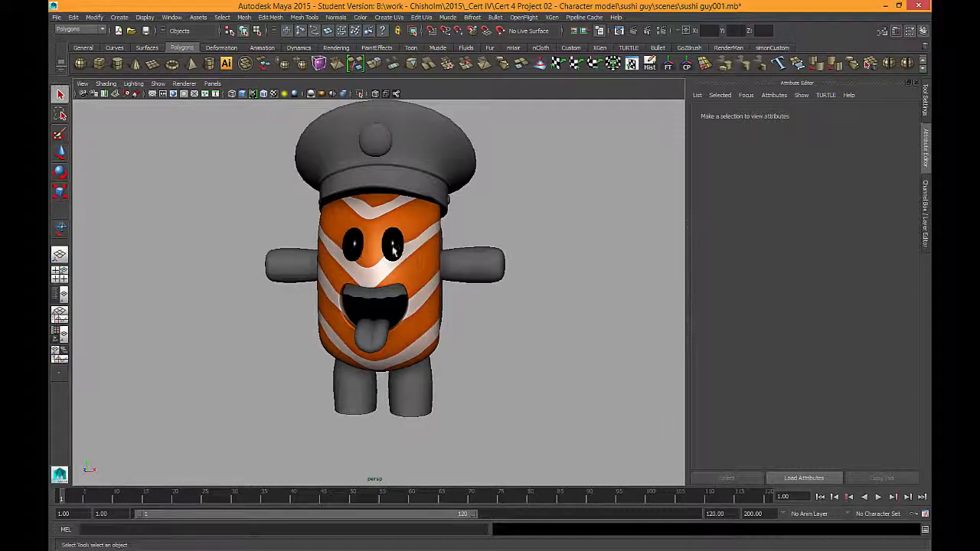
- Assign a new Blinn material to the upper teeth mesh inside the character's mouth
{"action": "left_click_drag", "start_coordinate": [508, 337], "coordinate": [520, 360], "text": "alt"}
{"action": "left_click_drag", "start_coordinate": [474, 329], "coordinate": [501, 326], "text": "alt"}
{"action": "right_click_drag", "start_coordinate": [483, 277], "coordinate": [543, 374], "text": "alt"}
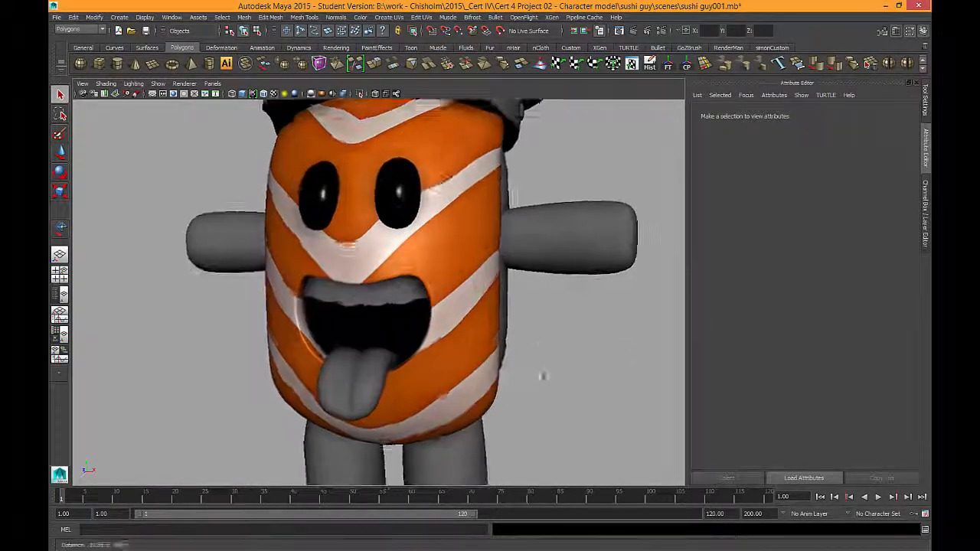
{"action": "left_click_drag", "start_coordinate": [542, 374], "coordinate": [524, 343], "text": "alt"}
{"action": "left_click", "coordinate": [372, 291]}
{"action": "left_click_drag", "start_coordinate": [372, 291], "coordinate": [411, 322], "text": "alt"}
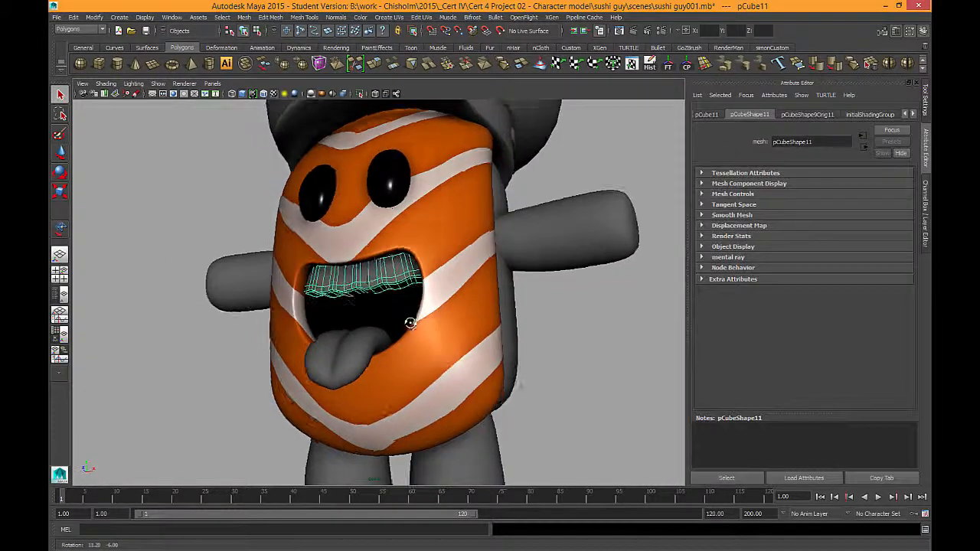
{"action": "right_click", "coordinate": [367, 277]}
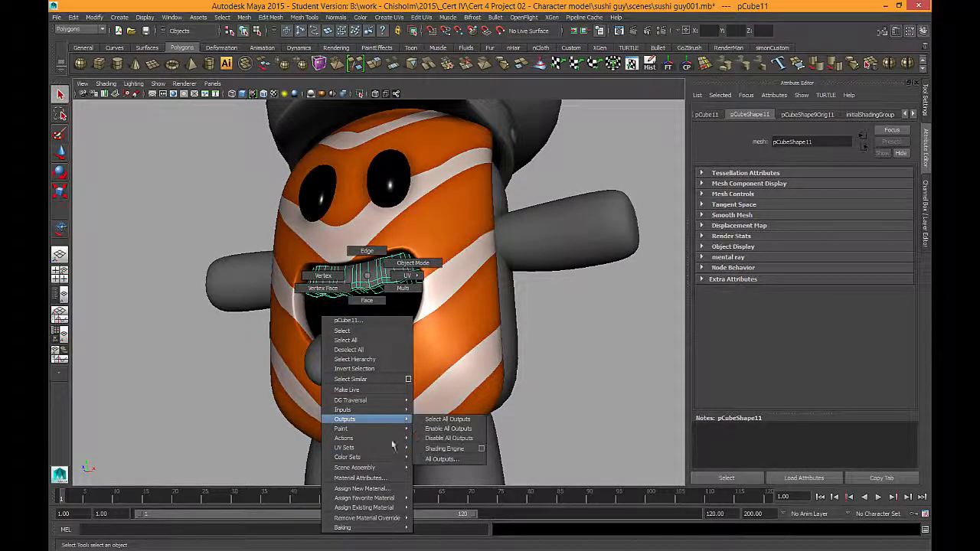
{"action": "mouse_move", "coordinate": [384, 498]}
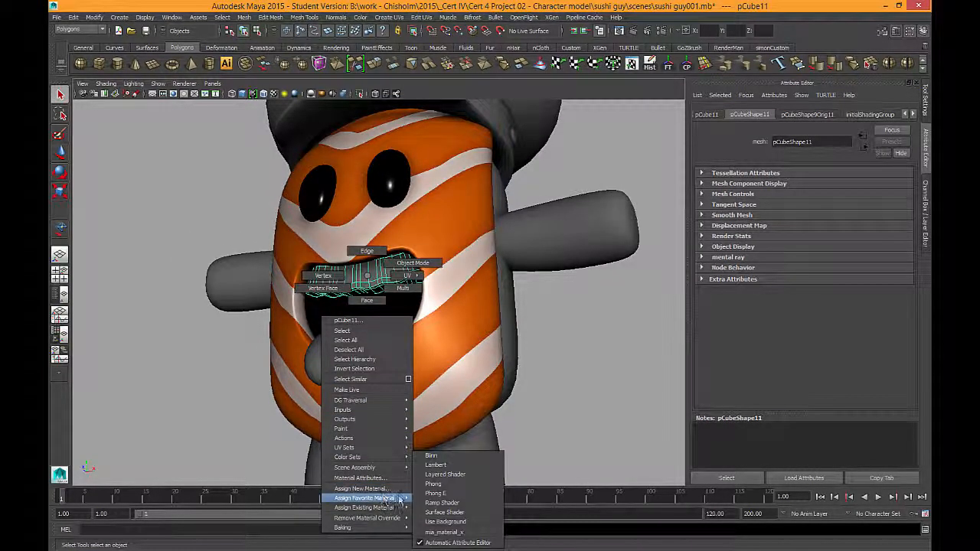
{"action": "left_click", "coordinate": [435, 457]}
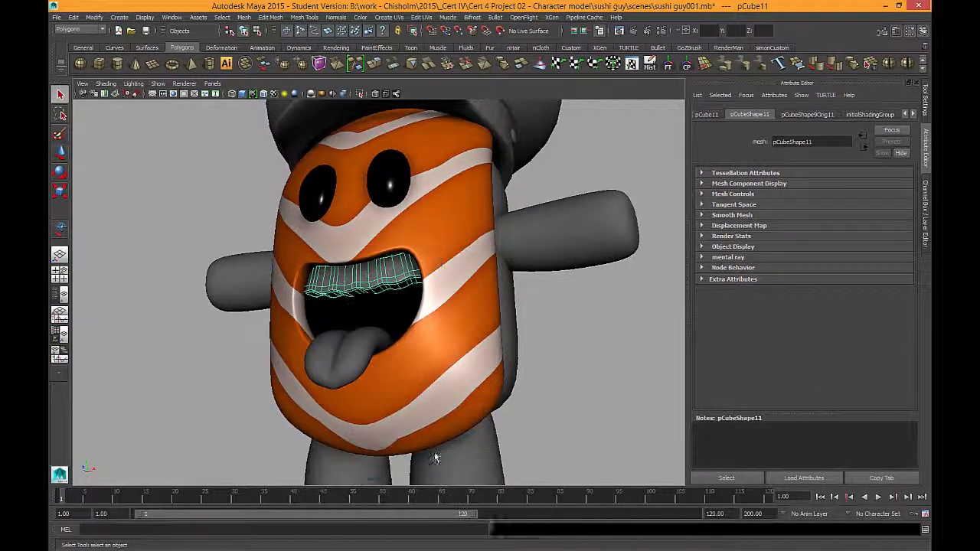
- Rename the teeth's new Blinn material to teeth_SHADER
{"action": "left_click_drag", "start_coordinate": [536, 311], "coordinate": [556, 310], "text": "alt"}
{"action": "left_click_drag", "start_coordinate": [809, 142], "coordinate": [551, 222]}
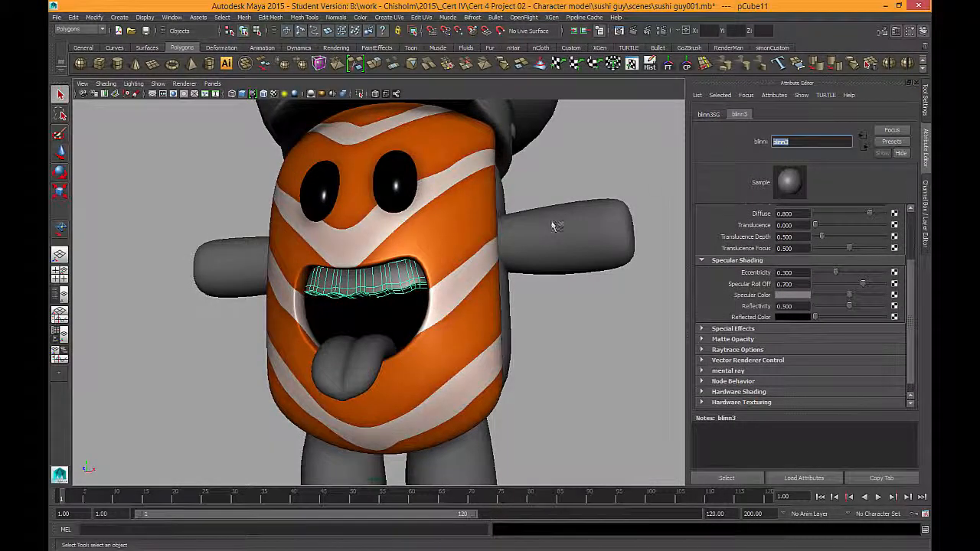
{"action": "type", "text": "teet"}
{"action": "key", "text": "Return"}
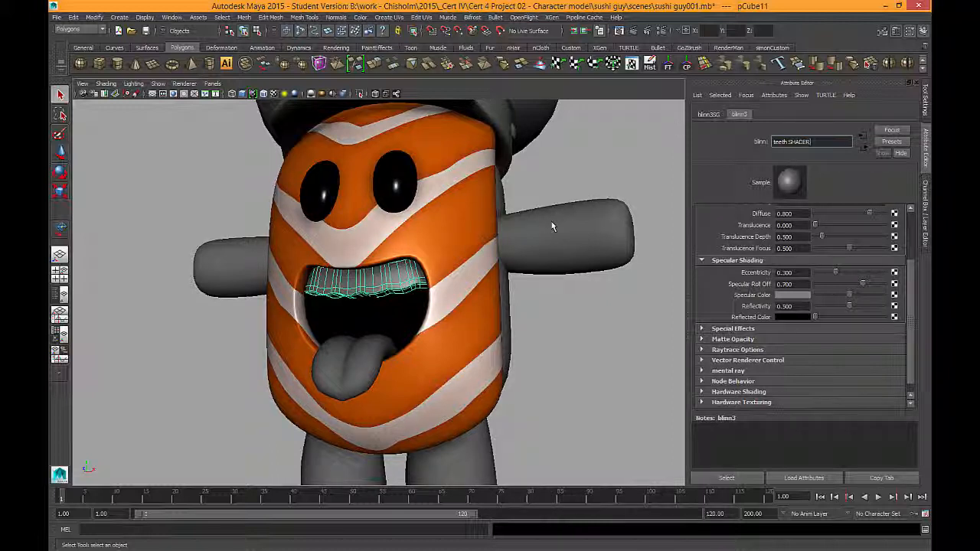
{"action": "key", "text": "Return"}
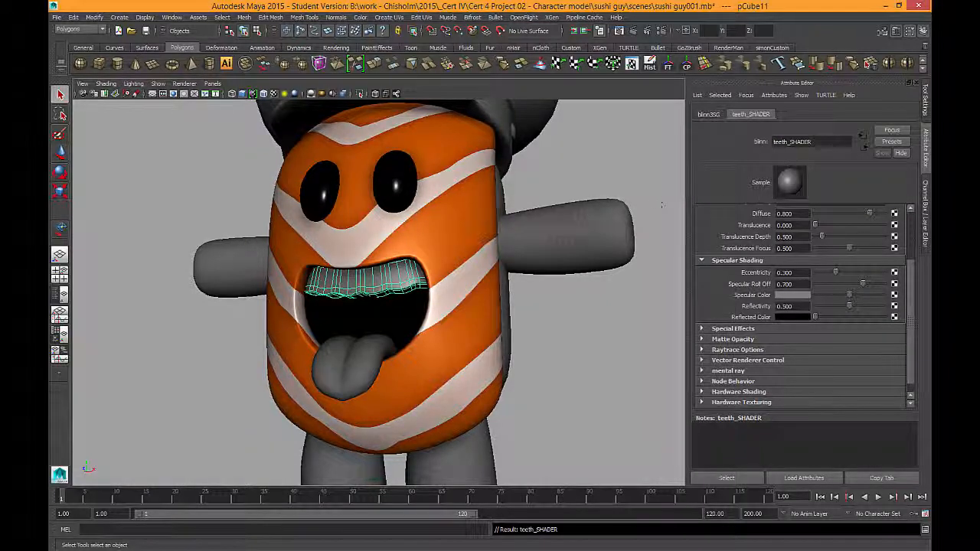
- Set the Color of the teeth_SHADER material to white
{"action": "scroll", "coordinate": [846, 227], "scroll_direction": "up", "scroll_amount": 3}
{"action": "left_click_drag", "start_coordinate": [853, 235], "coordinate": [884, 235]}
{"action": "left_click_drag", "start_coordinate": [460, 310], "coordinate": [443, 313], "text": "alt"}
{"action": "middle_click_drag", "start_coordinate": [391, 186], "coordinate": [391, 152], "text": "alt"}
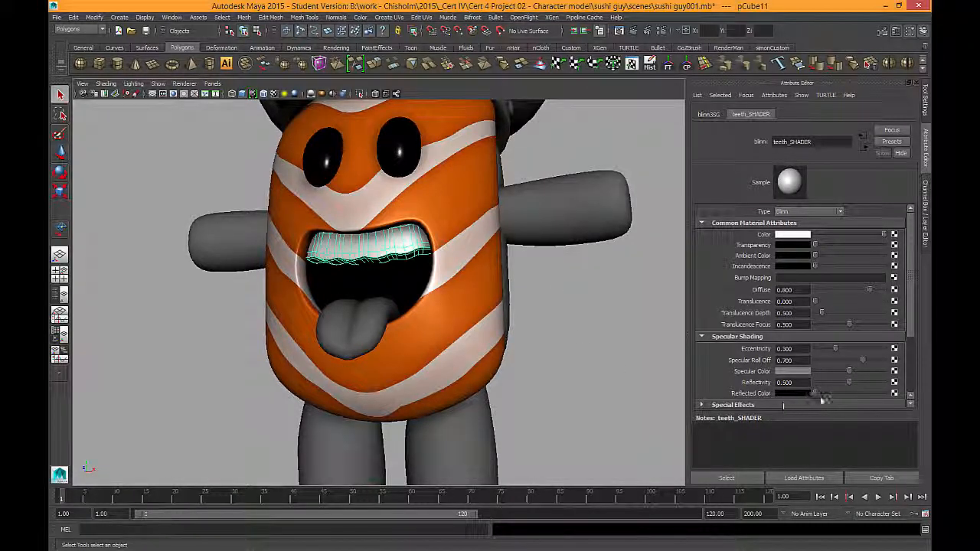
- Lower the Reflectivity to 0.076 on the eye shader and to 0.092 on the teeth shader
{"action": "left_click", "coordinate": [403, 158]}
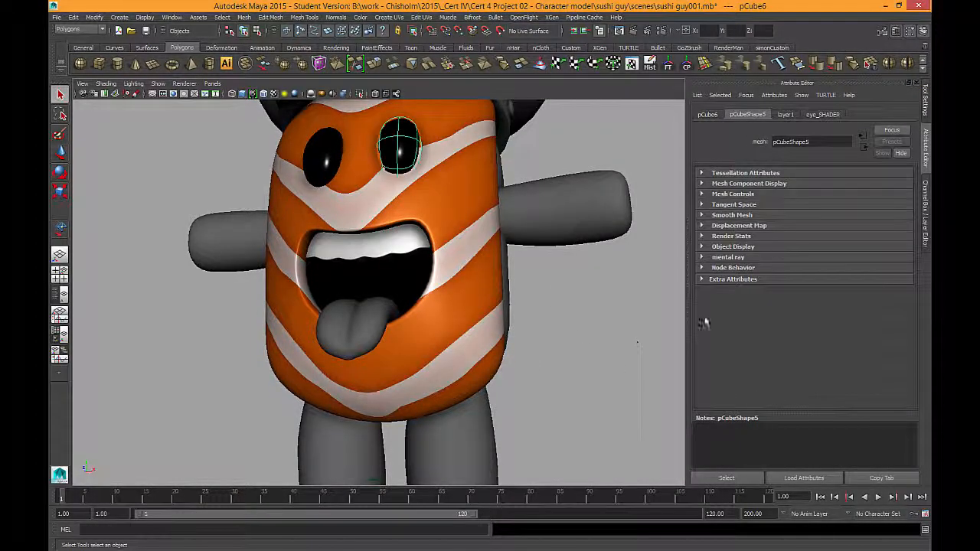
{"action": "left_click", "coordinate": [823, 114]}
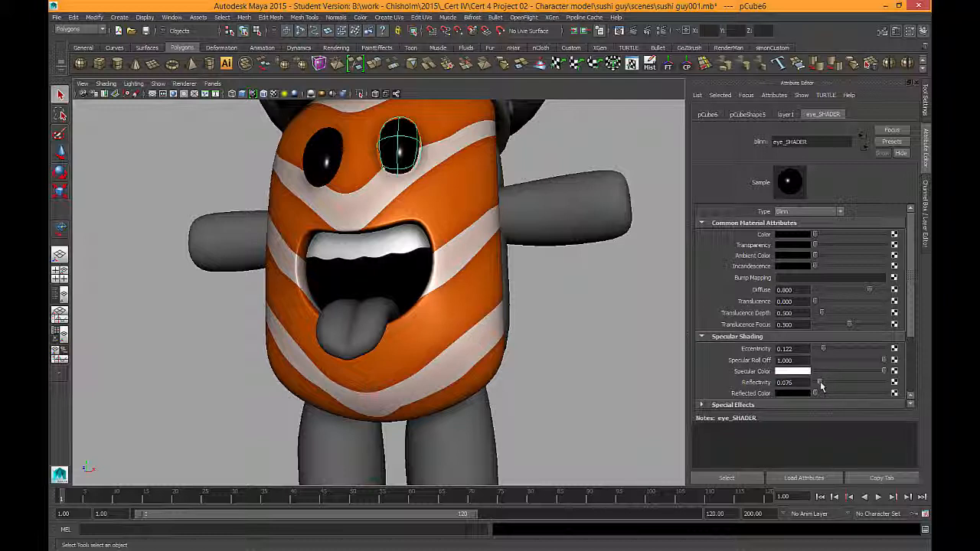
{"action": "left_click", "coordinate": [401, 250]}
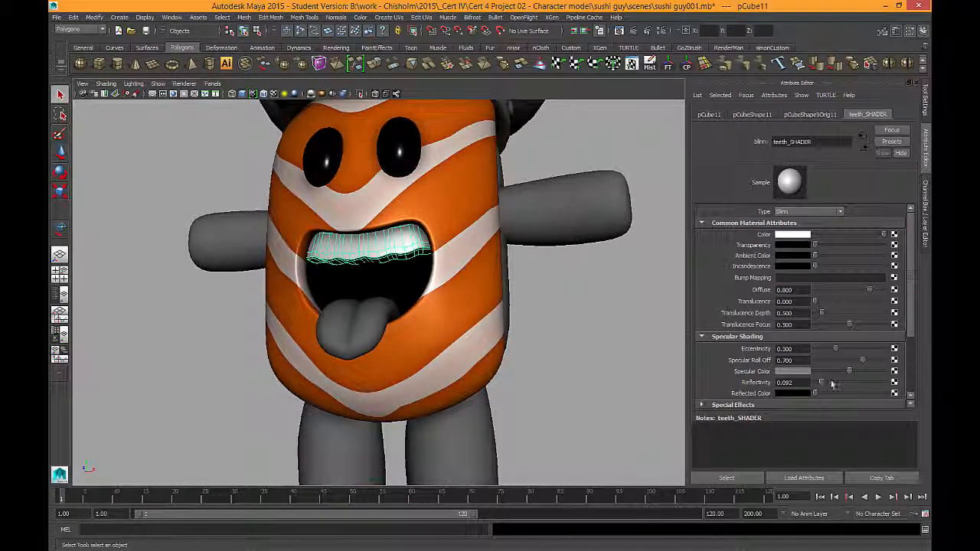
- Give the teeth shader a white Specular Color, Specular Roll Off 1.000 and Eccentricity of about 0.09, and deselect the teeth
{"action": "left_click_drag", "start_coordinate": [848, 372], "coordinate": [901, 368]}
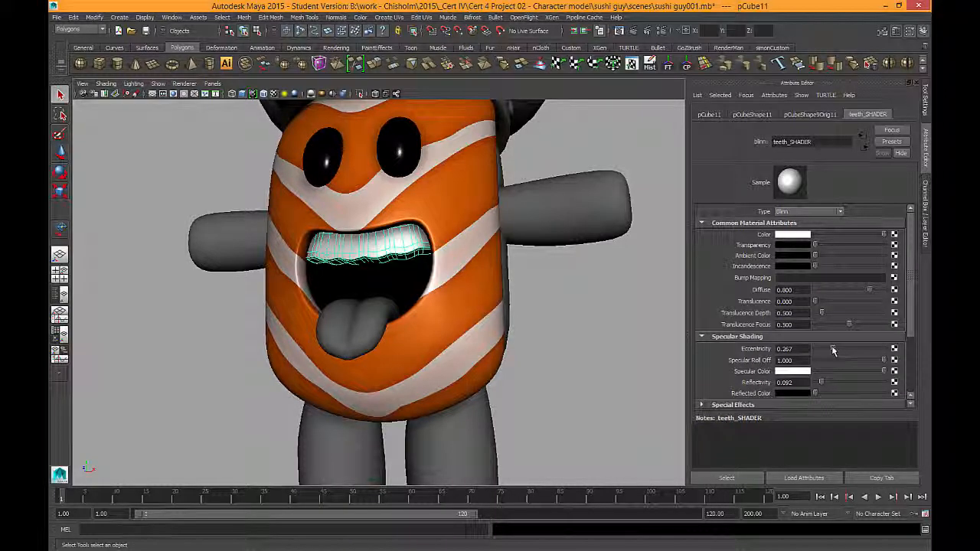
{"action": "left_click_drag", "start_coordinate": [833, 351], "coordinate": [822, 351]}
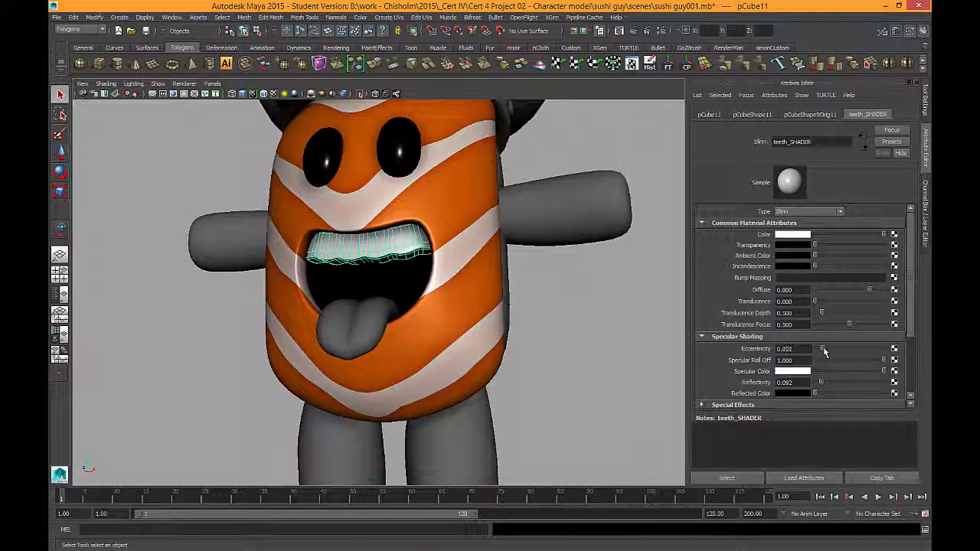
{"action": "left_click", "coordinate": [554, 398]}
{"action": "left_click_drag", "start_coordinate": [554, 398], "coordinate": [442, 232], "text": "alt"}
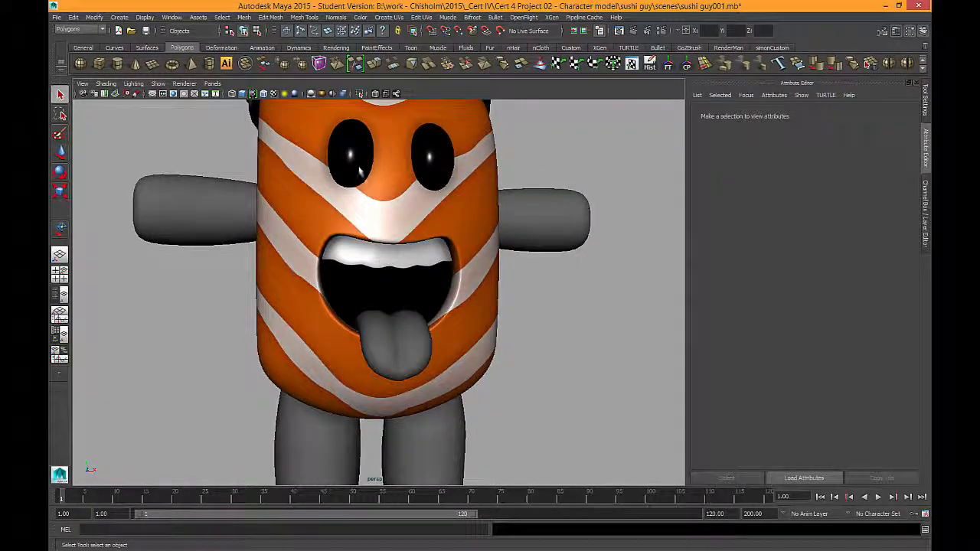
- Assign a new Lambert material to the tongue mesh and name it tongue_SHADER
{"action": "left_click_drag", "start_coordinate": [530, 298], "coordinate": [391, 267], "text": "alt"}
{"action": "left_click", "coordinate": [381, 323]}
{"action": "right_click", "coordinate": [392, 257]}
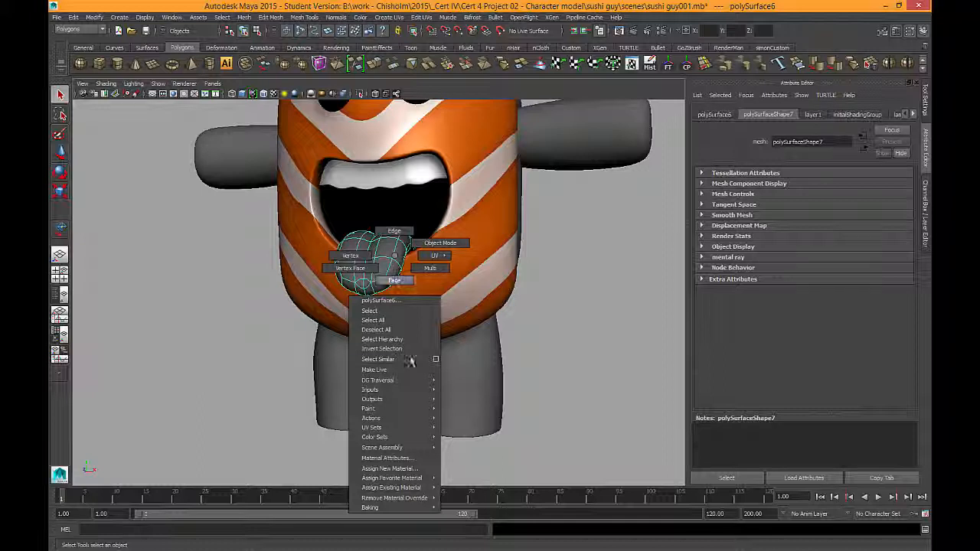
{"action": "mouse_move", "coordinate": [410, 439]}
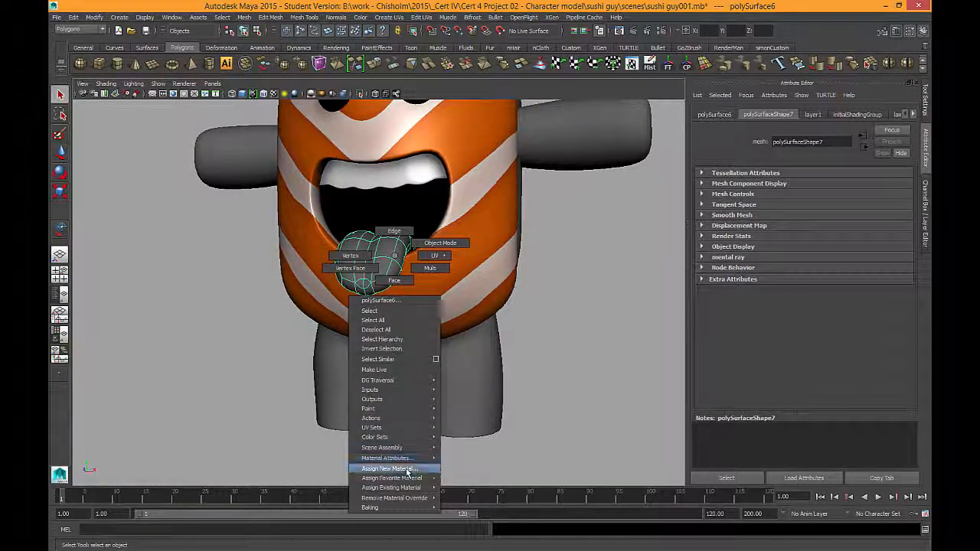
{"action": "left_click", "coordinate": [464, 473]}
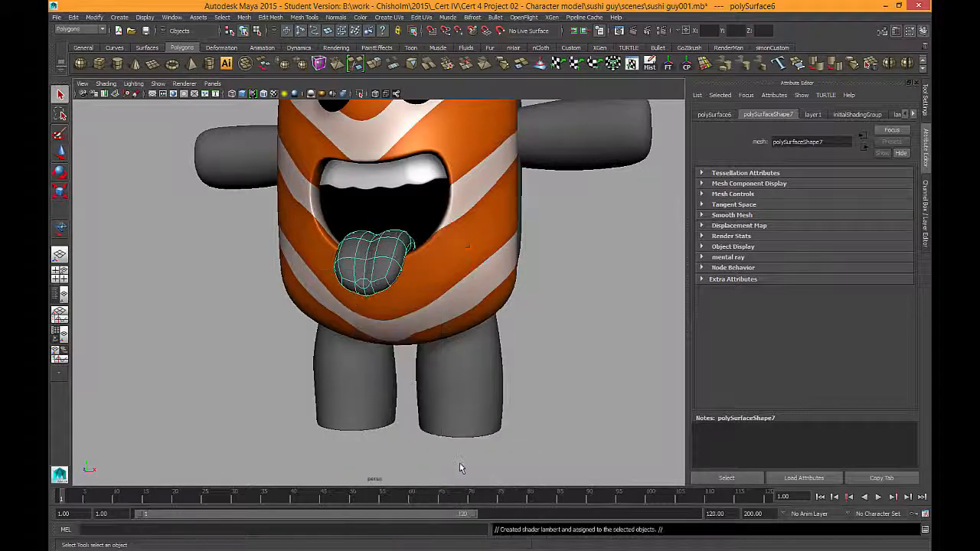
{"action": "left_click_drag", "start_coordinate": [483, 178], "coordinate": [637, 142], "text": "alt"}
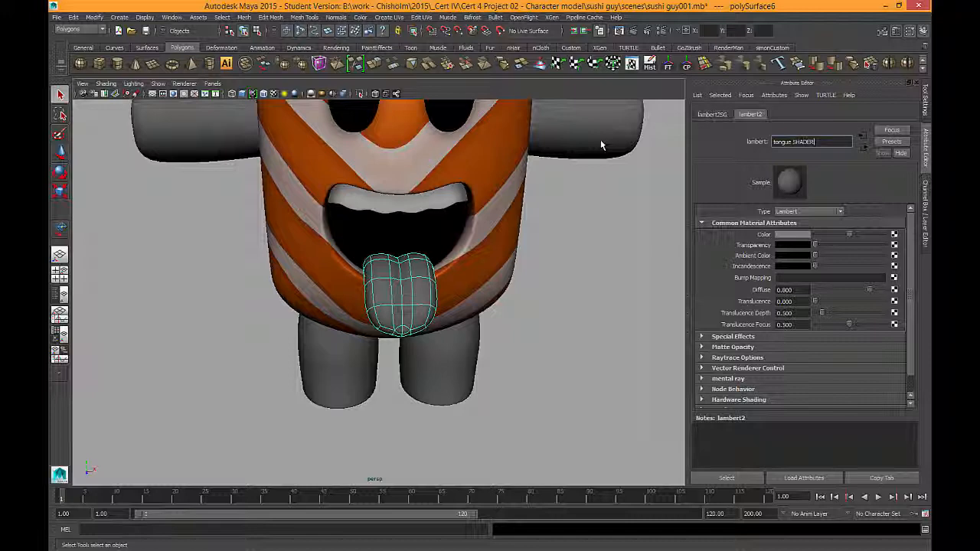
{"action": "key", "text": "Return"}
- Set the Color of tongue_SHADER to dark red with RGB 0.600, 0.000, 0.000 and deselect the tongue
{"action": "left_click_drag", "start_coordinate": [498, 300], "coordinate": [790, 273], "text": "alt"}
{"action": "left_click", "coordinate": [795, 234]}
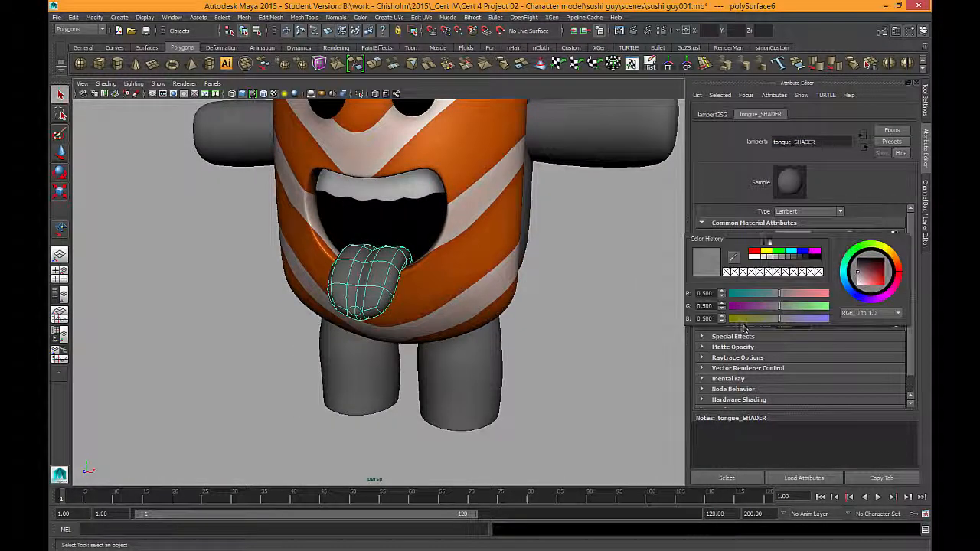
{"action": "left_click_drag", "start_coordinate": [885, 273], "coordinate": [890, 294]}
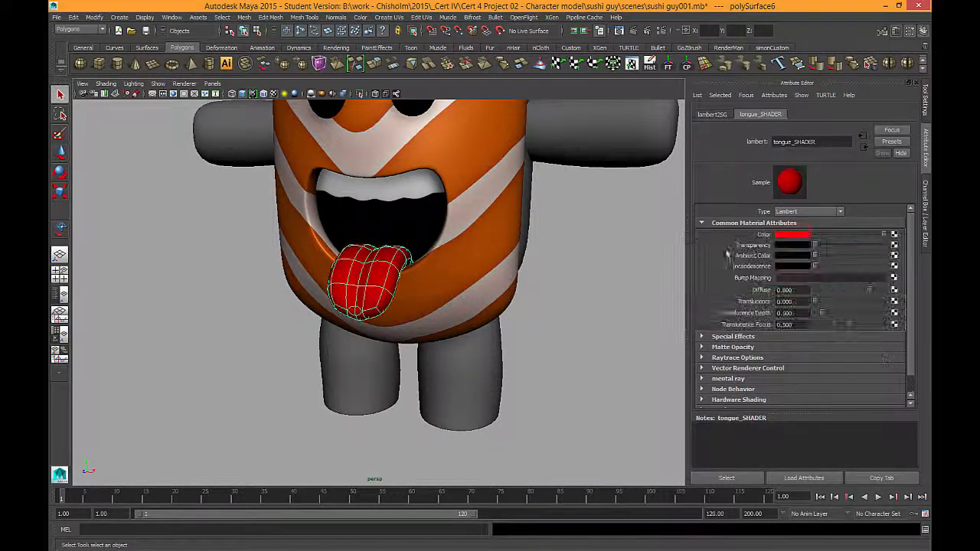
{"action": "left_click", "coordinate": [799, 241]}
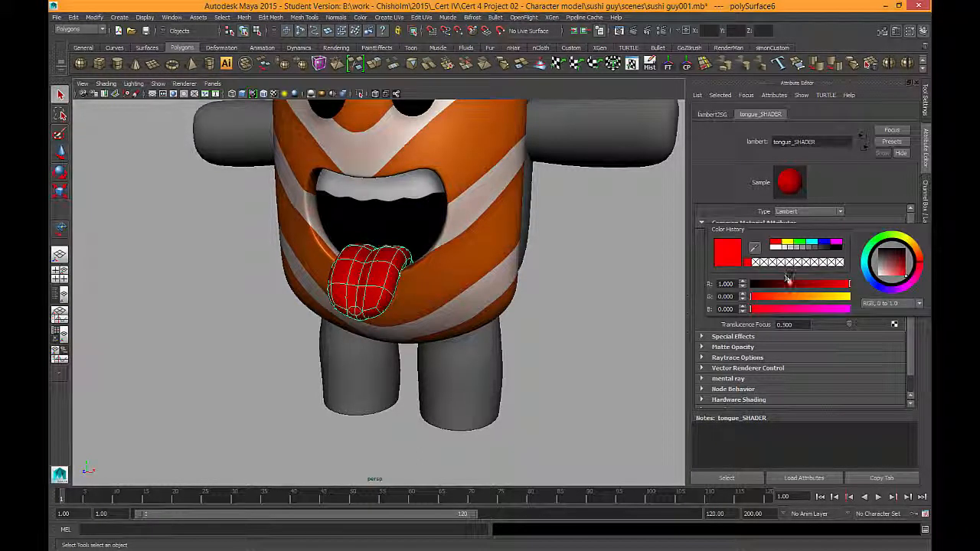
{"action": "left_click_drag", "start_coordinate": [848, 285], "coordinate": [812, 286]}
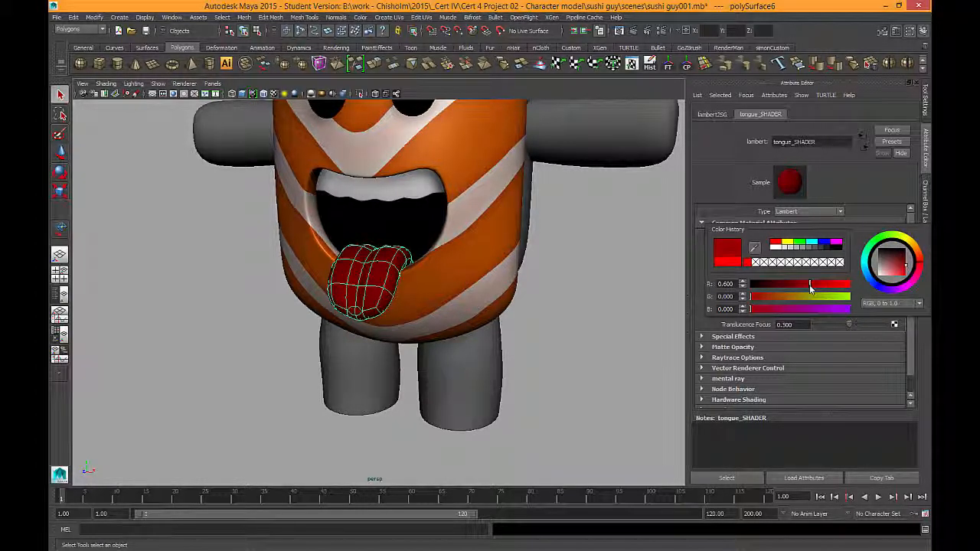
{"action": "left_click", "coordinate": [588, 288]}
- Examine the shaded mouth, teeth and tongue and the unshaded body parts from several angles
{"action": "left_click_drag", "start_coordinate": [442, 315], "coordinate": [440, 230], "text": "alt"}
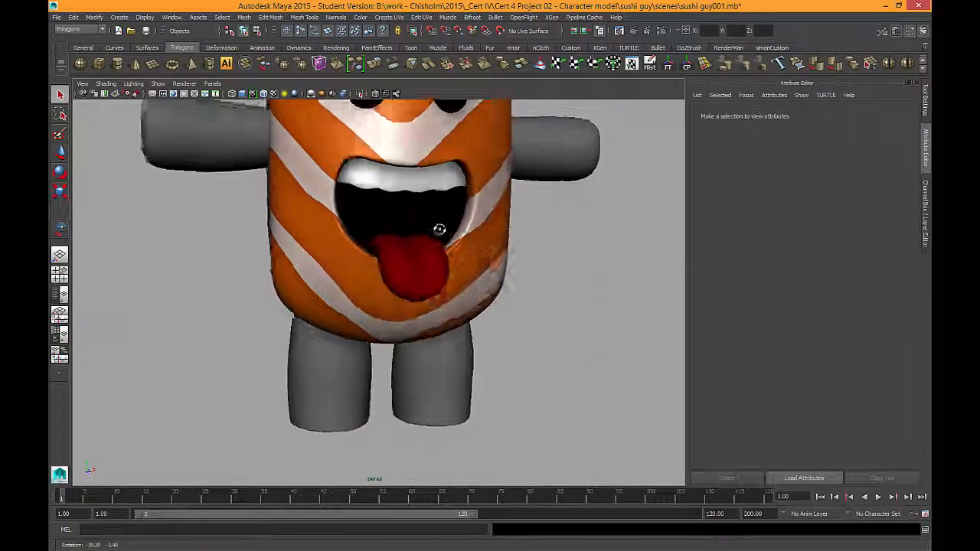
{"action": "middle_click_drag", "start_coordinate": [461, 251], "coordinate": [482, 313], "text": "alt"}
{"action": "right_click_drag", "start_coordinate": [481, 313], "coordinate": [580, 243], "text": "alt"}
{"action": "left_click_drag", "start_coordinate": [579, 242], "coordinate": [558, 252], "text": "alt"}
{"action": "middle_click_drag", "start_coordinate": [559, 253], "coordinate": [543, 270], "text": "alt"}
{"action": "right_click_drag", "start_coordinate": [452, 238], "coordinate": [528, 294], "text": "alt"}
{"action": "left_click_drag", "start_coordinate": [528, 295], "coordinate": [464, 315], "text": "alt"}
{"action": "middle_click_drag", "start_coordinate": [508, 396], "coordinate": [488, 297], "text": "alt"}
{"action": "left_click", "coordinate": [426, 396]}
{"action": "left_click", "coordinate": [471, 275], "text": "shift"}
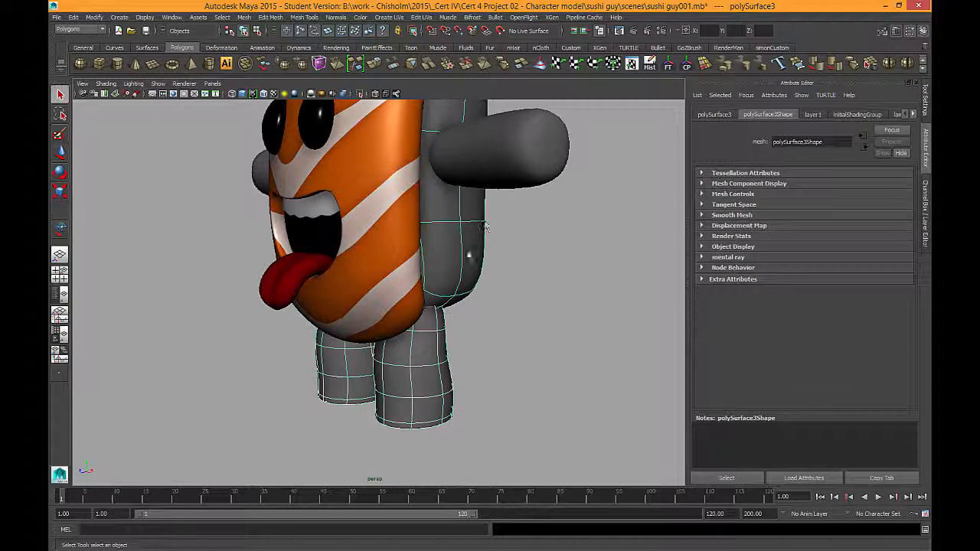
{"action": "left_click_drag", "start_coordinate": [484, 350], "coordinate": [398, 244], "text": "alt"}
{"action": "right_click_drag", "start_coordinate": [398, 243], "coordinate": [467, 248], "text": "alt"}
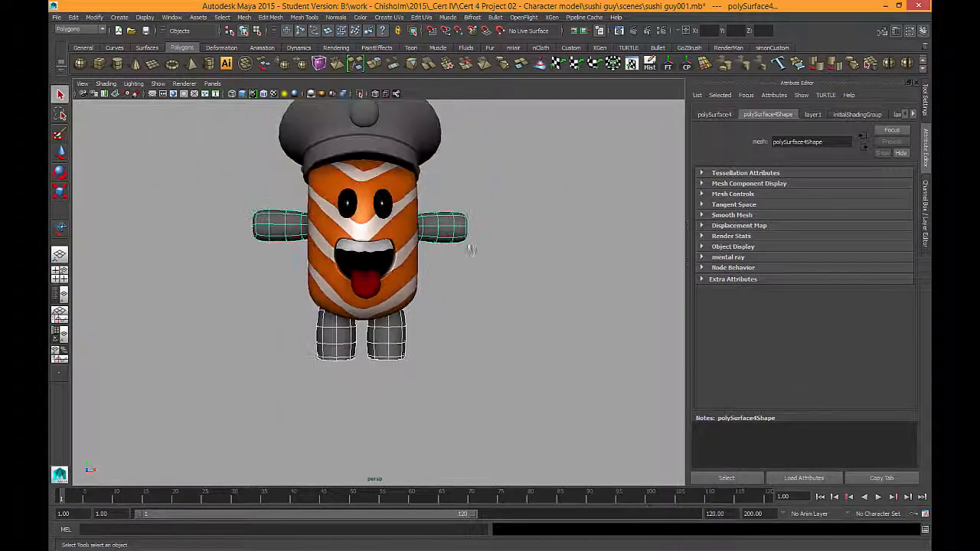
{"action": "left_click_drag", "start_coordinate": [466, 248], "coordinate": [442, 275], "text": "alt"}
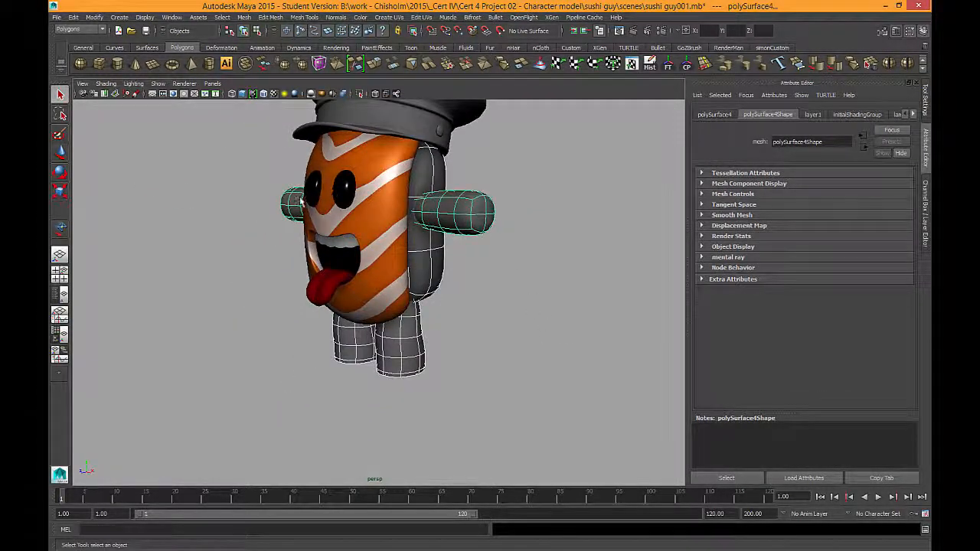
- Select the legs and arms meshes and separate them into individual limb meshes
{"action": "left_click", "coordinate": [399, 351]}
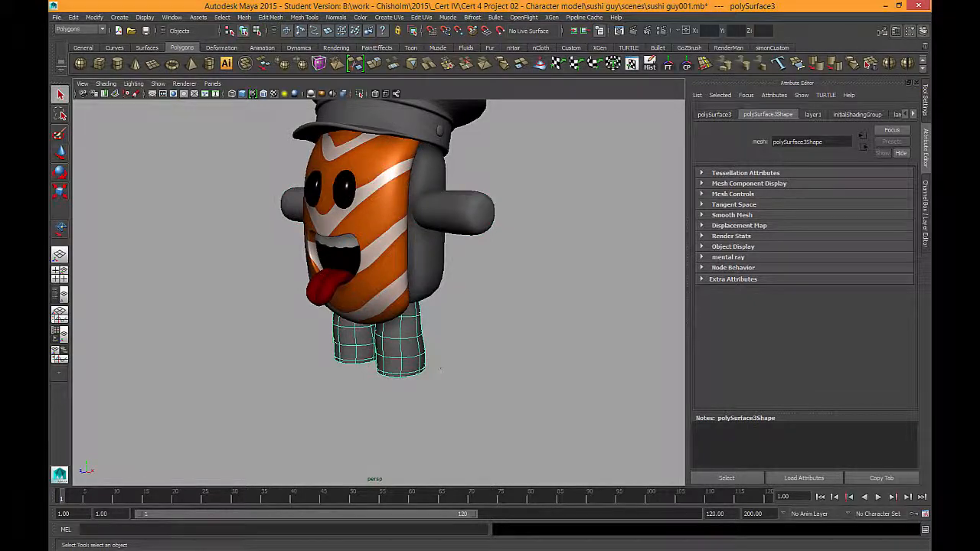
{"action": "left_click", "coordinate": [477, 222], "text": "shift"}
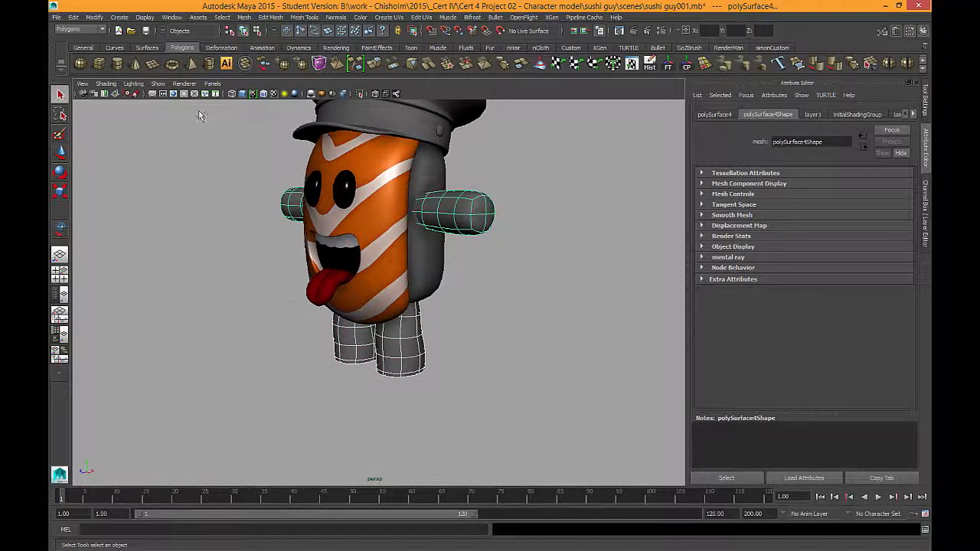
{"action": "left_click", "coordinate": [244, 17]}
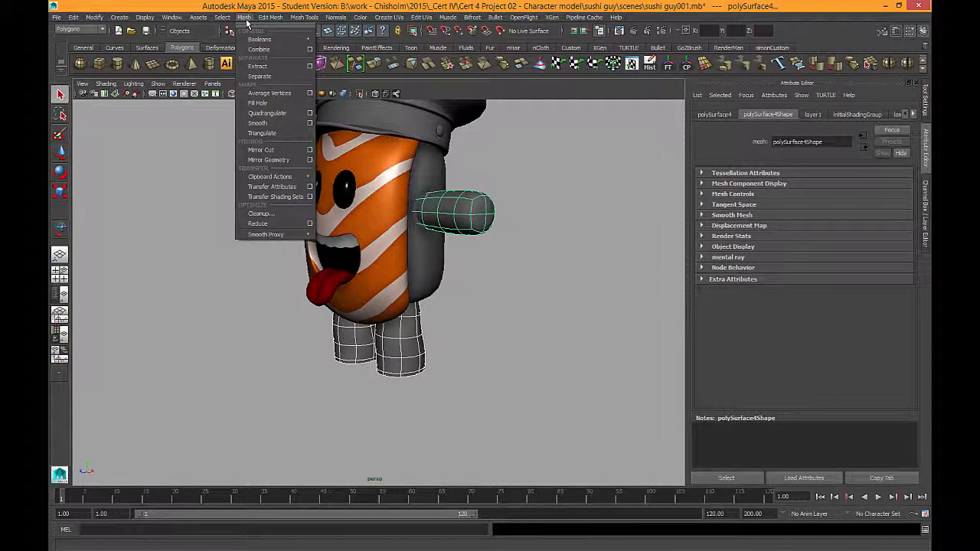
{"action": "left_click", "coordinate": [262, 77]}
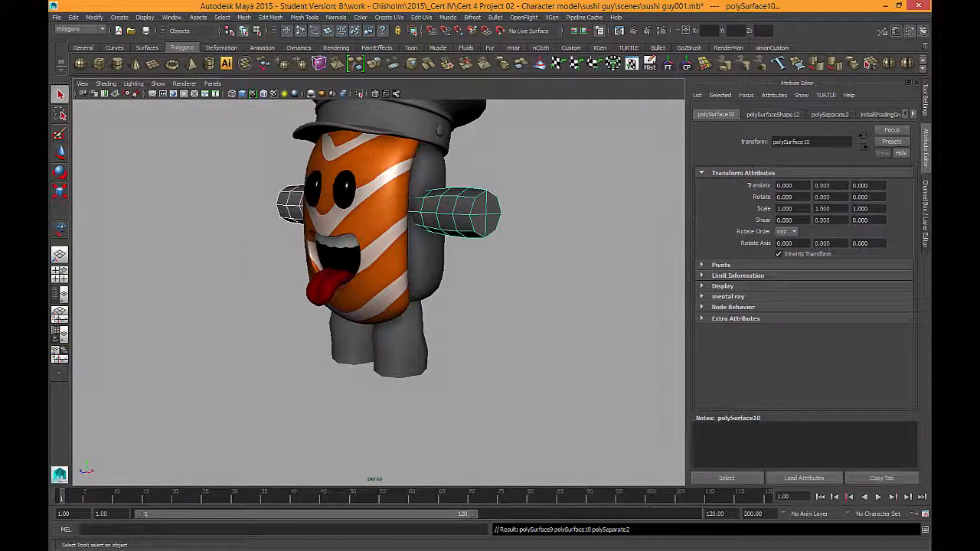
- Add both legs to the selected arms and display the limb meshes in smooth preview
{"action": "left_click_drag", "start_coordinate": [413, 204], "coordinate": [459, 200], "text": "alt"}
{"action": "left_click", "coordinate": [394, 344]}
{"action": "left_click", "coordinate": [341, 348], "text": "shift"}
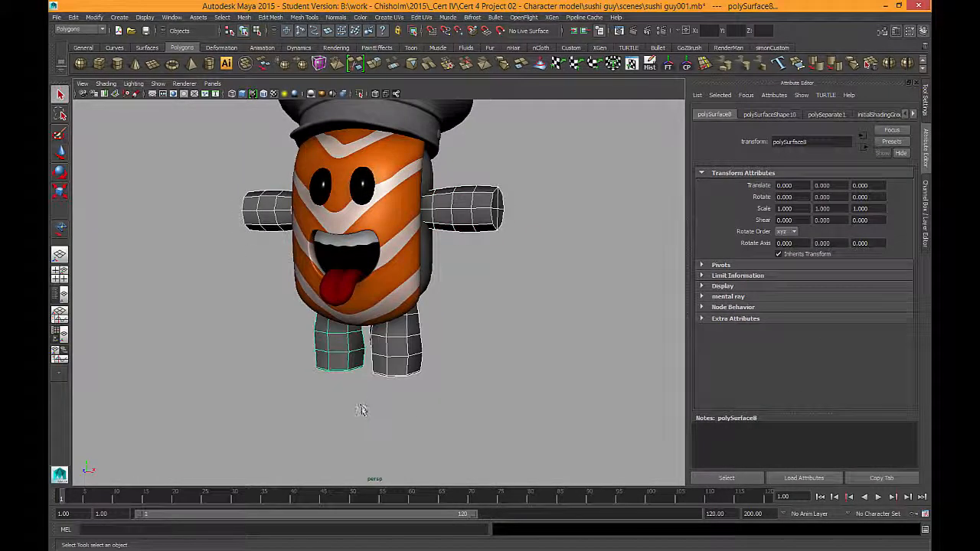
{"action": "key", "text": "3"}
{"action": "left_click_drag", "start_coordinate": [495, 296], "coordinate": [408, 274], "text": "alt"}
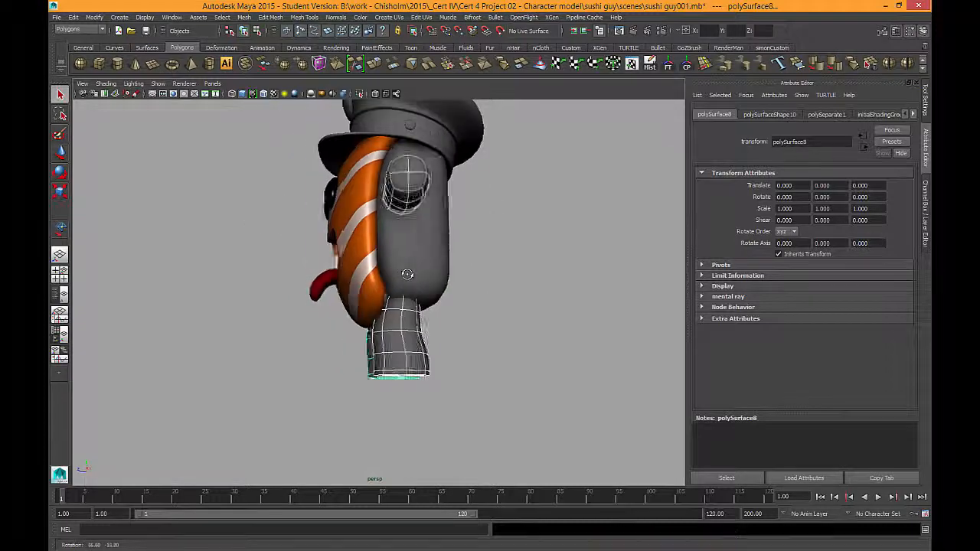
- Add the rice body to the selected limbs, assign them all a new Lambert material and name it rice_SHADER
{"action": "left_click", "coordinate": [423, 275]}
{"action": "left_click_drag", "start_coordinate": [350, 349], "coordinate": [406, 252], "text": "alt"}
{"action": "right_click", "coordinate": [398, 208]}
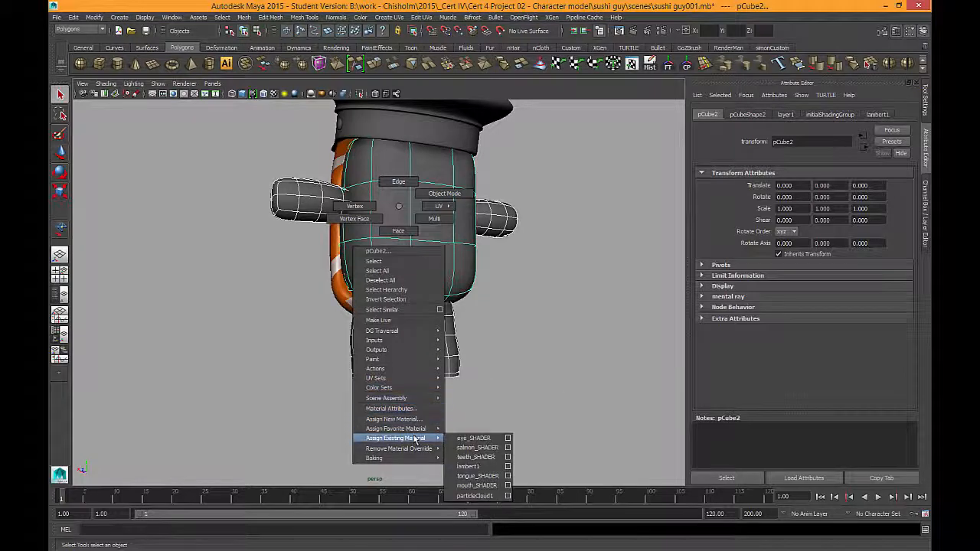
{"action": "mouse_move", "coordinate": [417, 431]}
{"action": "left_click", "coordinate": [456, 439]}
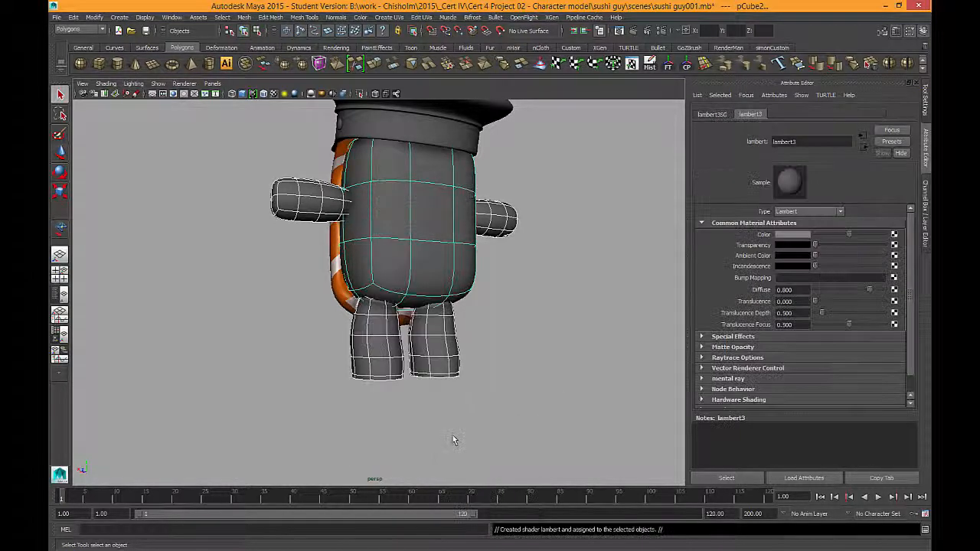
{"action": "left_click_drag", "start_coordinate": [434, 220], "coordinate": [582, 191], "text": "alt"}
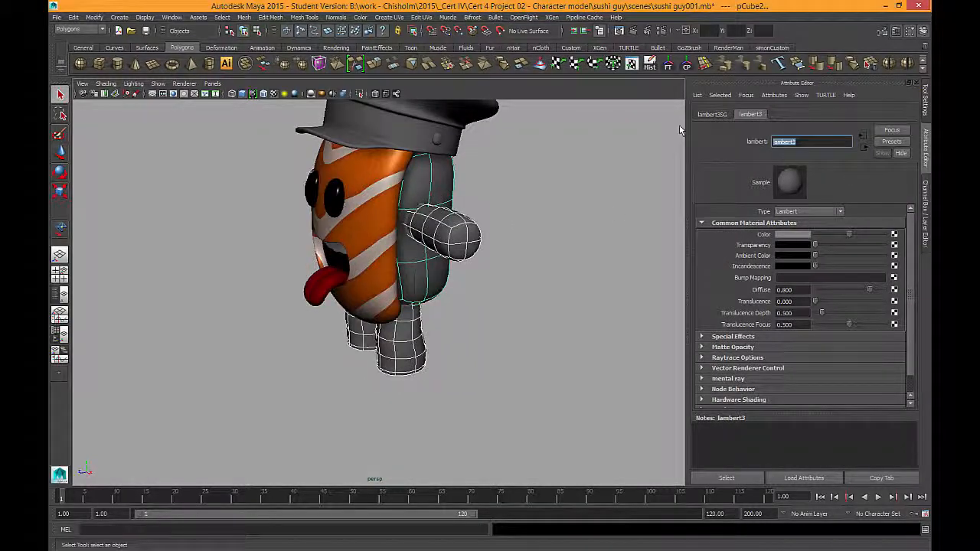
{"action": "type", "text": "nce SHADER"}
{"action": "key", "text": "Return"}
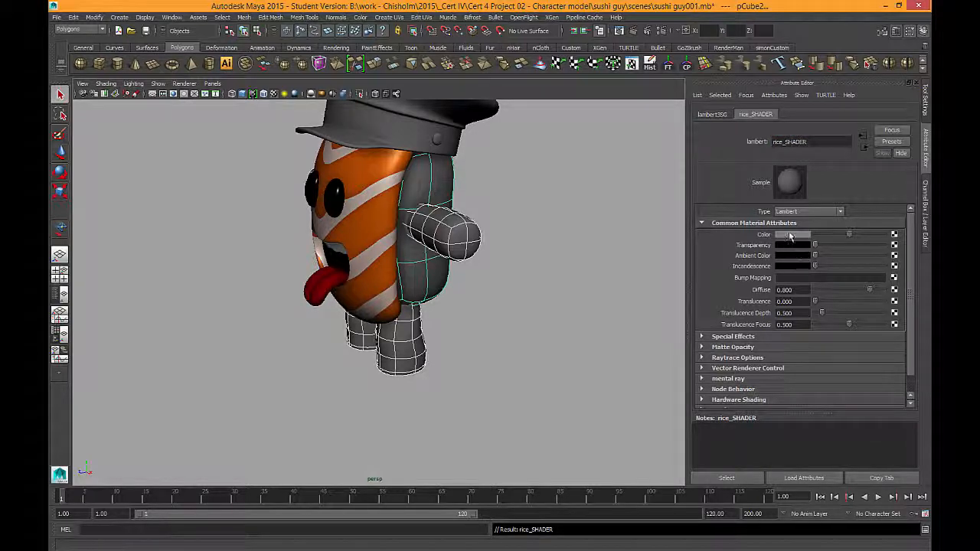
- Set the Color of rice_SHADER by sampling the pale stripe between the eyes and mouth with the eyedropper
{"action": "left_click_drag", "start_coordinate": [446, 385], "coordinate": [464, 257], "text": "alt"}
{"action": "middle_click_drag", "start_coordinate": [460, 247], "coordinate": [545, 299], "text": "alt"}
{"action": "right_click_drag", "start_coordinate": [508, 245], "coordinate": [571, 349], "text": "alt"}
{"action": "middle_click_drag", "start_coordinate": [510, 349], "coordinate": [341, 344], "text": "alt"}
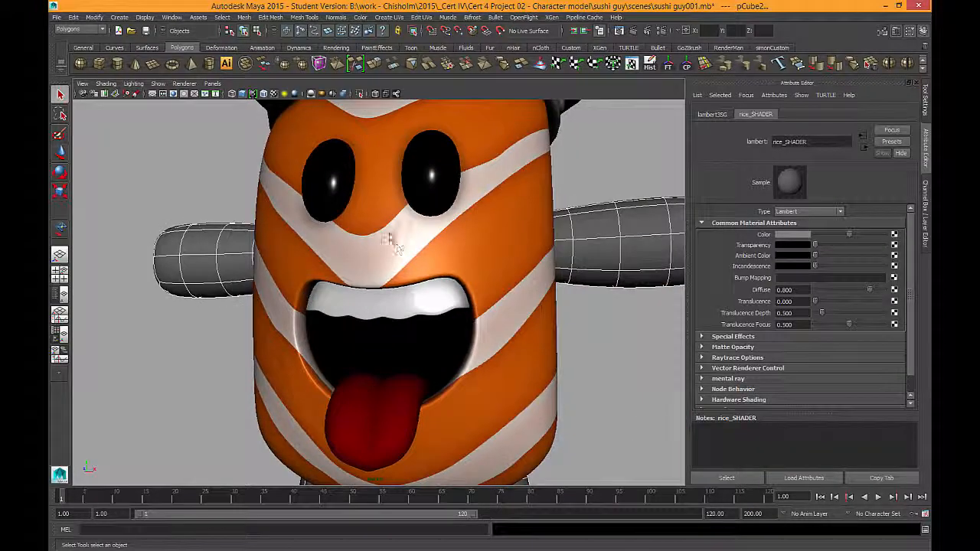
{"action": "left_click", "coordinate": [793, 235]}
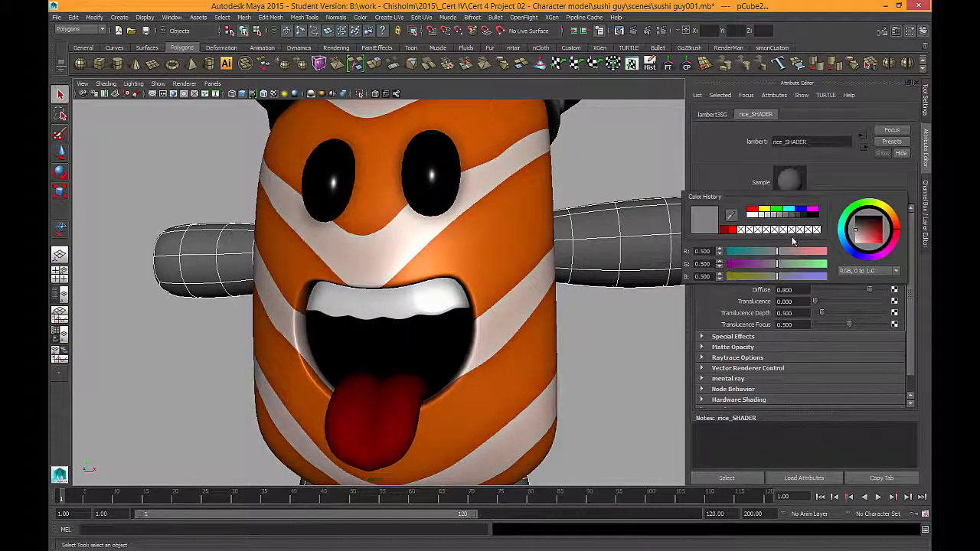
{"action": "left_click", "coordinate": [733, 218]}
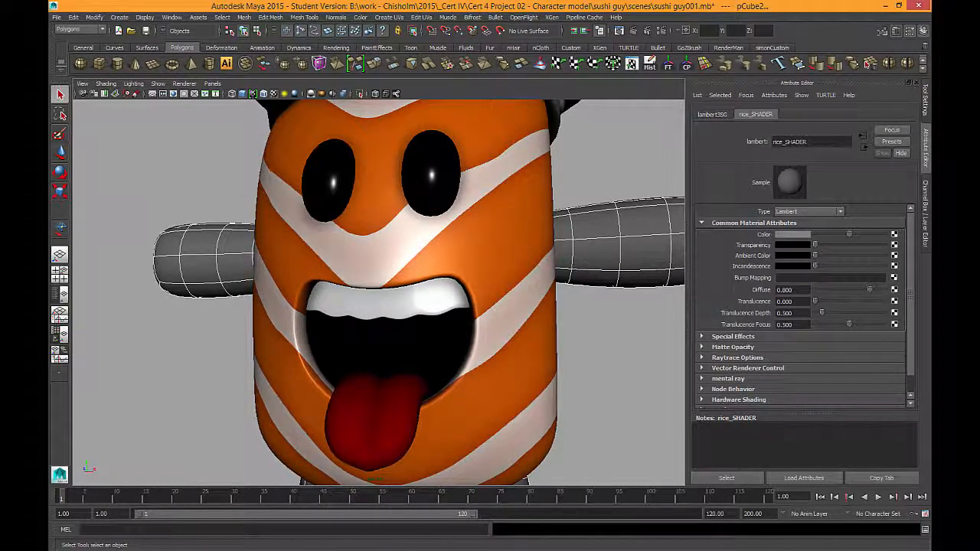
{"action": "left_click", "coordinate": [395, 246]}
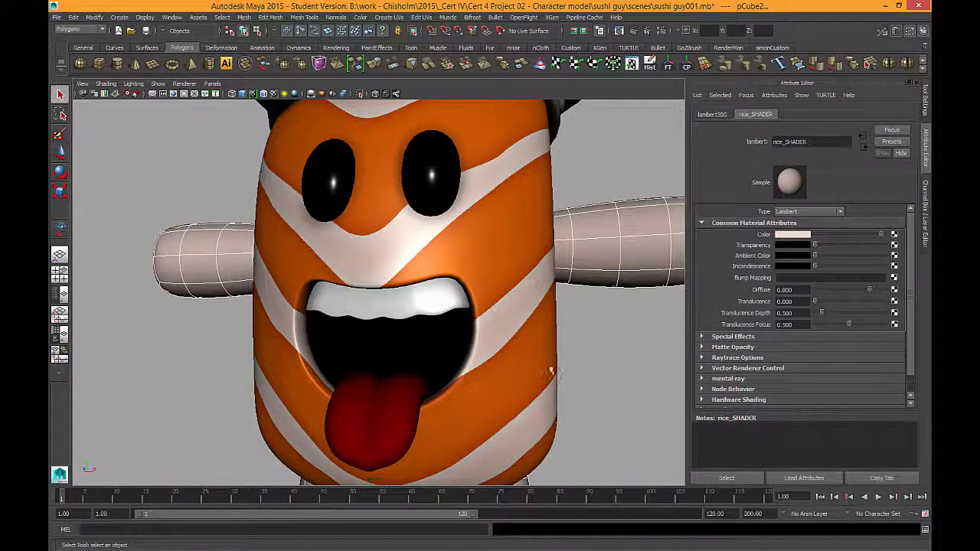
- Switch the rice_SHADER colour values to HSV, lower the saturation to 0.039 and deselect the meshes
{"action": "right_click_drag", "start_coordinate": [567, 389], "coordinate": [536, 302], "text": "alt"}
{"action": "left_click_drag", "start_coordinate": [536, 302], "coordinate": [444, 301], "text": "alt"}
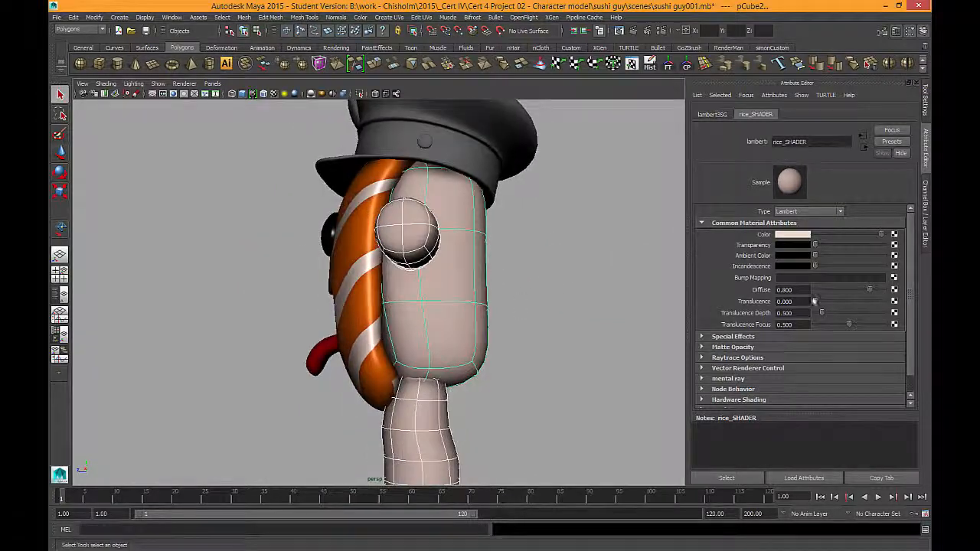
{"action": "left_click", "coordinate": [804, 235]}
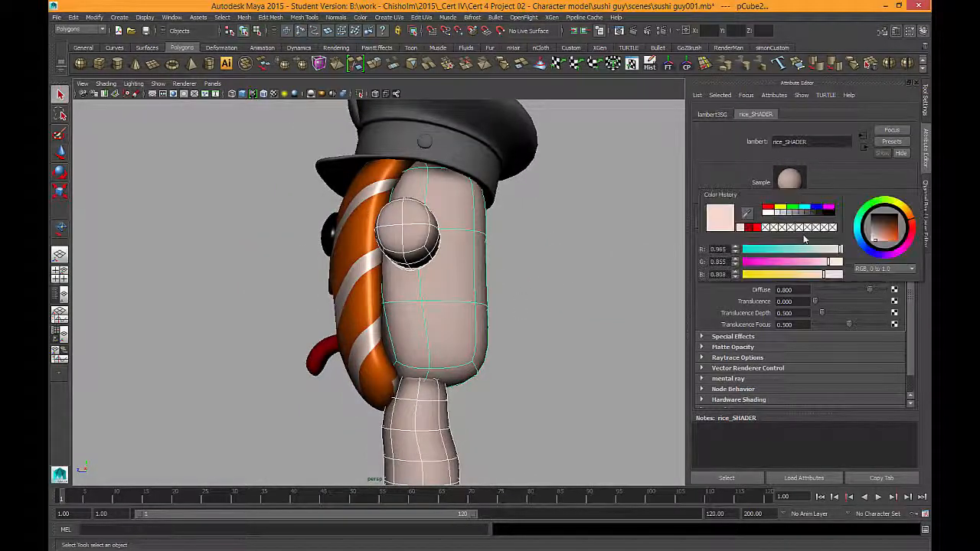
{"action": "left_click", "coordinate": [858, 270]}
{"action": "left_click", "coordinate": [869, 279]}
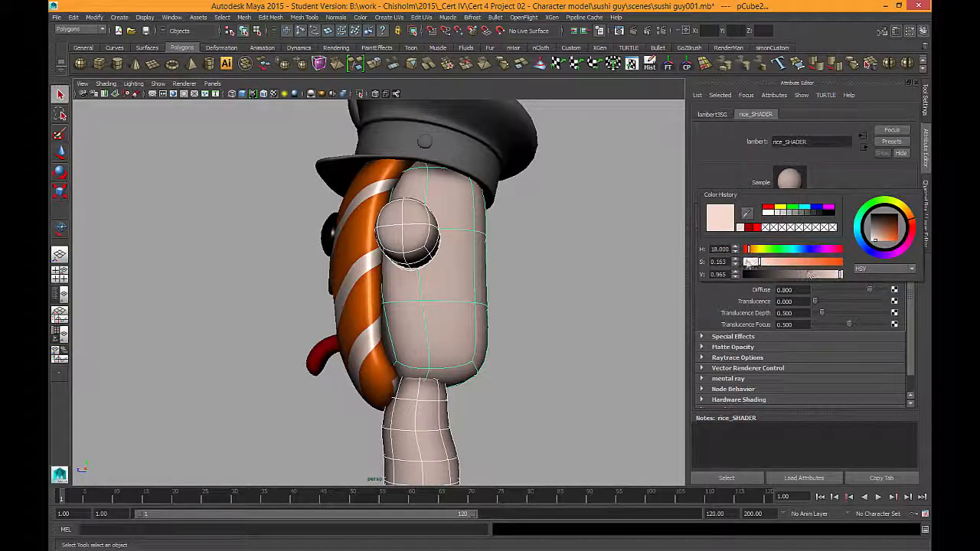
{"action": "left_click_drag", "start_coordinate": [758, 264], "coordinate": [753, 263]}
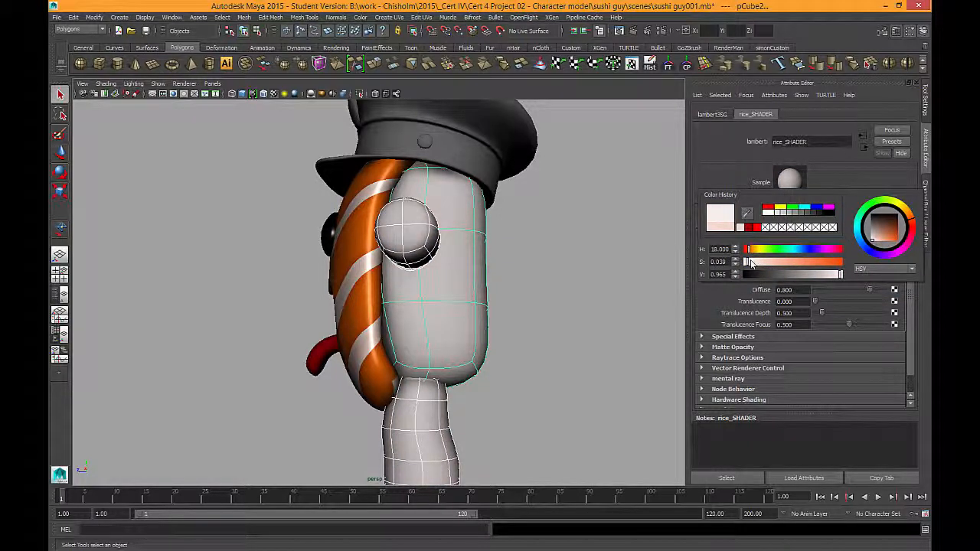
{"action": "left_click", "coordinate": [564, 265]}
- Switch the hat mesh to face selection and select the four centre faces on top of its crown
{"action": "left_click_drag", "start_coordinate": [564, 265], "coordinate": [444, 310], "text": "alt"}
{"action": "scroll", "coordinate": [383, 210], "scroll_direction": "up", "scroll_amount": 6}
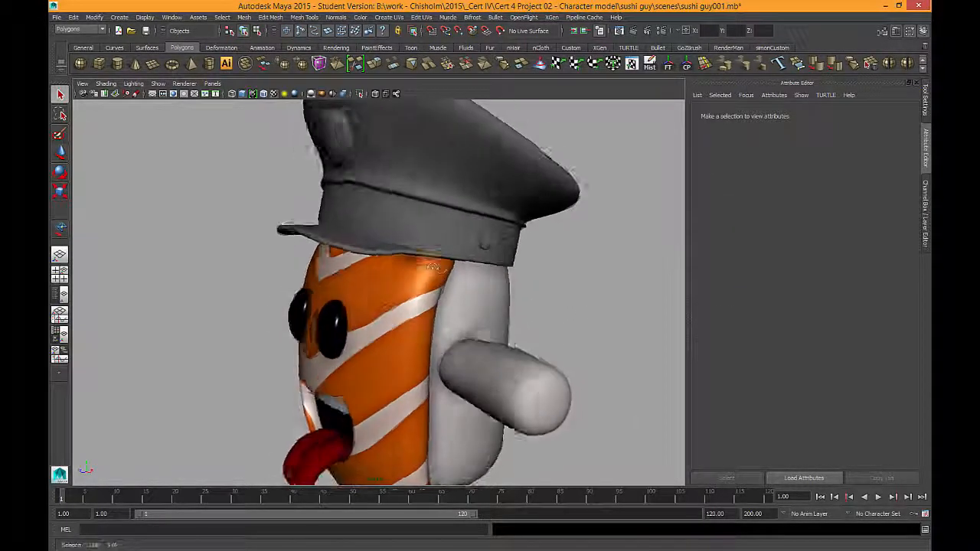
{"action": "left_click", "coordinate": [383, 211]}
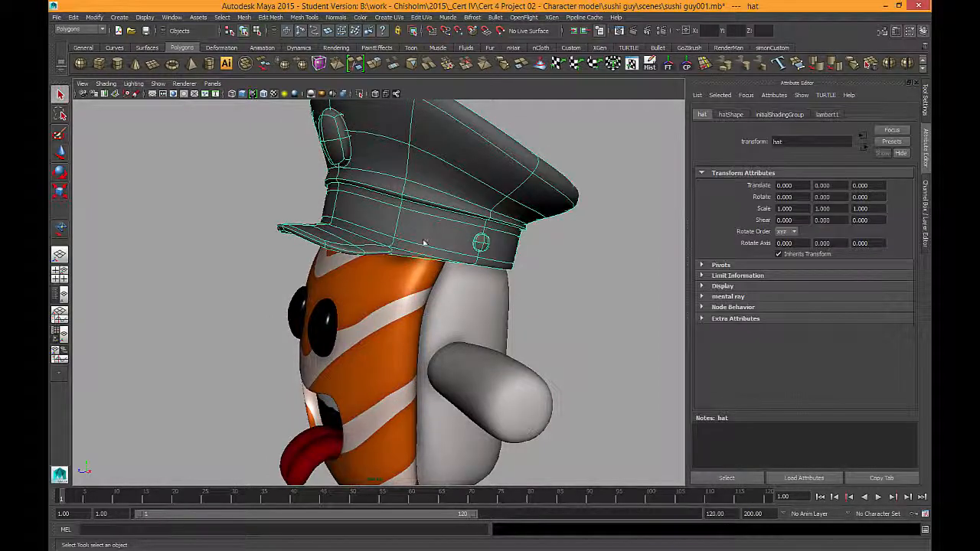
{"action": "left_click_drag", "start_coordinate": [290, 277], "coordinate": [335, 288], "text": "alt"}
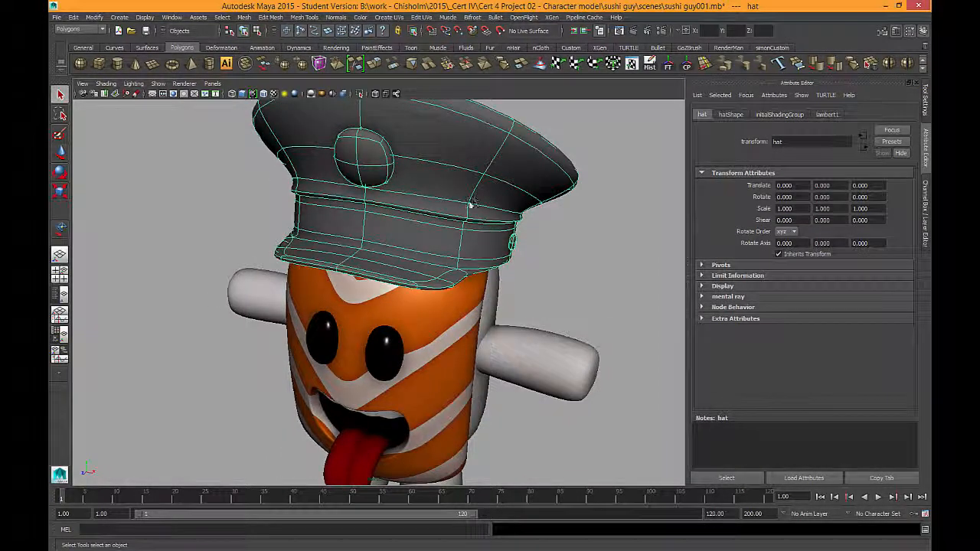
{"action": "left_click_drag", "start_coordinate": [472, 203], "coordinate": [398, 215], "text": "alt"}
{"action": "left_click_drag", "start_coordinate": [306, 202], "coordinate": [320, 208], "text": "alt"}
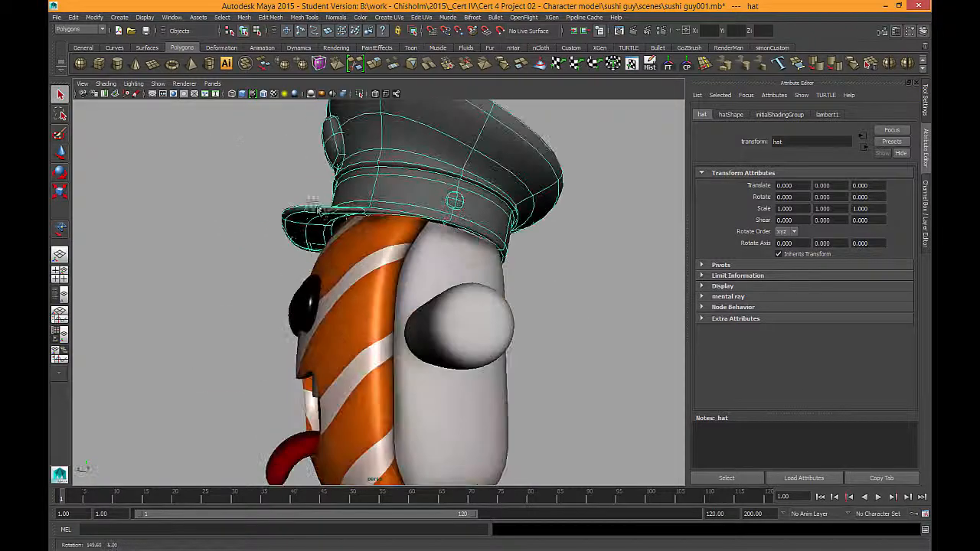
{"action": "left_click_drag", "start_coordinate": [398, 268], "coordinate": [455, 214], "text": "alt"}
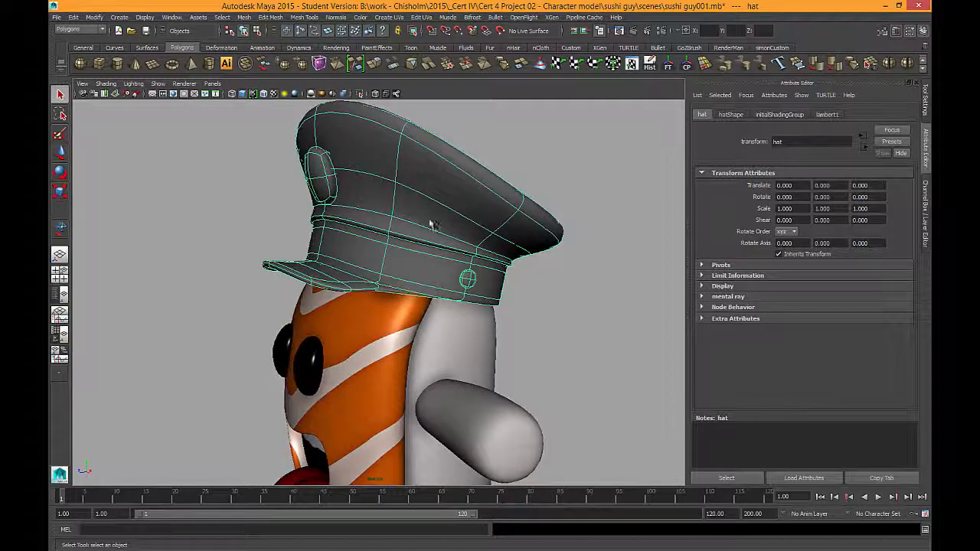
{"action": "right_click", "coordinate": [403, 181]}
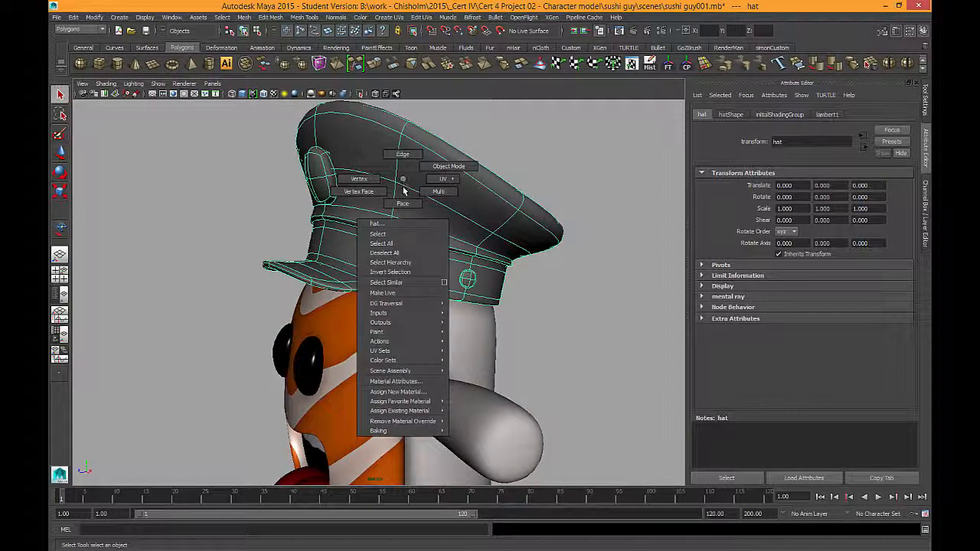
{"action": "left_click", "coordinate": [403, 203]}
{"action": "left_click_drag", "start_coordinate": [403, 203], "coordinate": [416, 186], "text": "alt"}
{"action": "left_click", "coordinate": [417, 185]}
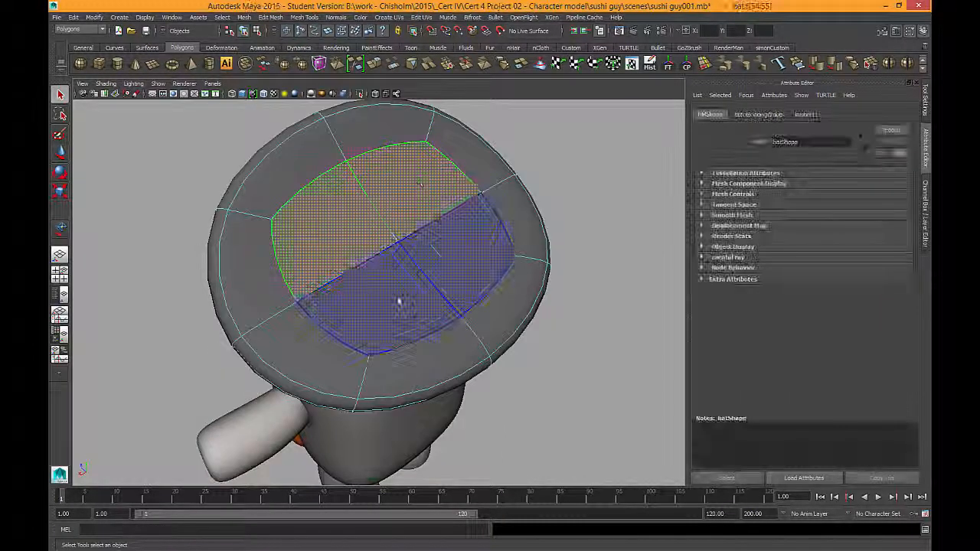
{"action": "left_click", "coordinate": [399, 301], "text": "shift"}
- Grow the face selection until it covers the hat's whole crown down to the band
{"action": "left_click_drag", "start_coordinate": [418, 370], "coordinate": [387, 317], "text": "alt"}
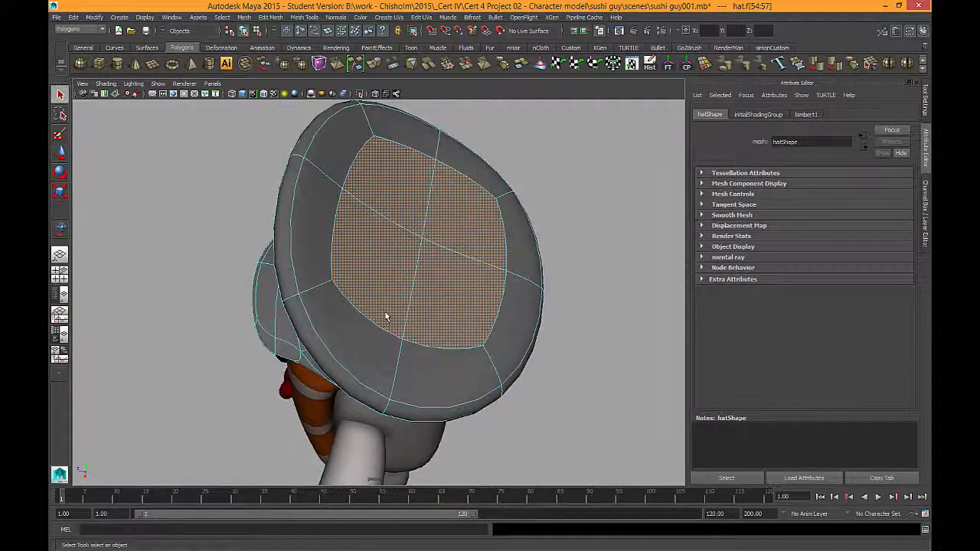
{"action": "key", "text": "shift+period"}
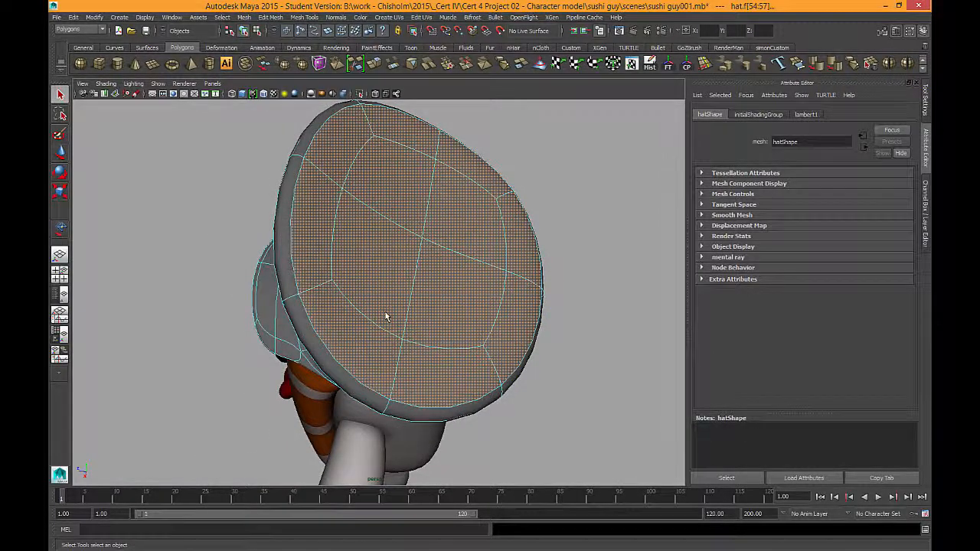
{"action": "key", "text": "shift+period"}
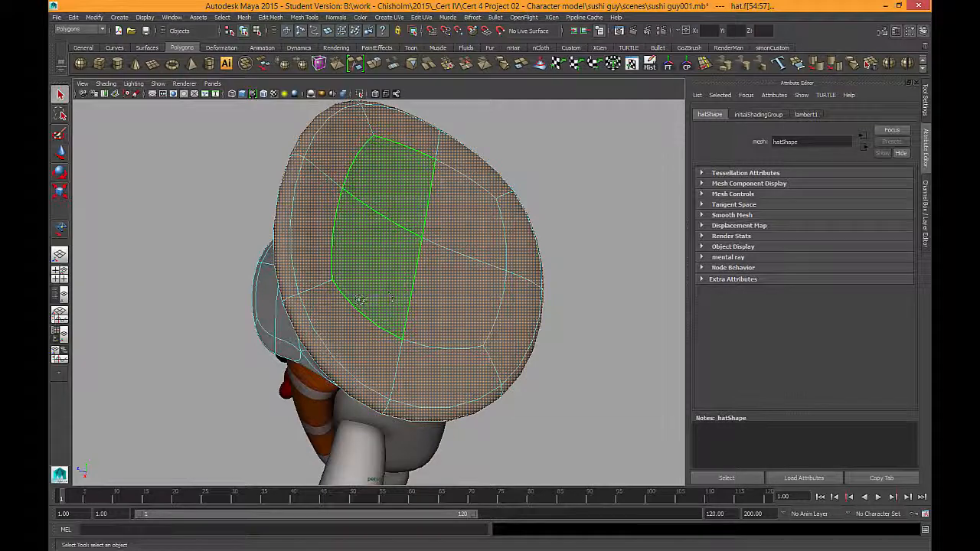
{"action": "left_click_drag", "start_coordinate": [359, 299], "coordinate": [430, 211], "text": "alt"}
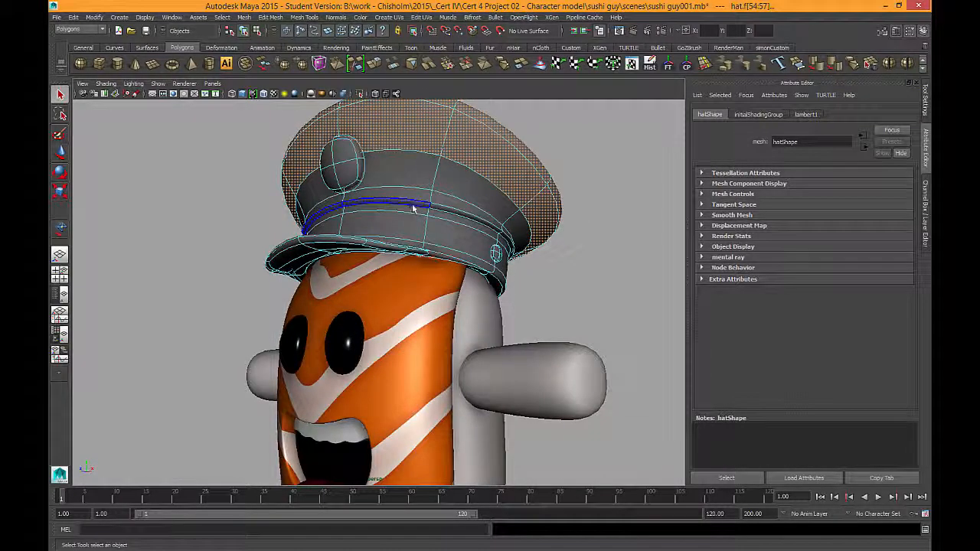
{"action": "key", "text": "shift+period"}
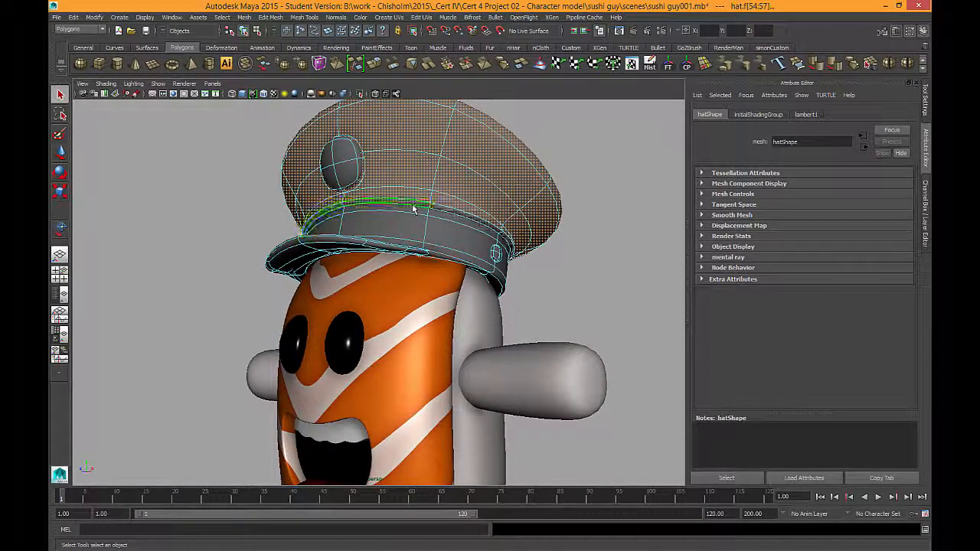
{"action": "left_click_drag", "start_coordinate": [368, 203], "coordinate": [525, 222], "text": "alt"}
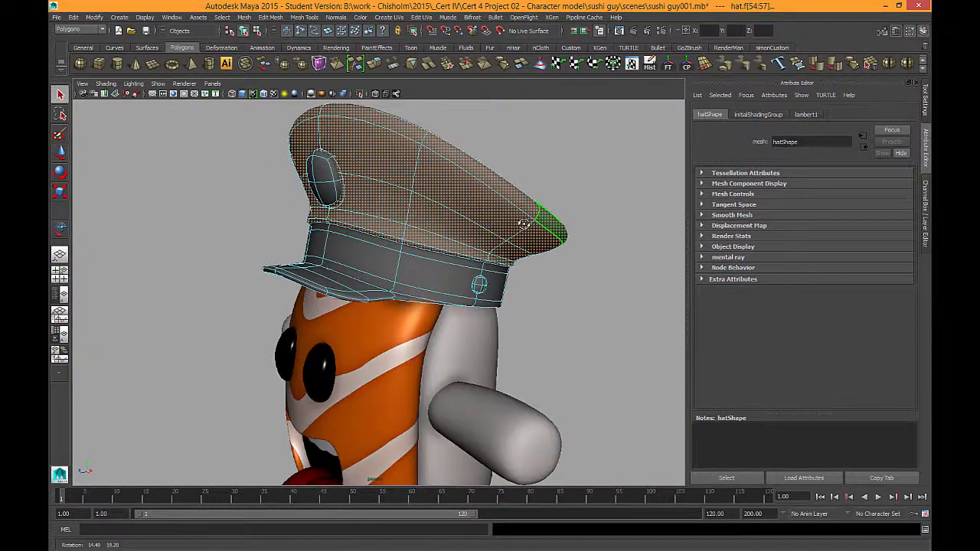
- Assign a new Lambert material to the selected crown faces and name it hat_white_SHADER
{"action": "right_click", "coordinate": [371, 177]}
{"action": "mouse_move", "coordinate": [393, 393]}
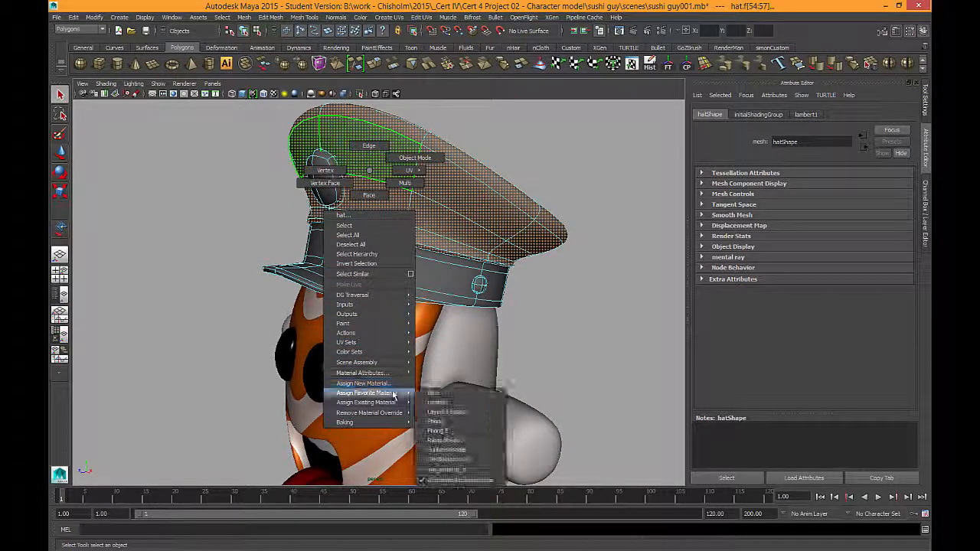
{"action": "left_click", "coordinate": [438, 402]}
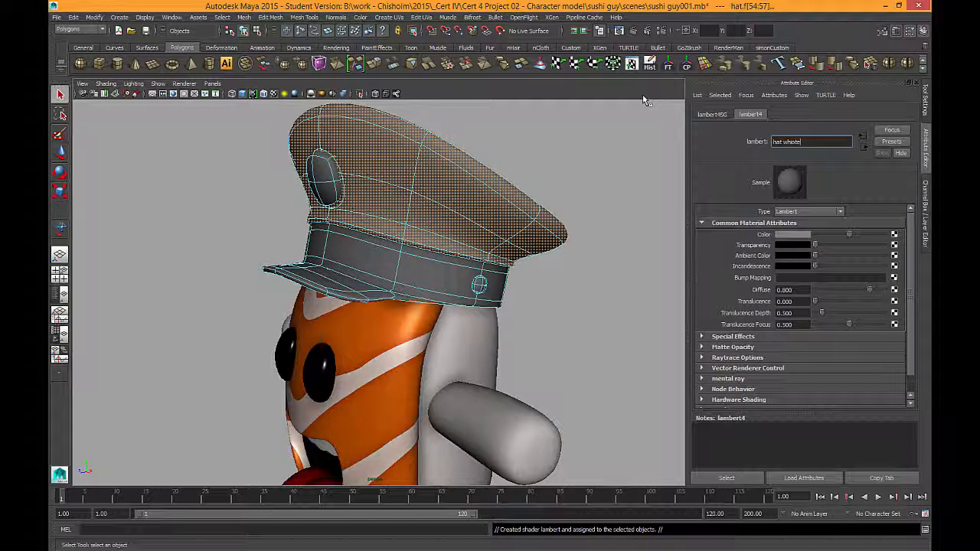
{"action": "key", "text": "BackSpace"}
{"action": "type", "text": "SHADER"}
{"action": "key", "text": "Return"}
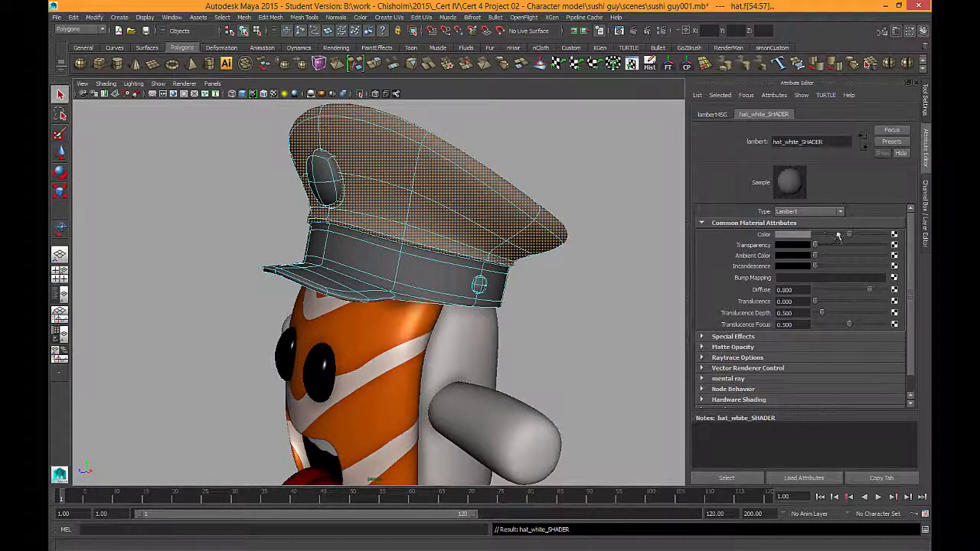
- Set the Color of hat_white_SHADER to white
{"action": "left_click_drag", "start_coordinate": [854, 234], "coordinate": [913, 249]}
{"action": "left_click_drag", "start_coordinate": [563, 326], "coordinate": [580, 323], "text": "alt"}
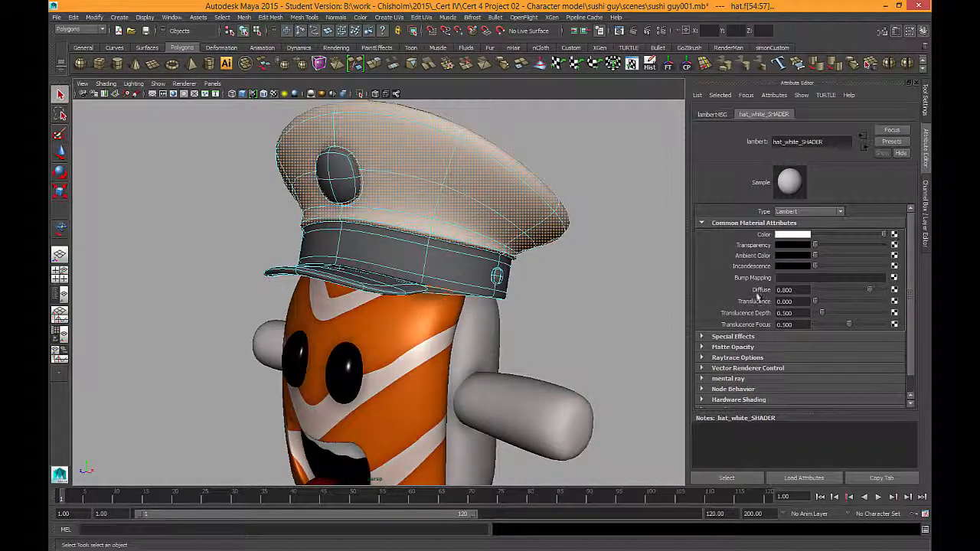
{"action": "left_click_drag", "start_coordinate": [580, 288], "coordinate": [554, 273], "text": "alt"}
- Invert the hat's face selection to select the band, brim, front badge and side buttons instead of the crown
{"action": "scroll", "coordinate": [554, 273], "scroll_direction": "down", "scroll_amount": 3}
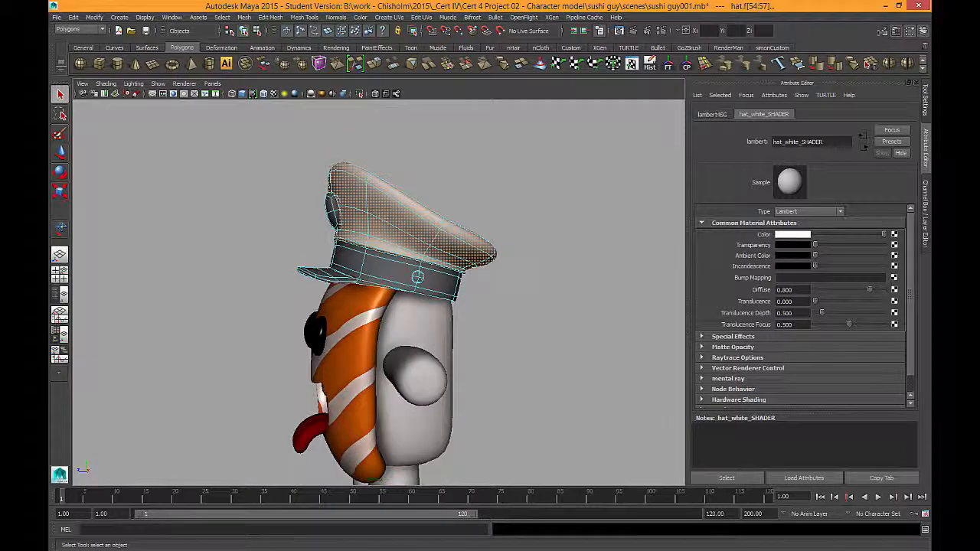
{"action": "left_click_drag", "start_coordinate": [524, 311], "coordinate": [529, 314], "text": "shift"}
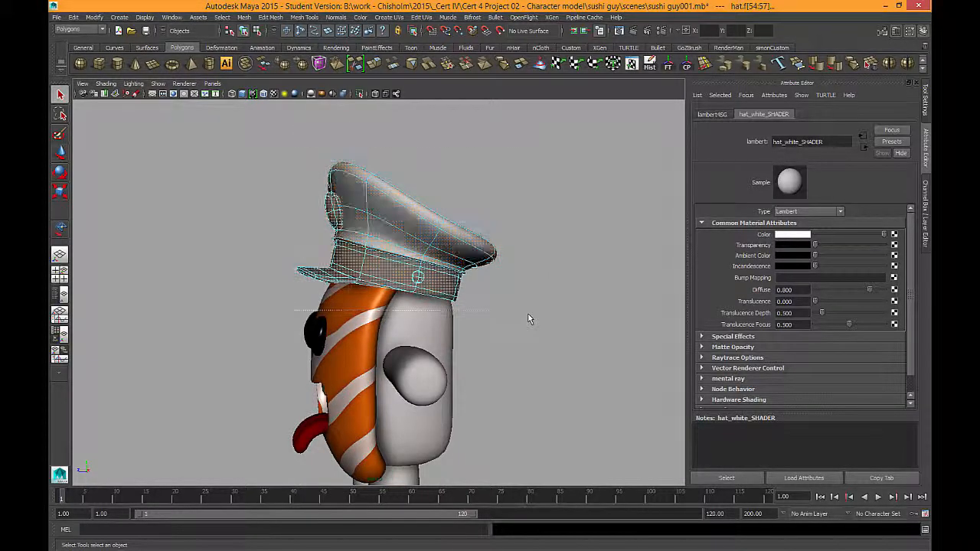
{"action": "left_click_drag", "start_coordinate": [206, 309], "coordinate": [275, 324], "text": "alt"}
{"action": "scroll", "coordinate": [275, 323], "scroll_direction": "up", "scroll_amount": 2}
{"action": "scroll", "coordinate": [275, 323], "scroll_direction": "up", "scroll_amount": 3}
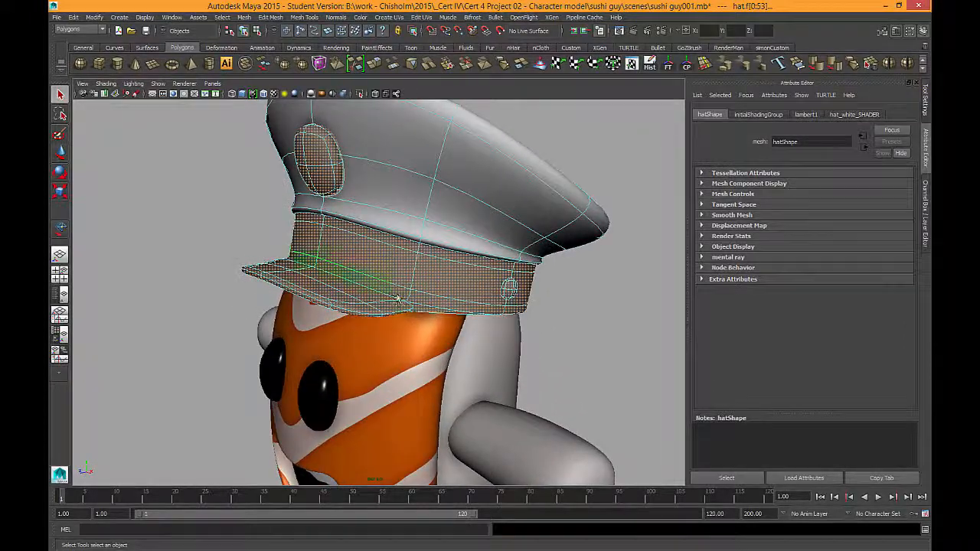
{"action": "left_click_drag", "start_coordinate": [460, 280], "coordinate": [450, 280], "text": "alt"}
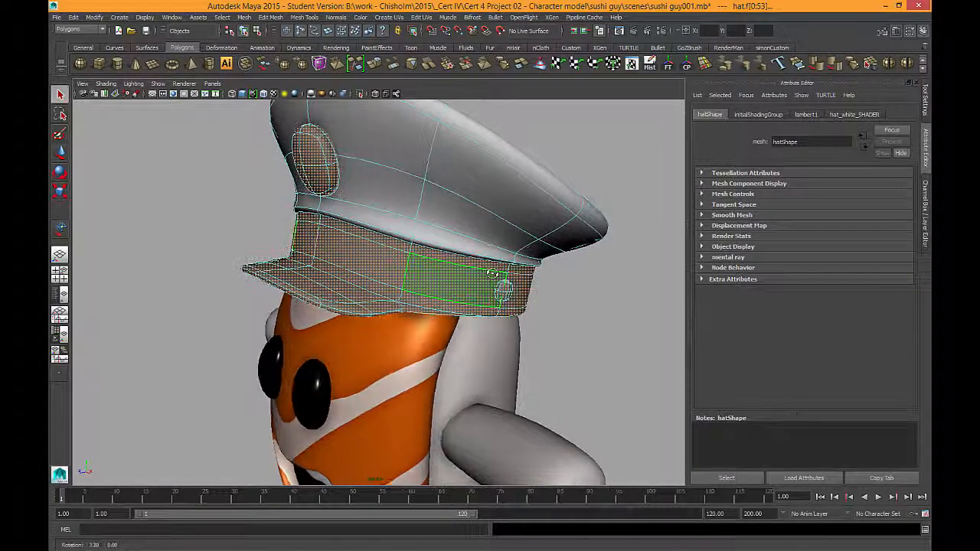
- Assign a new Lambert material to the selected band, brim, badge and side button faces and name it hat_black_SHADER
{"action": "right_click", "coordinate": [387, 262]}
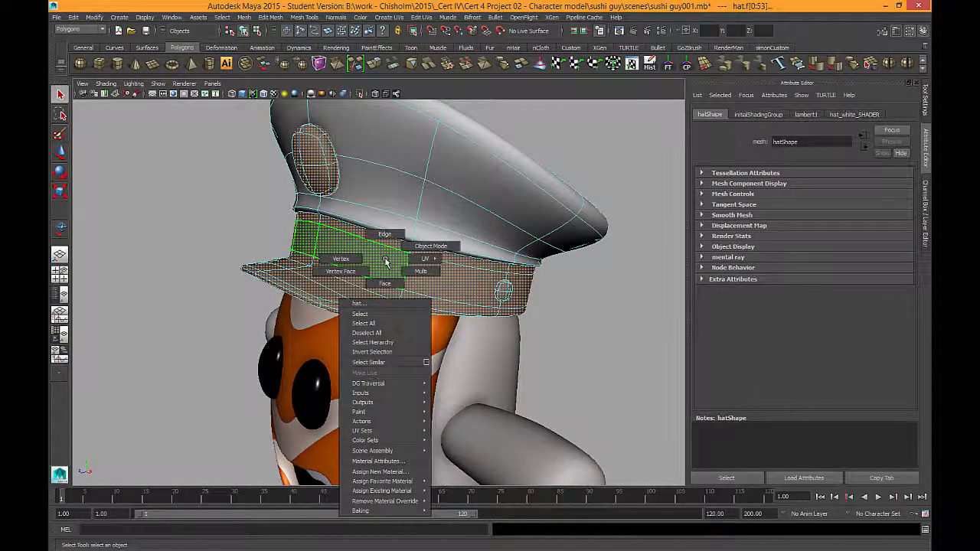
{"action": "mouse_move", "coordinate": [412, 414]}
{"action": "mouse_move", "coordinate": [413, 483]}
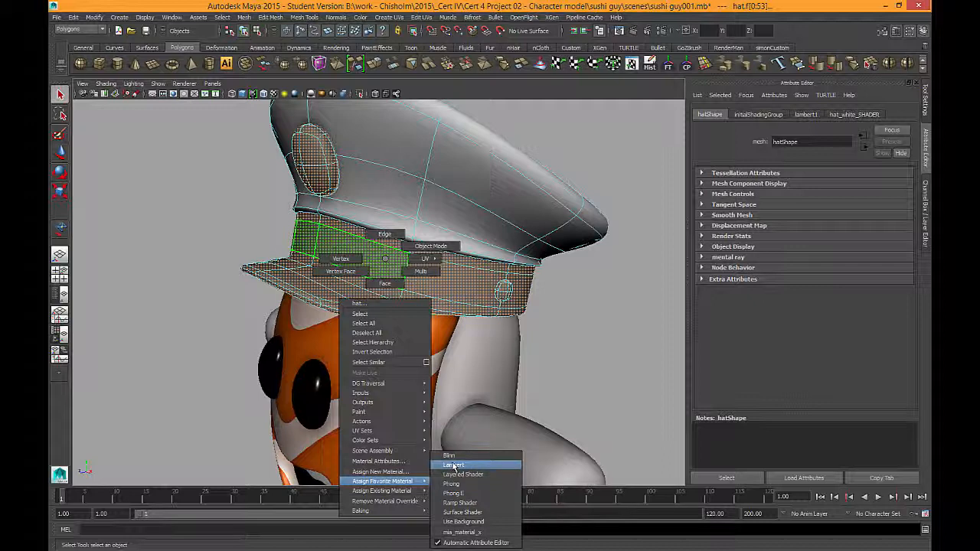
{"action": "left_click", "coordinate": [454, 466]}
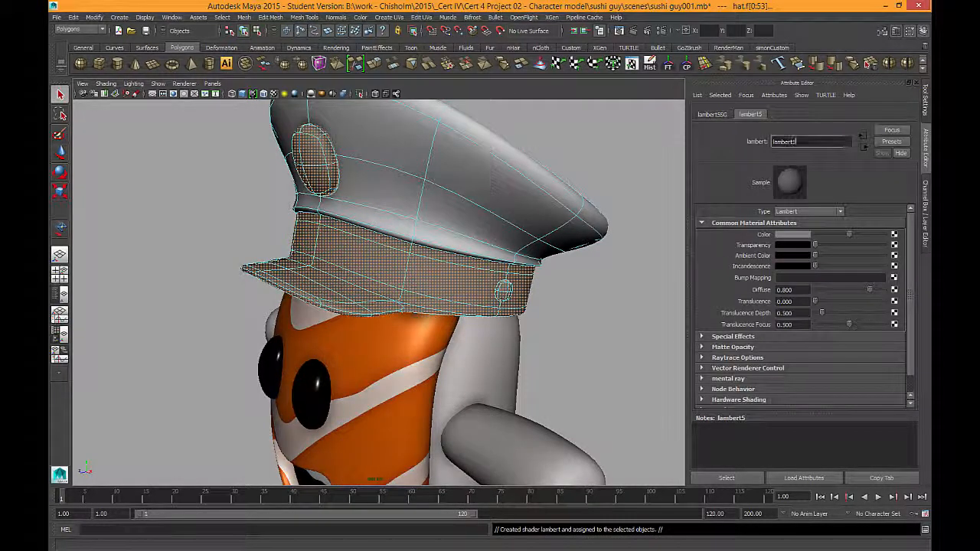
{"action": "type", "text": "hat black"}
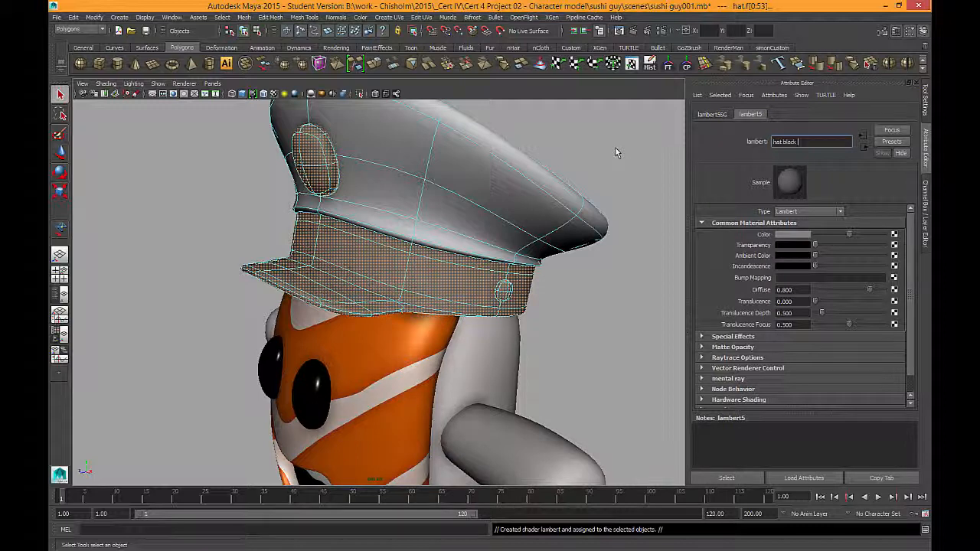
{"action": "type", "text": "at_black_SHADER"}
{"action": "key", "text": "Return"}
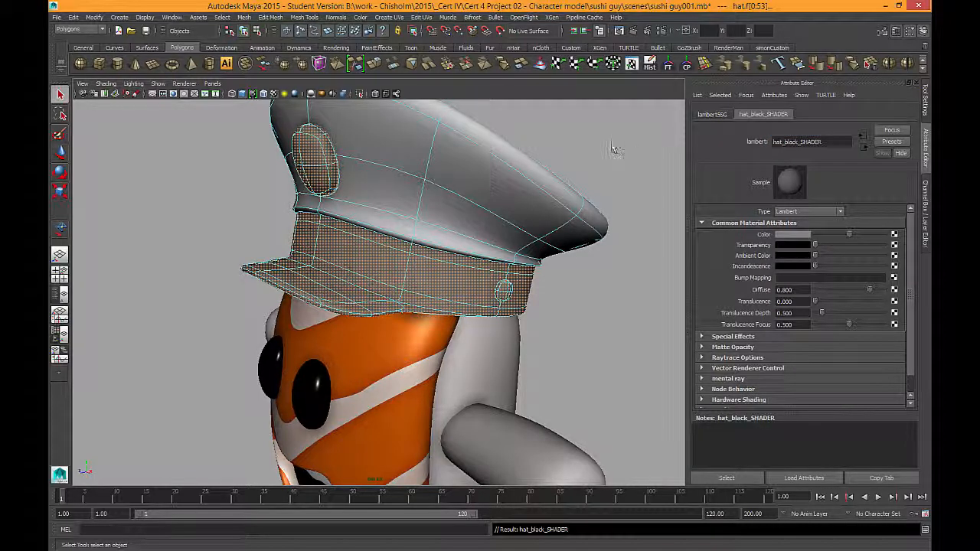
- Set the Color of hat_black_SHADER to black and clear the face selection
{"action": "left_click_drag", "start_coordinate": [848, 235], "coordinate": [810, 236]}
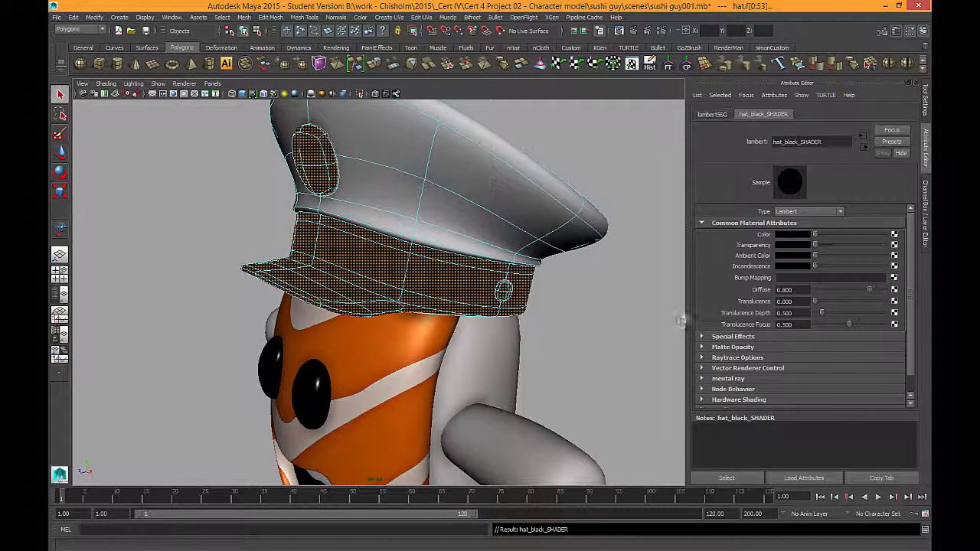
{"action": "left_click", "coordinate": [607, 310]}
{"action": "left_click_drag", "start_coordinate": [608, 310], "coordinate": [527, 260], "text": "alt"}
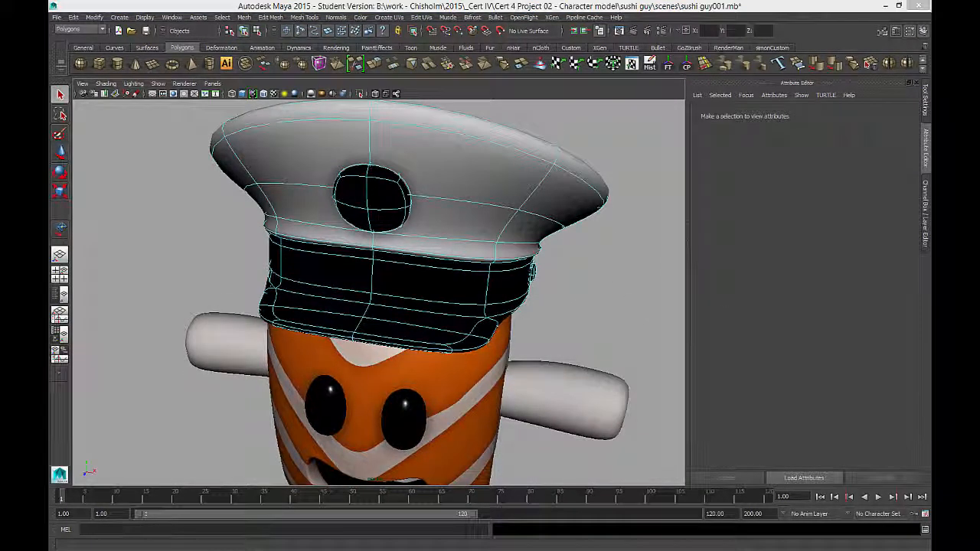
- Switch to Windows Photo Viewer to examine the captain's hat reference photo, and move the photo clear of the model
{"action": "key", "text": "alt+Tab"}
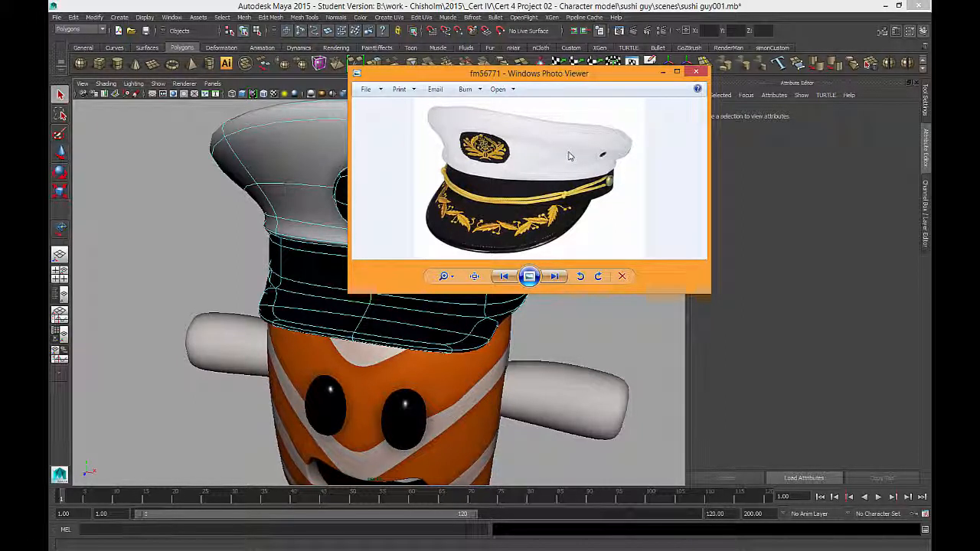
{"action": "left_click_drag", "start_coordinate": [615, 77], "coordinate": [50, 230]}
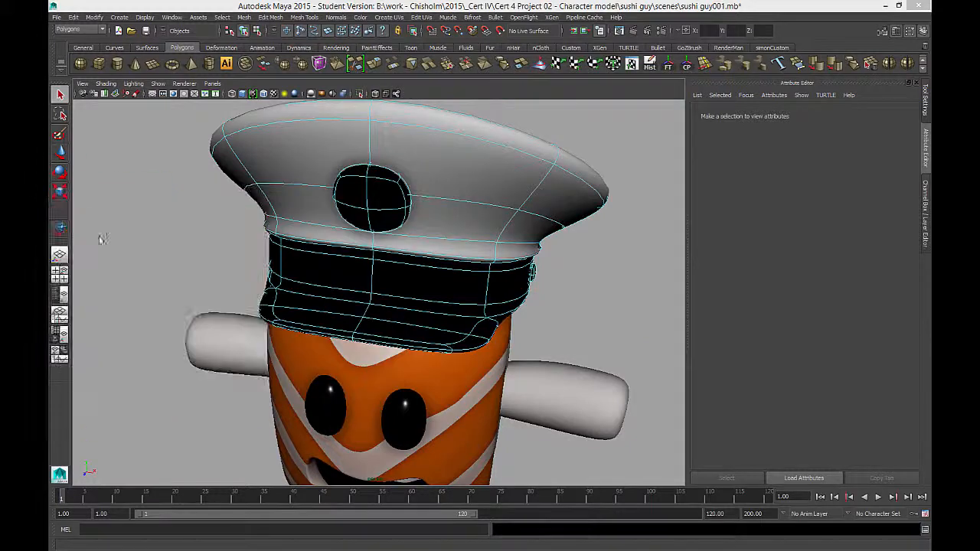
- Select all the faces of the hat's brim, including its front edge, side corners and underside
{"action": "left_click_drag", "start_coordinate": [360, 269], "coordinate": [470, 353], "text": "alt"}
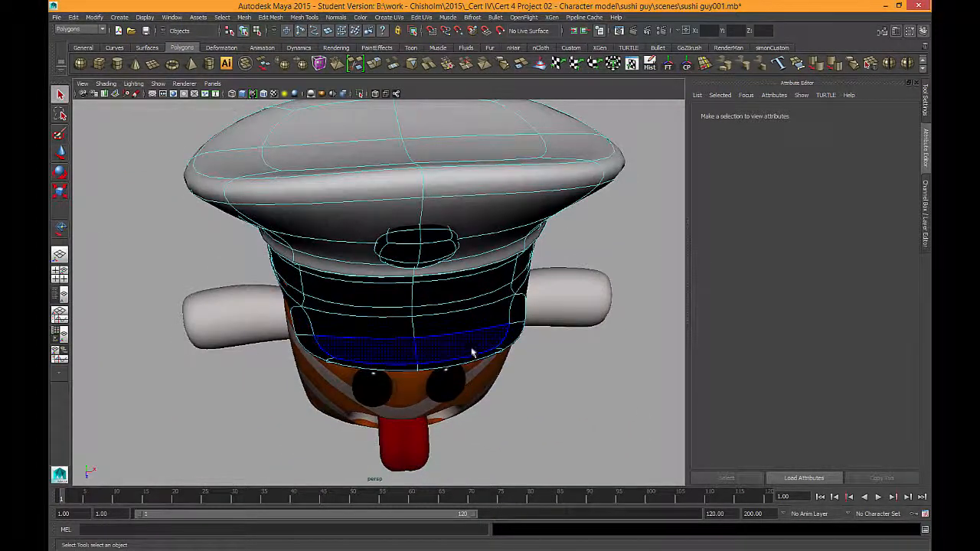
{"action": "left_click", "coordinate": [441, 354]}
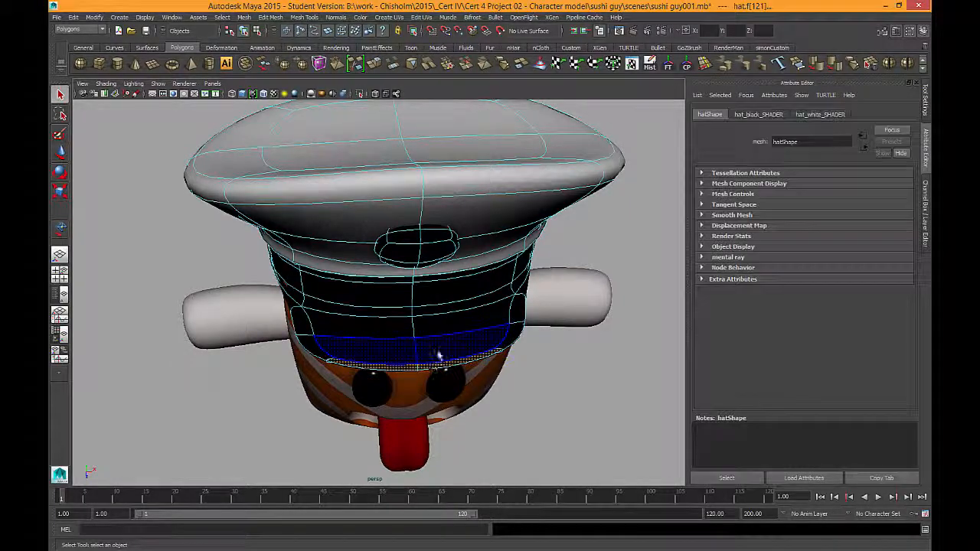
{"action": "left_click_drag", "start_coordinate": [449, 331], "coordinate": [448, 261], "text": "alt"}
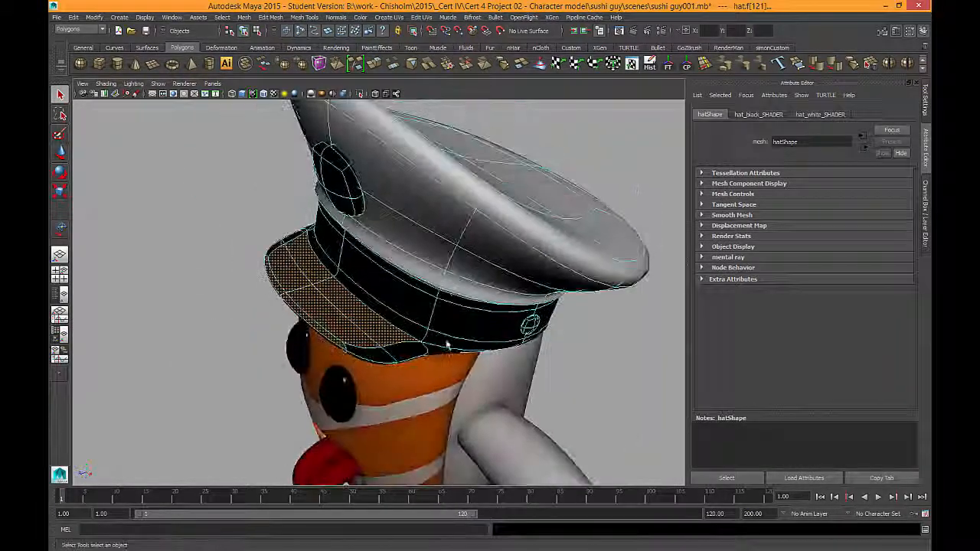
{"action": "left_click", "coordinate": [436, 353], "text": "shift"}
{"action": "left_click_drag", "start_coordinate": [429, 385], "coordinate": [395, 300], "text": "alt"}
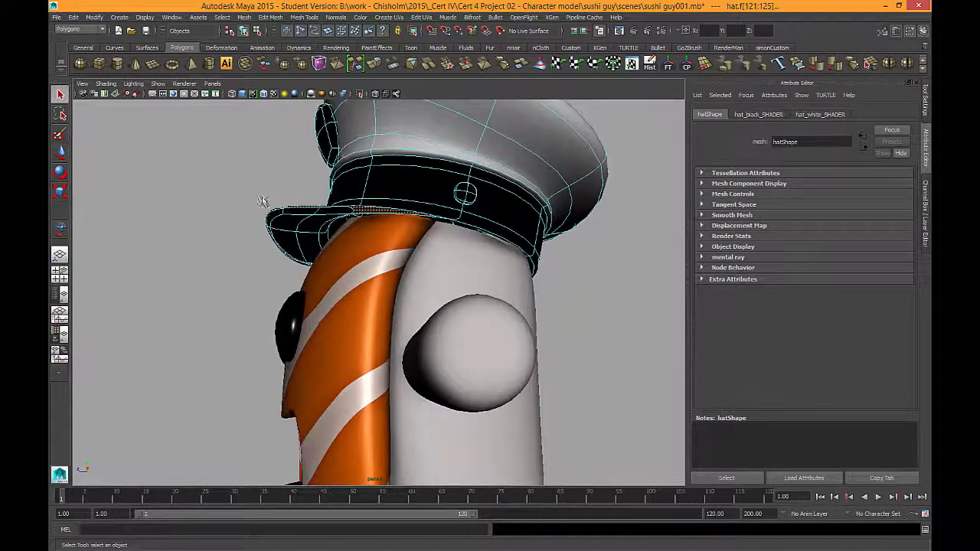
{"action": "left_click_drag", "start_coordinate": [313, 281], "coordinate": [315, 282], "text": "shift"}
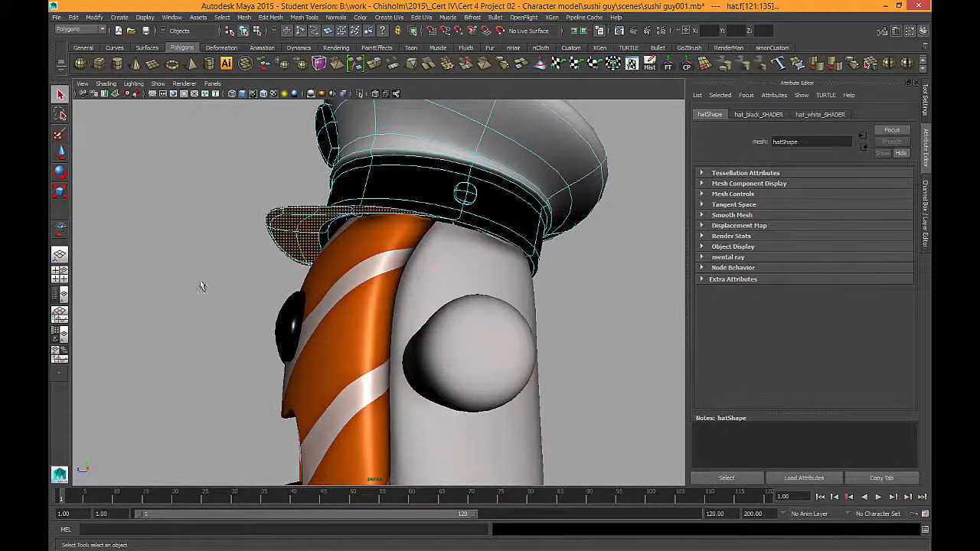
{"action": "left_click_drag", "start_coordinate": [201, 287], "coordinate": [376, 273], "text": "alt"}
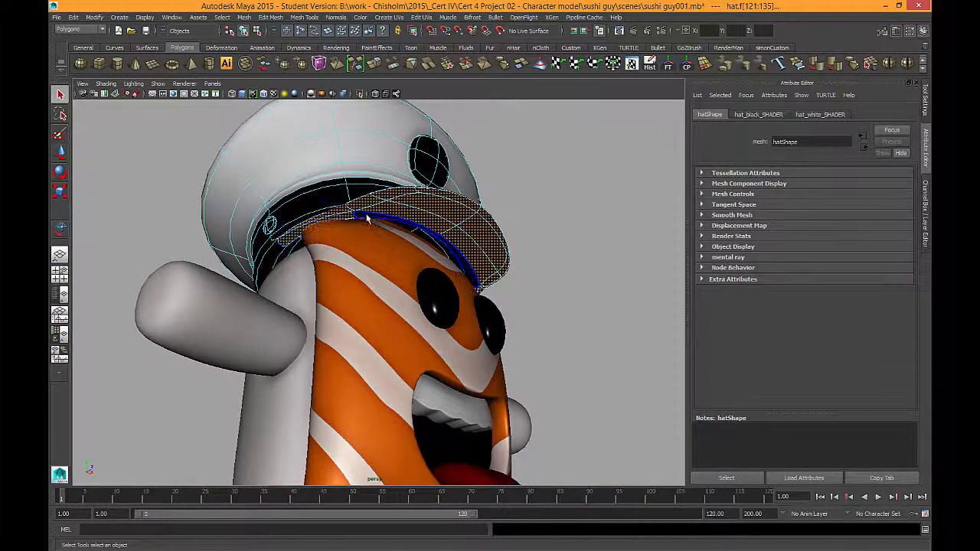
{"action": "mouse_move", "coordinate": [568, 237]}
{"action": "left_mouse_down", "text": "alt"}
{"action": "mouse_move", "coordinate": [487, 223]}
{"action": "mouse_move", "coordinate": [453, 291]}
{"action": "left_mouse_up", "text": "alt"}
- Assign a new Blinn material to the selected brim faces, with black Color and an Eccentricity of about 0.114
{"action": "mouse_move", "coordinate": [320, 316]}
{"action": "right_mouse_down"}
{"action": "mouse_move", "coordinate": [359, 465]}
{"action": "mouse_move", "coordinate": [347, 513]}
{"action": "mouse_move", "coordinate": [362, 512]}
{"action": "mouse_move", "coordinate": [412, 449]}
{"action": "mouse_move", "coordinate": [345, 513]}
{"action": "mouse_move", "coordinate": [393, 471]}
{"action": "mouse_move", "coordinate": [394, 456]}
{"action": "right_mouse_up"}
{"action": "left_click_drag", "start_coordinate": [375, 252], "coordinate": [336, 218], "text": "alt"}
{"action": "left_click_drag", "start_coordinate": [849, 234], "coordinate": [815, 234]}
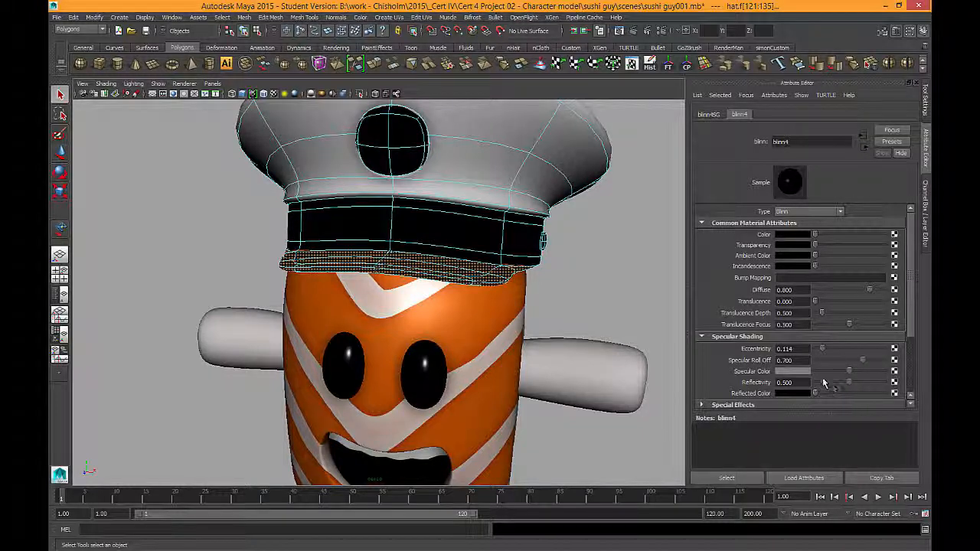
- Set the brim material's Specular Roll Off to 1.000 and its Specular Color to white, and clear the face selection
{"action": "left_click_drag", "start_coordinate": [863, 360], "coordinate": [921, 379]}
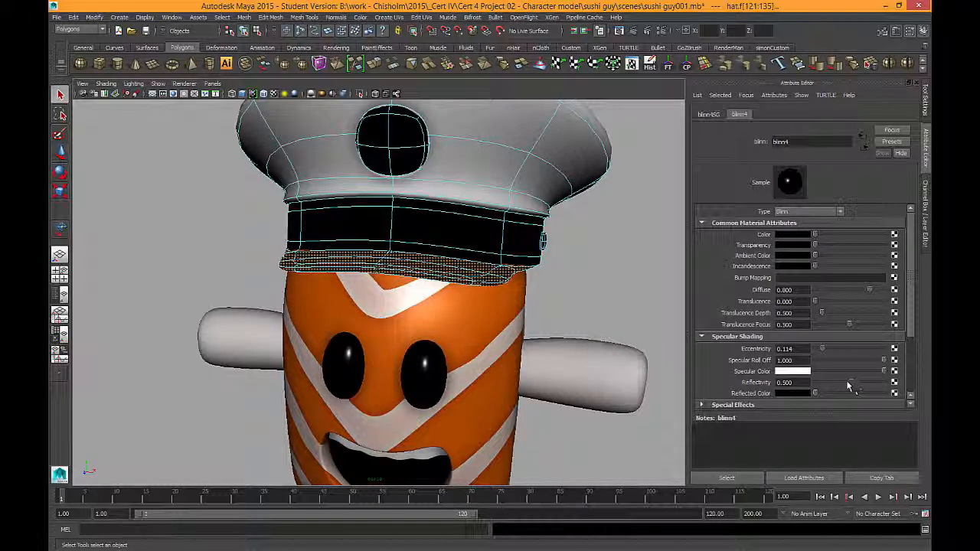
{"action": "left_click_drag", "start_coordinate": [829, 385], "coordinate": [822, 385]}
{"action": "mouse_move", "coordinate": [595, 277]}
{"action": "left_mouse_down", "text": "alt"}
{"action": "mouse_move", "coordinate": [570, 280]}
{"action": "mouse_move", "coordinate": [581, 288]}
{"action": "left_mouse_up", "text": "alt"}
{"action": "left_click", "coordinate": [582, 289]}
- Select the faces of the hat's round front badge and of the round buttons on both sides of the band
{"action": "right_click", "coordinate": [414, 264]}
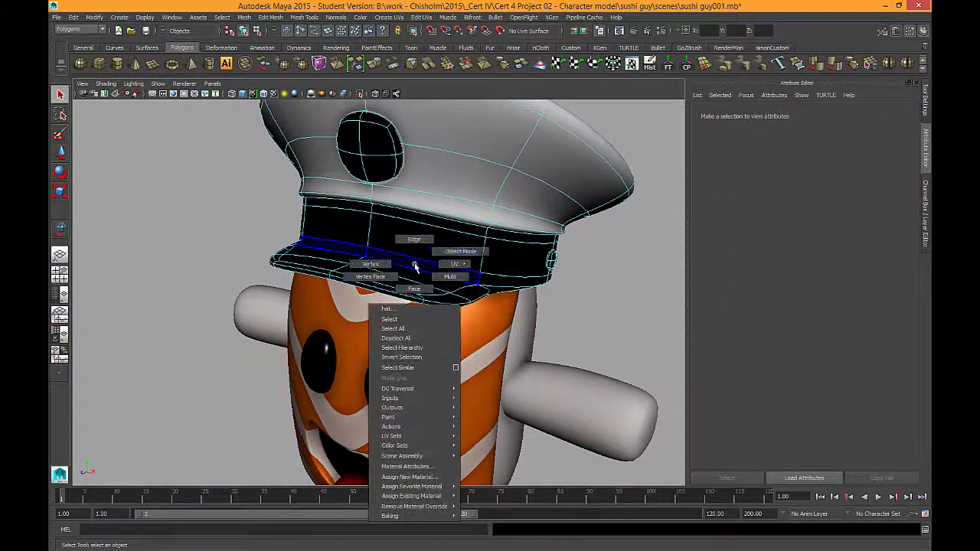
{"action": "left_click_drag", "start_coordinate": [437, 273], "coordinate": [353, 232], "text": "alt"}
{"action": "left_click", "coordinate": [511, 242]}
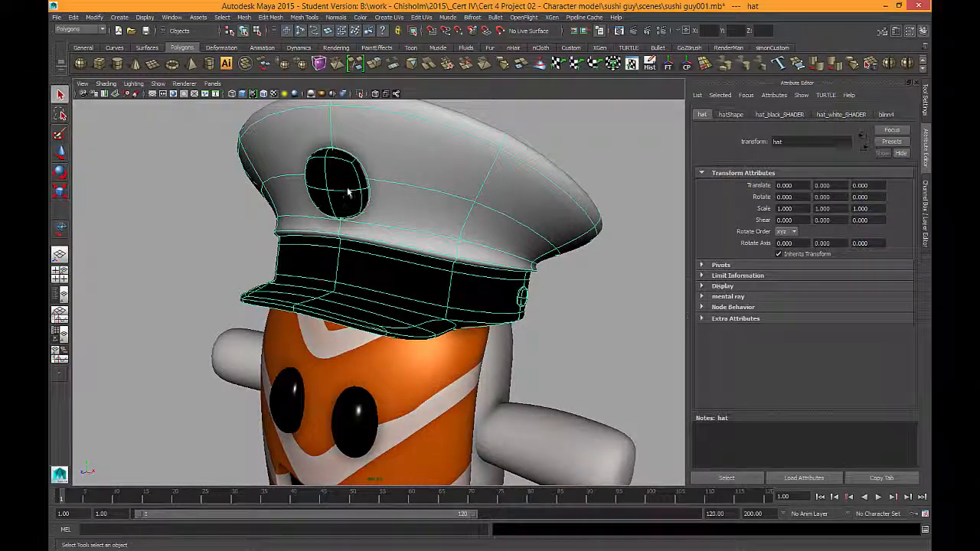
{"action": "right_click_drag", "start_coordinate": [342, 173], "coordinate": [340, 198]}
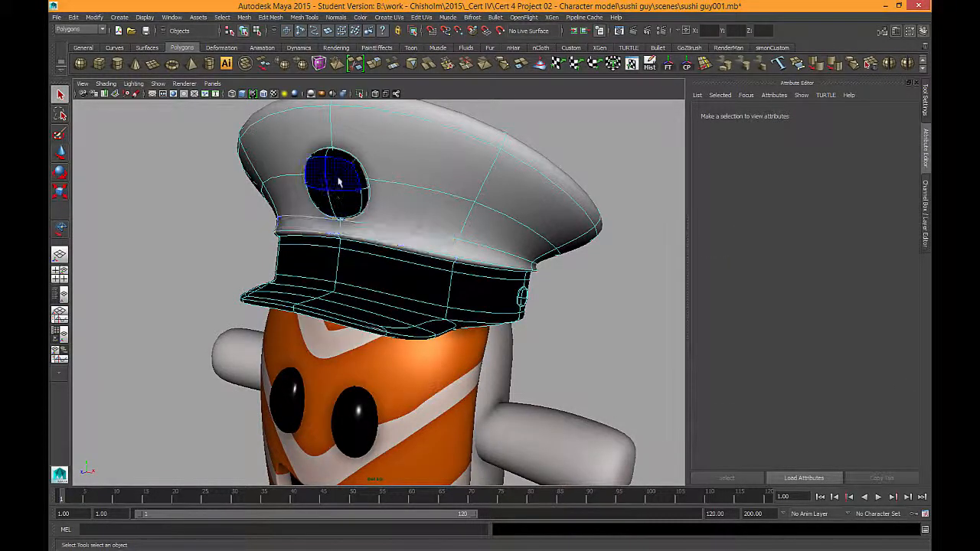
{"action": "left_click", "coordinate": [340, 181]}
{"action": "left_click_drag", "start_coordinate": [340, 182], "coordinate": [433, 281], "text": "alt"}
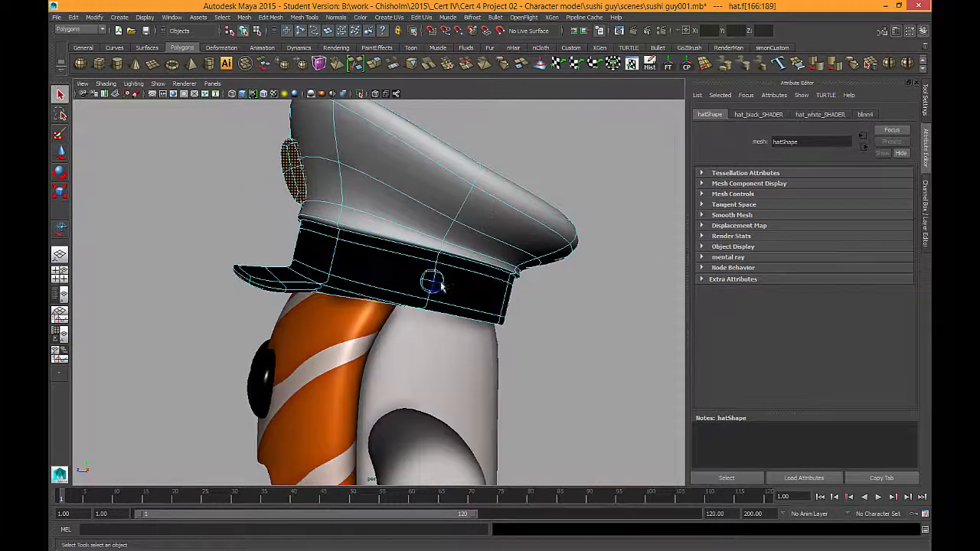
{"action": "left_click_drag", "start_coordinate": [180, 332], "coordinate": [320, 288], "text": "alt"}
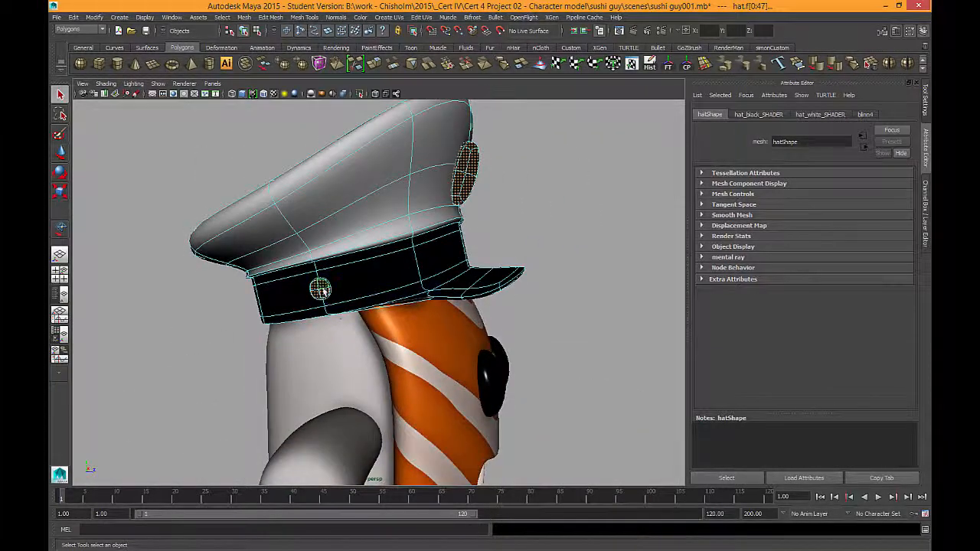
{"action": "double_click", "coordinate": [322, 290], "text": "shift"}
{"action": "left_click_drag", "start_coordinate": [572, 288], "coordinate": [444, 268], "text": "alt"}
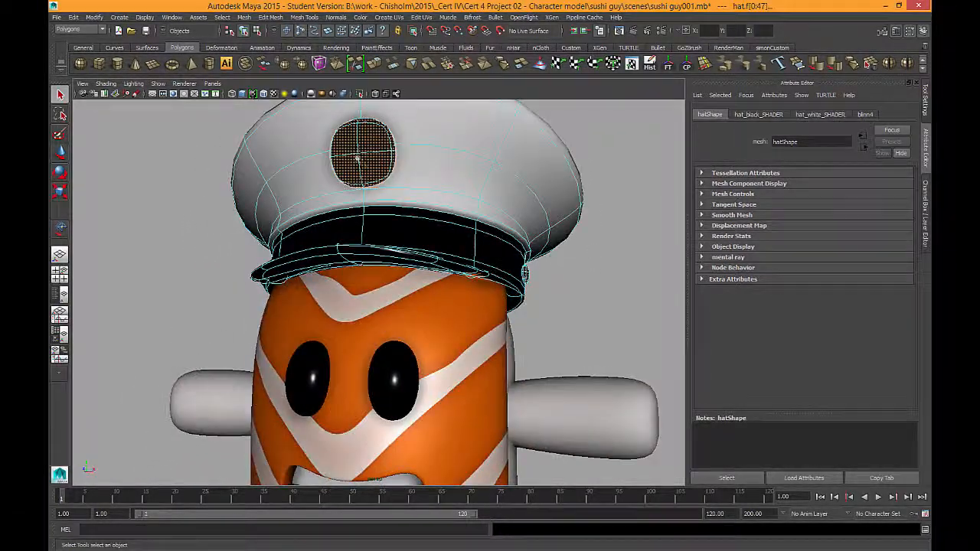
{"action": "left_click_drag", "start_coordinate": [594, 288], "coordinate": [565, 287], "text": "alt"}
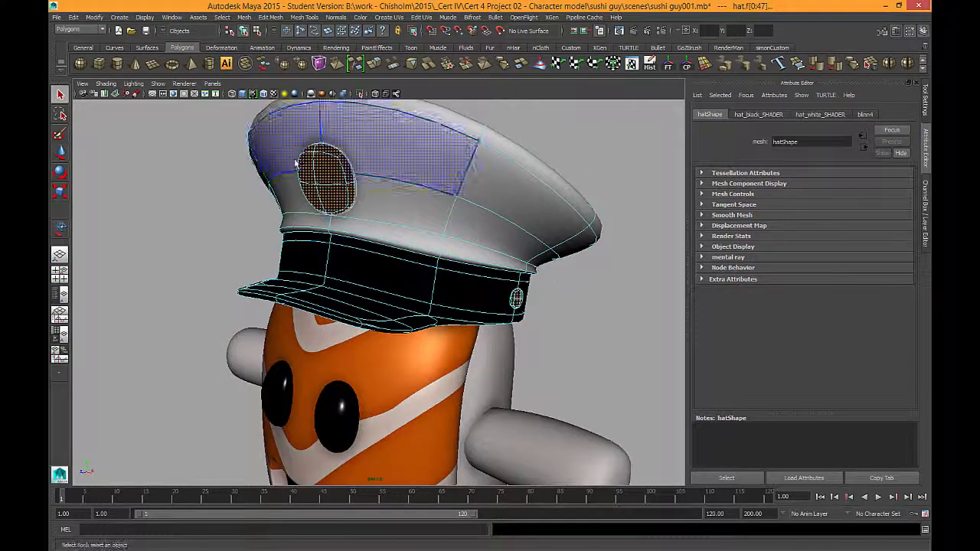
- Assign a new Lambert material to the selected badge and button faces and name it hat_badge_SHADER
{"action": "right_click", "coordinate": [329, 176]}
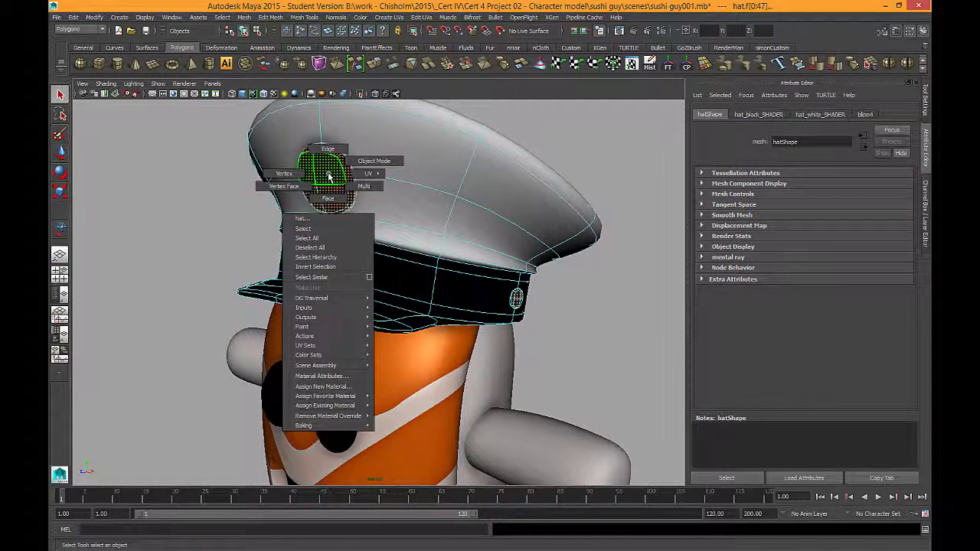
{"action": "mouse_move", "coordinate": [363, 399]}
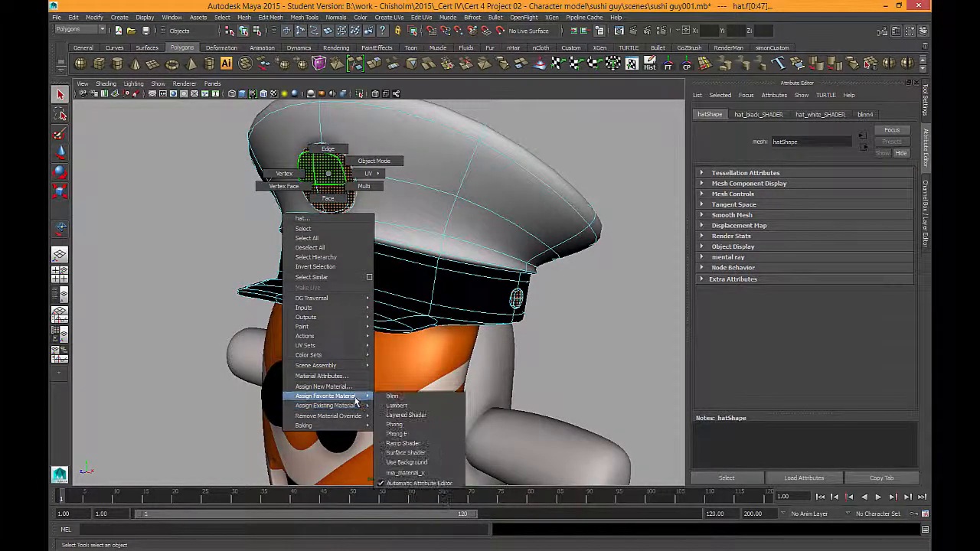
{"action": "left_click", "coordinate": [396, 405]}
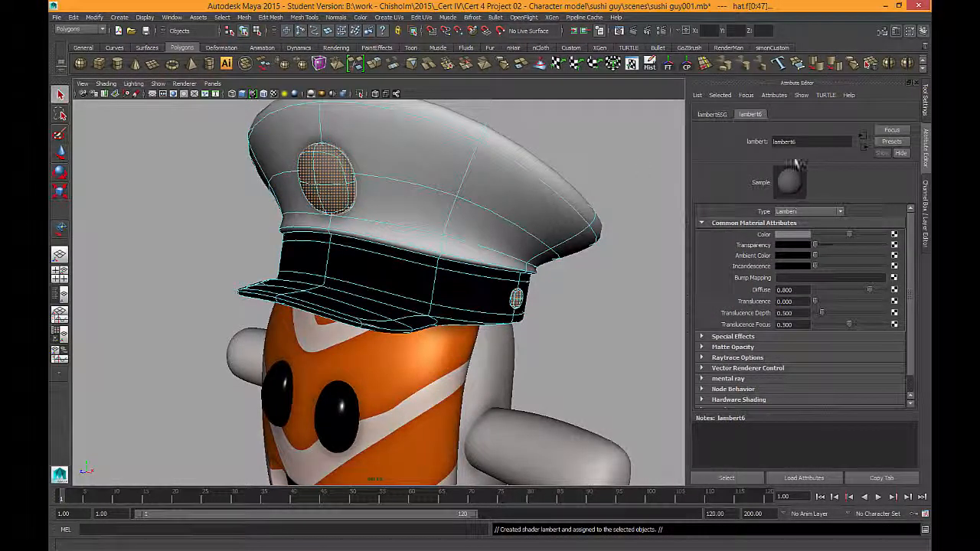
{"action": "double_click", "coordinate": [810, 142]}
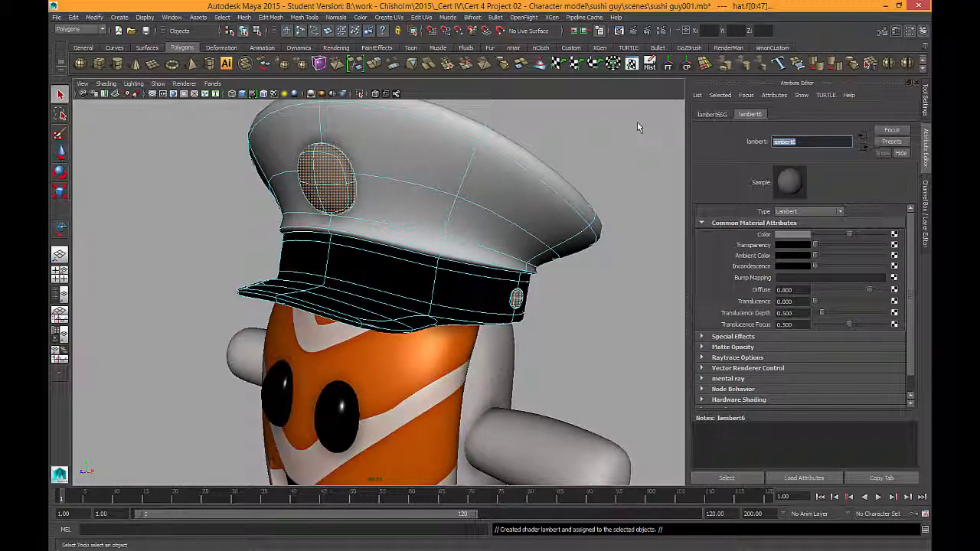
{"action": "type", "text": "hat_badge_SHADER"}
{"action": "key", "text": "Return"}
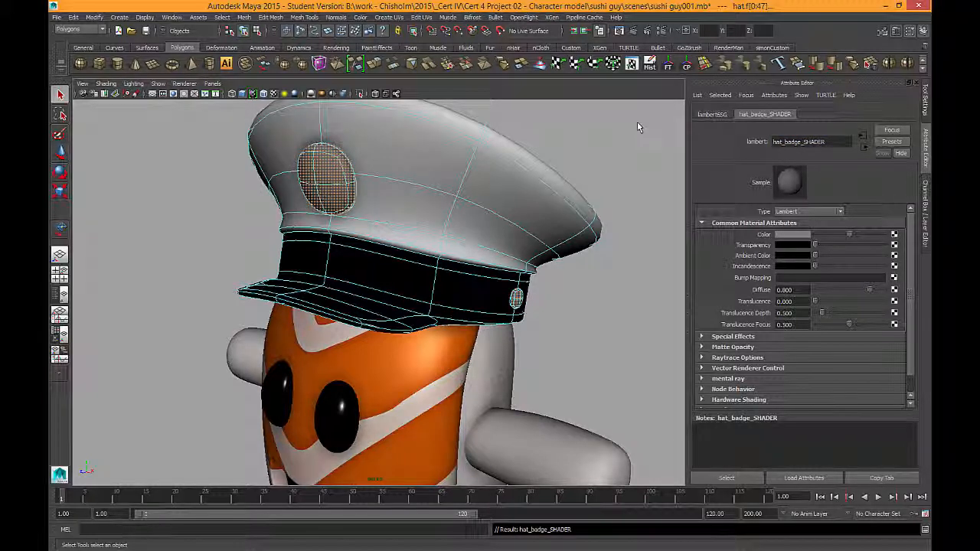
- Set the Color of hat_badge_SHADER to a bright gold with hue about 35.6, saturation 0.725 and value 1.000
{"action": "left_click", "coordinate": [784, 236]}
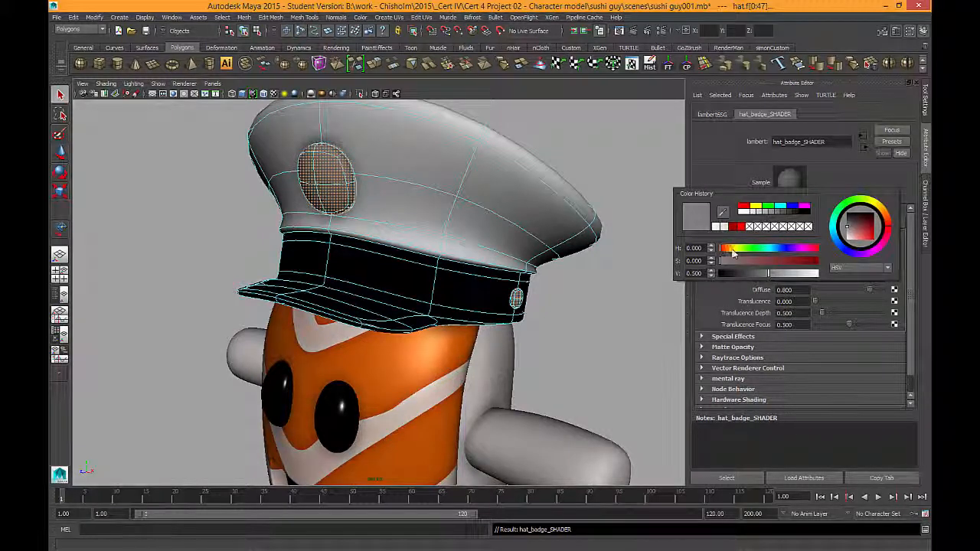
{"action": "left_click", "coordinate": [730, 249]}
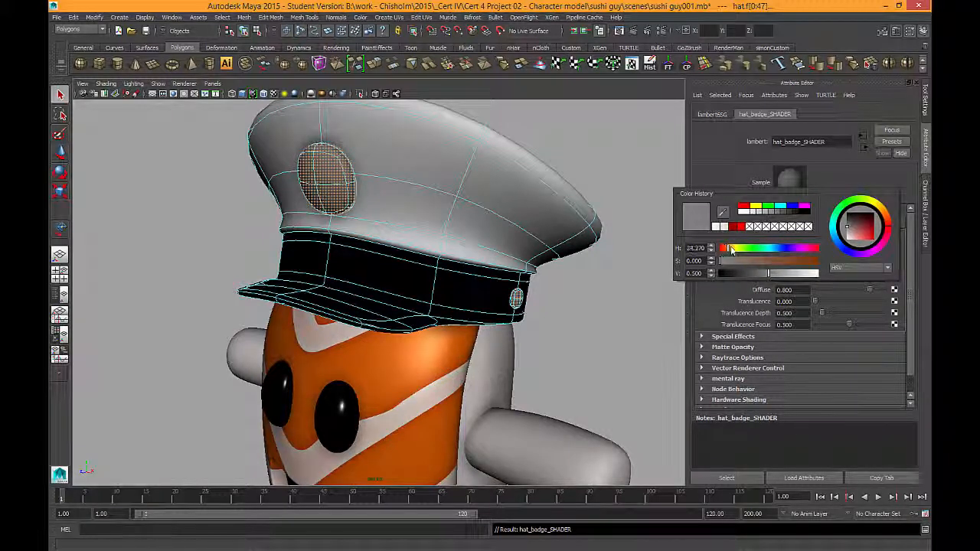
{"action": "left_click_drag", "start_coordinate": [731, 248], "coordinate": [731, 249]}
{"action": "left_click", "coordinate": [883, 208]}
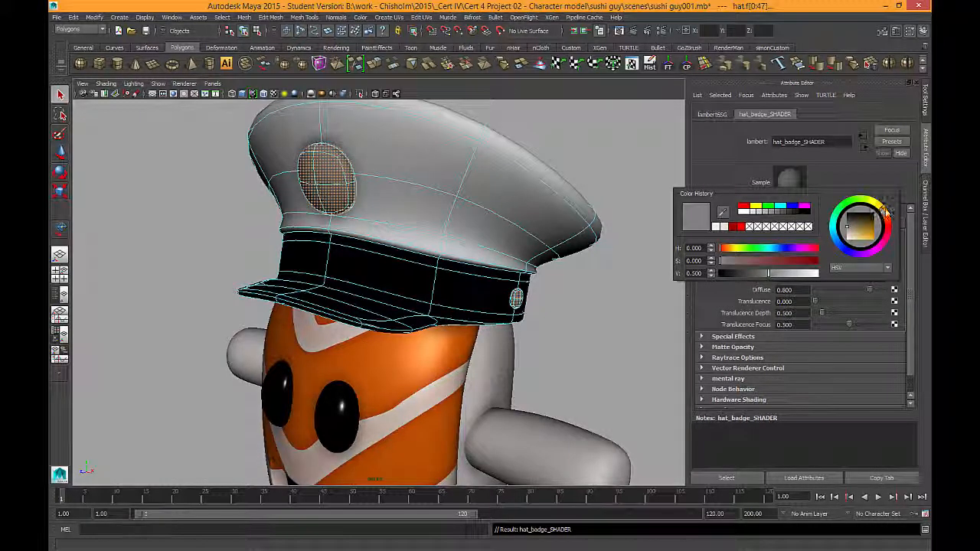
{"action": "left_click_drag", "start_coordinate": [886, 213], "coordinate": [886, 249]}
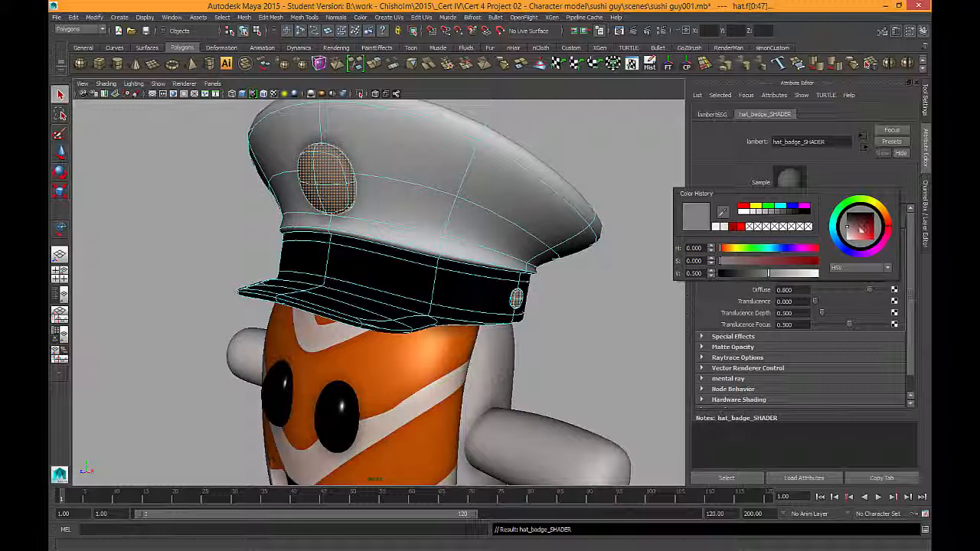
{"action": "left_click_drag", "start_coordinate": [863, 225], "coordinate": [890, 213]}
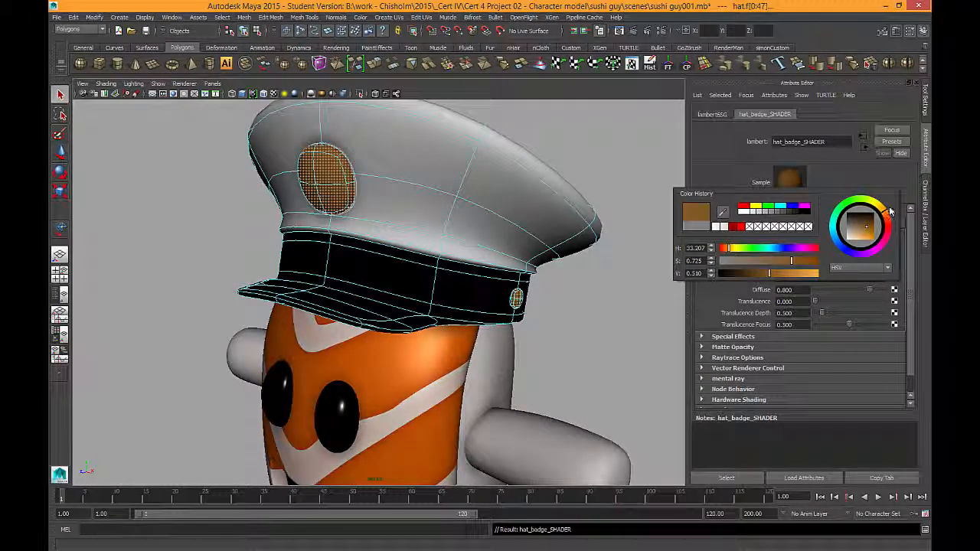
{"action": "left_click_drag", "start_coordinate": [769, 272], "coordinate": [834, 278]}
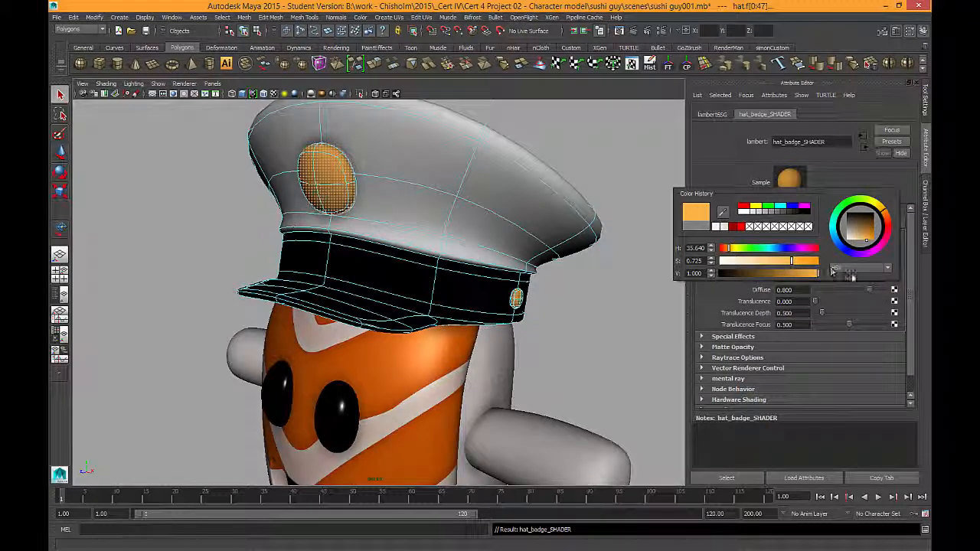
- Set the badge colour's saturation to 1.000 and return the hat from face editing to object mode
{"action": "left_click", "coordinate": [879, 243]}
{"action": "left_click", "coordinate": [878, 243]}
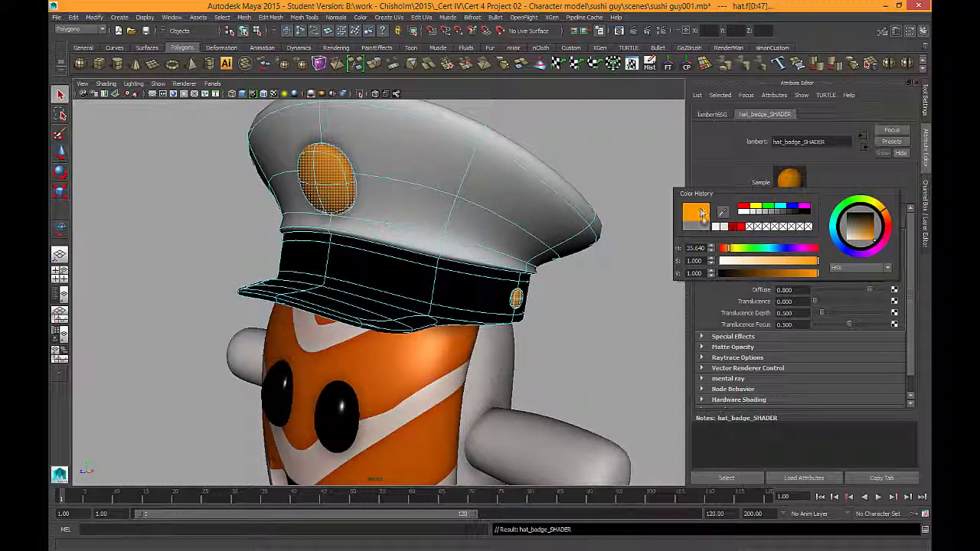
{"action": "left_click", "coordinate": [636, 284]}
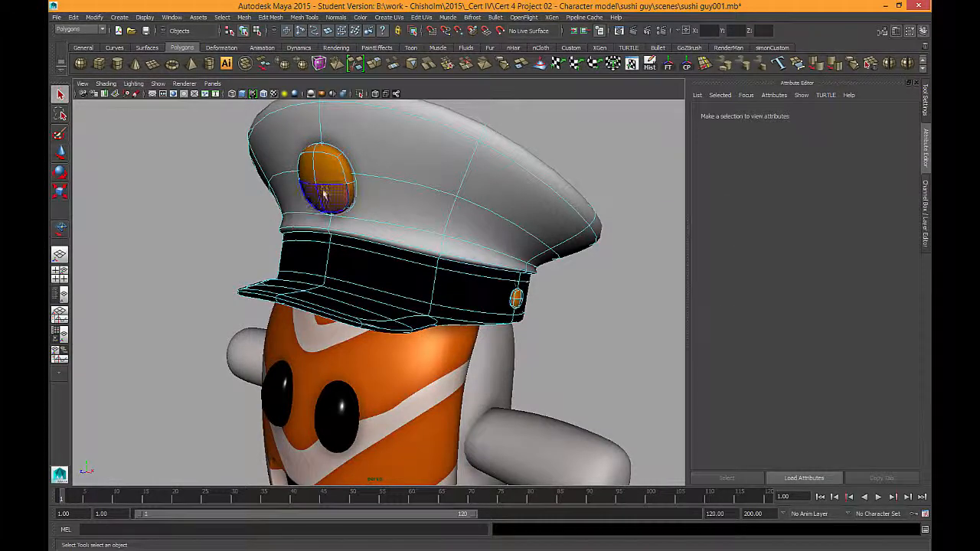
{"action": "right_click", "coordinate": [323, 190]}
{"action": "right_click_drag", "start_coordinate": [323, 190], "coordinate": [369, 176]}
- Examine the coloured hat, face and tongue on the whole character from the front and from the sides
{"action": "left_click_drag", "start_coordinate": [335, 253], "coordinate": [403, 225], "text": "alt"}
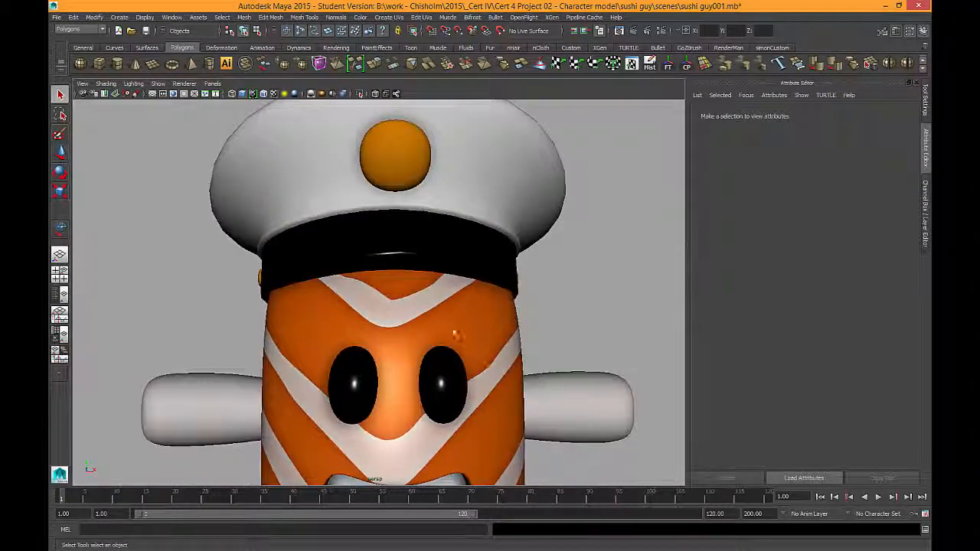
{"action": "scroll", "coordinate": [576, 370], "scroll_direction": "down", "scroll_amount": 5}
{"action": "left_click_drag", "start_coordinate": [577, 371], "coordinate": [475, 295], "text": "alt"}
{"action": "middle_click_drag", "start_coordinate": [471, 361], "coordinate": [477, 317], "text": "alt"}
{"action": "mouse_move", "coordinate": [356, 317]}
{"action": "left_mouse_down", "text": "alt"}
{"action": "mouse_move", "coordinate": [437, 317]}
{"action": "mouse_move", "coordinate": [373, 325]}
{"action": "left_mouse_up", "text": "alt"}
{"action": "right_click_drag", "start_coordinate": [397, 290], "coordinate": [409, 323], "text": "alt"}
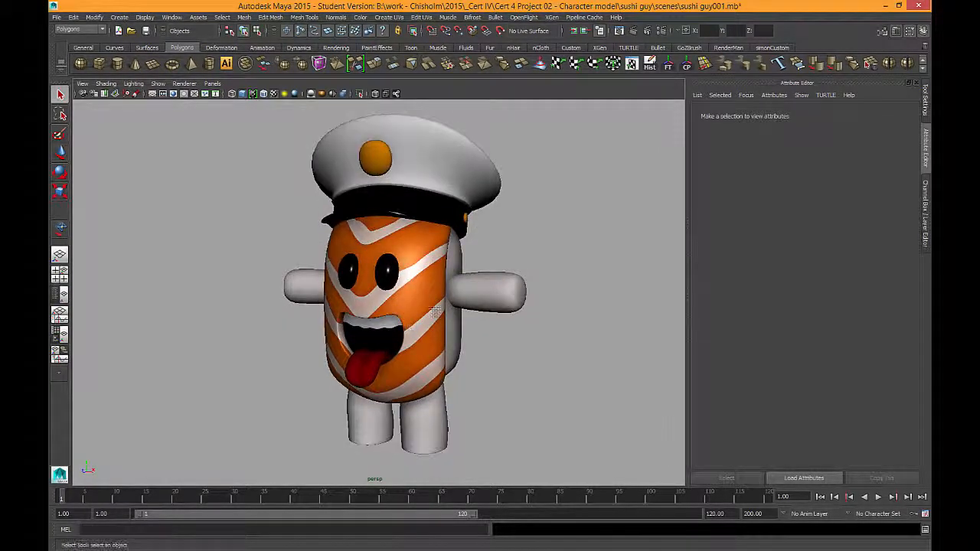
{"action": "middle_click_drag", "start_coordinate": [373, 301], "coordinate": [351, 306], "text": "alt"}
{"action": "left_click_drag", "start_coordinate": [351, 306], "coordinate": [401, 382], "text": "alt"}
{"action": "left_click", "coordinate": [343, 371]}
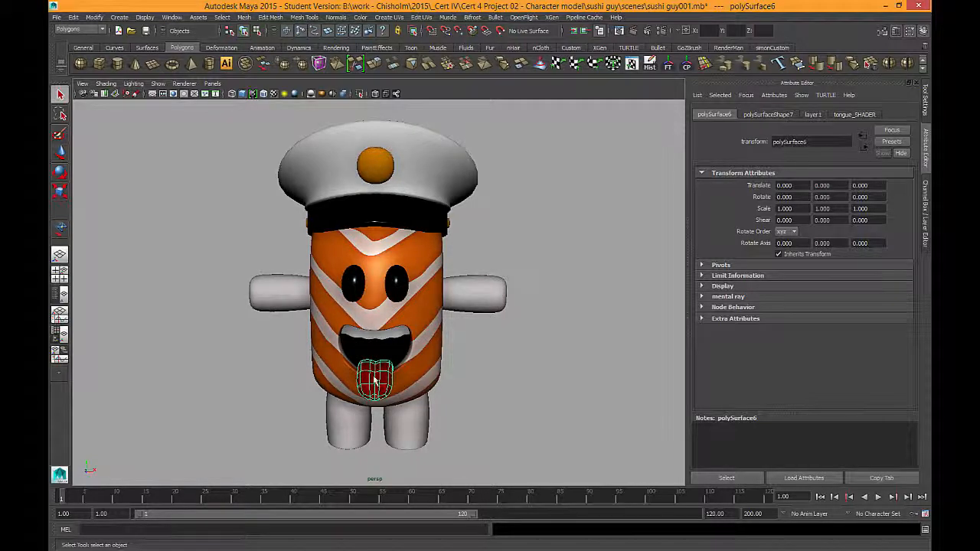
{"action": "left_click_drag", "start_coordinate": [374, 380], "coordinate": [503, 339], "text": "alt"}
{"action": "left_click", "coordinate": [503, 340]}
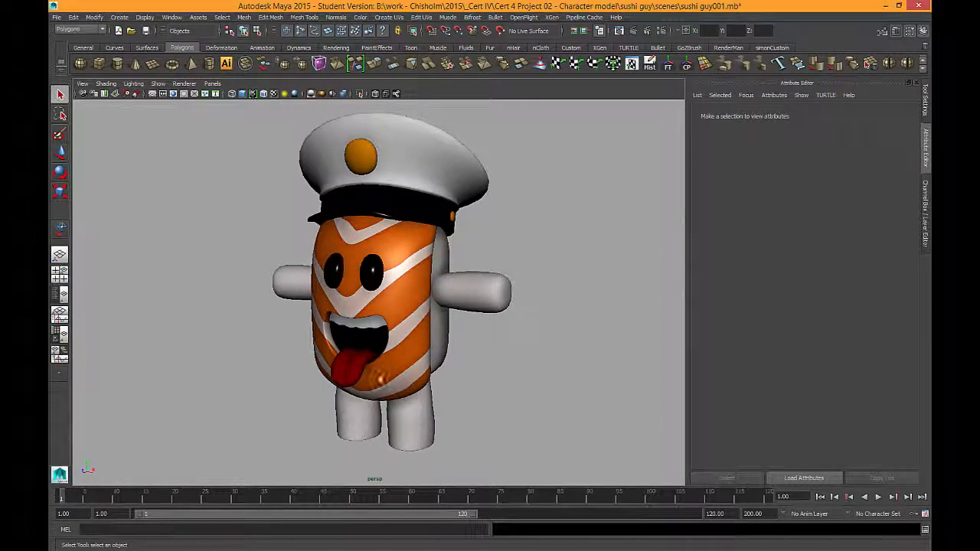
{"action": "mouse_move", "coordinate": [312, 352]}
{"action": "left_mouse_down", "text": "alt"}
{"action": "mouse_move", "coordinate": [368, 354]}
{"action": "mouse_move", "coordinate": [317, 363]}
{"action": "left_mouse_up", "text": "alt"}
- Move the pointed vertex at the tongue's tip slightly upward to round the tip, and return to object mode
{"action": "left_click", "coordinate": [384, 373]}
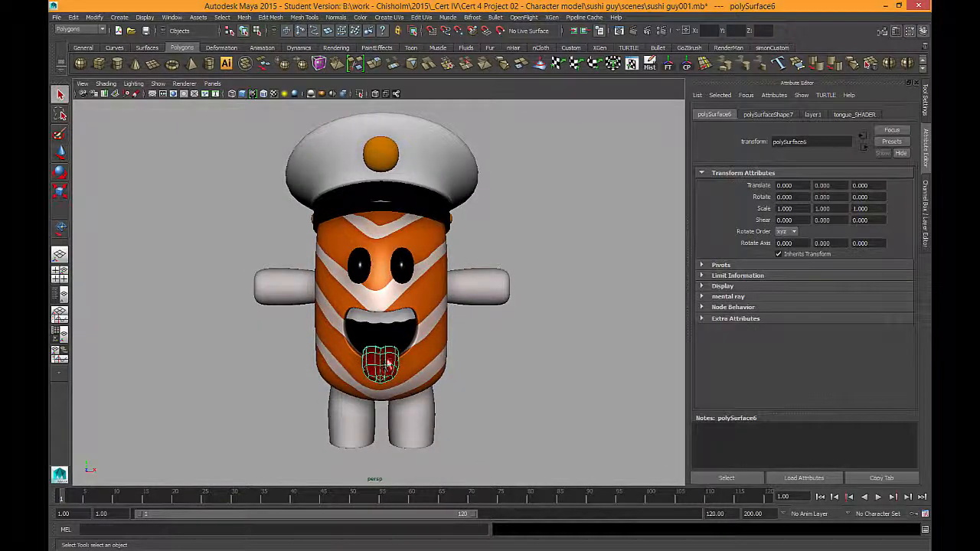
{"action": "key", "text": "f"}
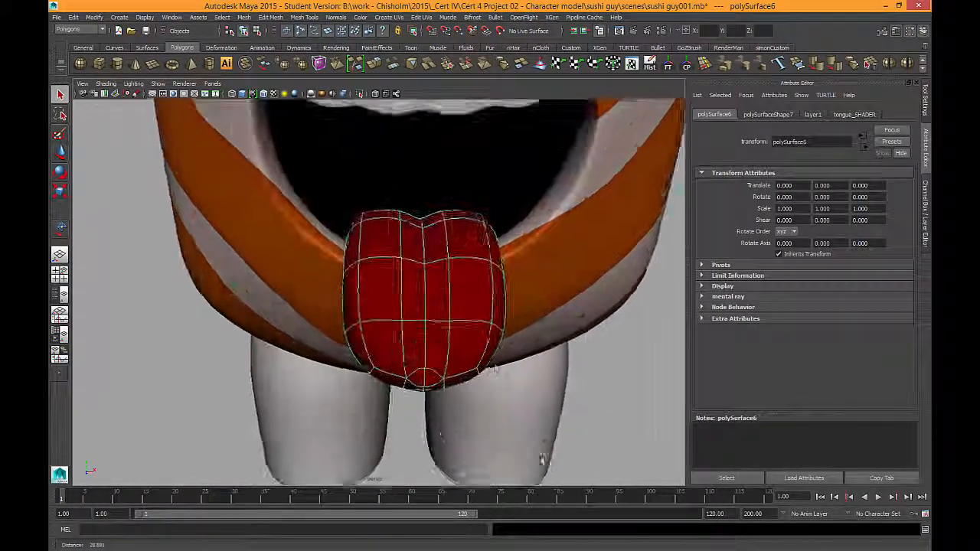
{"action": "left_click_drag", "start_coordinate": [450, 350], "coordinate": [450, 331], "text": "alt"}
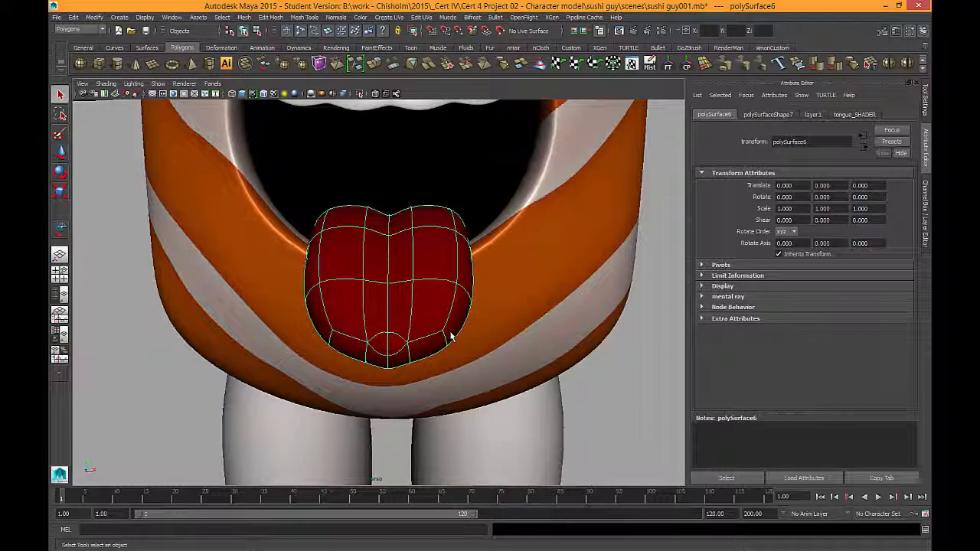
{"action": "right_click_drag", "start_coordinate": [406, 327], "coordinate": [404, 265]}
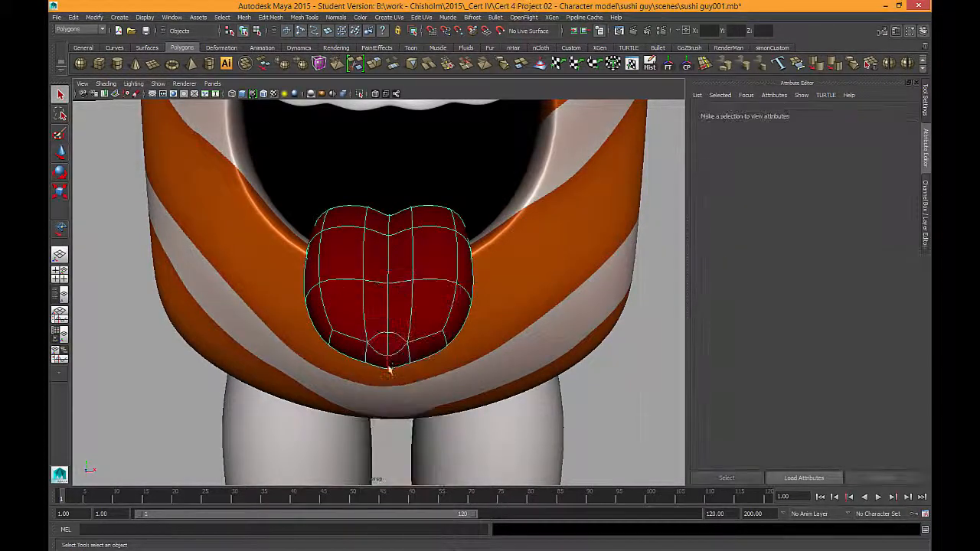
{"action": "scroll", "coordinate": [434, 326], "scroll_direction": "down", "scroll_amount": 3}
{"action": "left_click_drag", "start_coordinate": [427, 278], "coordinate": [378, 283], "text": "alt"}
{"action": "right_click_drag", "start_coordinate": [378, 282], "coordinate": [299, 280]}
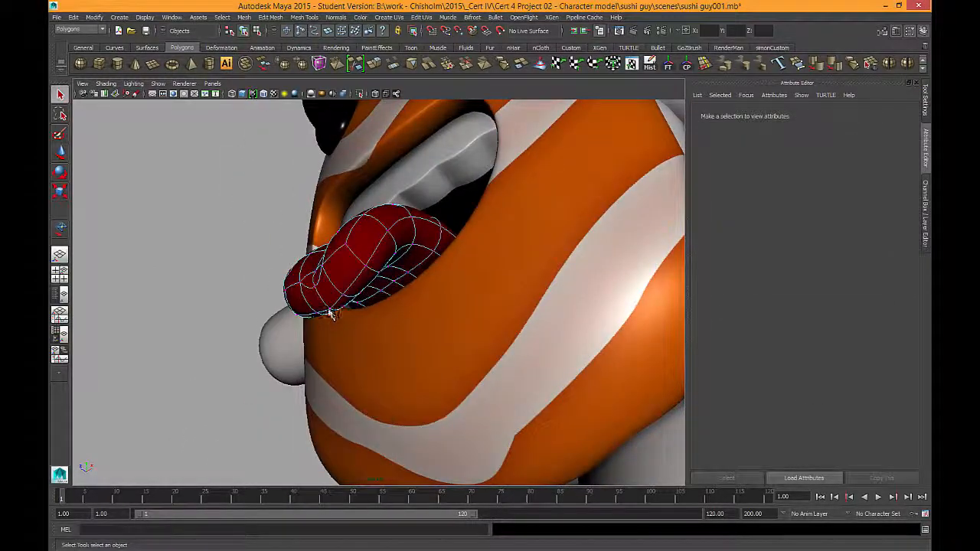
{"action": "left_click", "coordinate": [332, 316]}
{"action": "key", "text": "w"}
{"action": "left_click_drag", "start_coordinate": [350, 389], "coordinate": [376, 340], "text": "alt"}
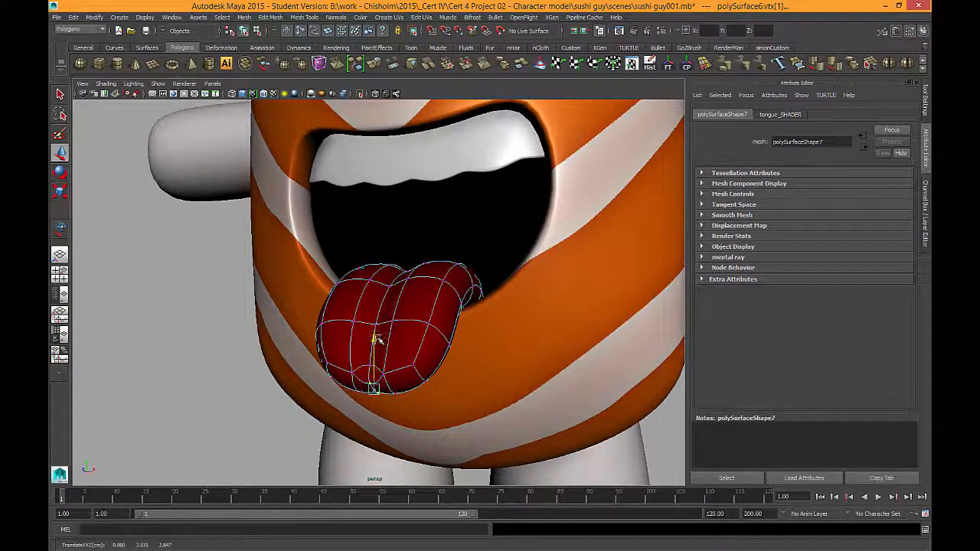
{"action": "left_click", "coordinate": [241, 405]}
{"action": "right_click_drag", "start_coordinate": [381, 291], "coordinate": [429, 281]}
- Examine the reshaped tongue up close, from below and from a distance against the mouth
{"action": "right_click_drag", "start_coordinate": [544, 396], "coordinate": [415, 372], "text": "alt"}
{"action": "left_click_drag", "start_coordinate": [415, 372], "coordinate": [367, 354], "text": "alt"}
{"action": "right_click_drag", "start_coordinate": [375, 358], "coordinate": [528, 426], "text": "alt"}
{"action": "left_click", "coordinate": [396, 371]}
{"action": "left_click_drag", "start_coordinate": [396, 372], "coordinate": [360, 301], "text": "alt"}
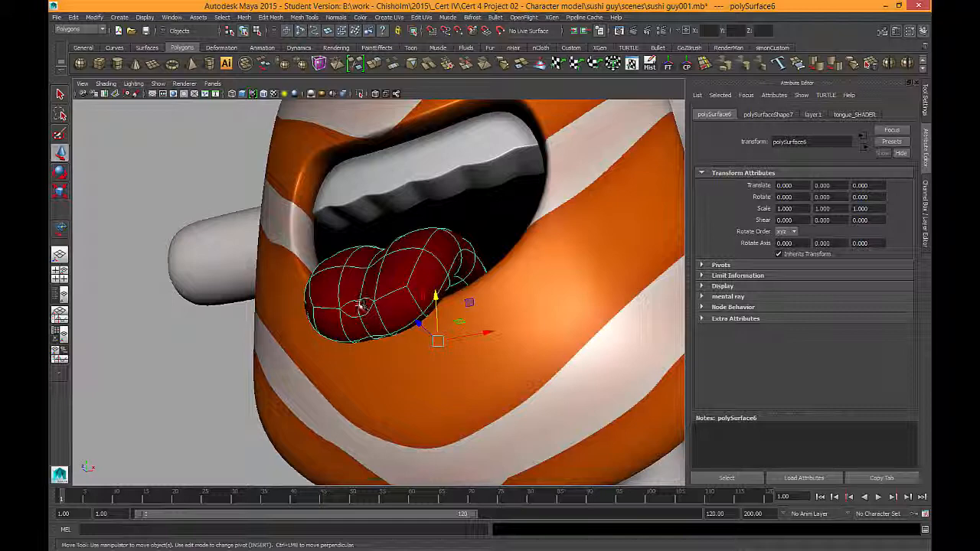
{"action": "right_click_drag", "start_coordinate": [374, 362], "coordinate": [283, 294], "text": "alt"}
{"action": "left_click", "coordinate": [283, 306]}
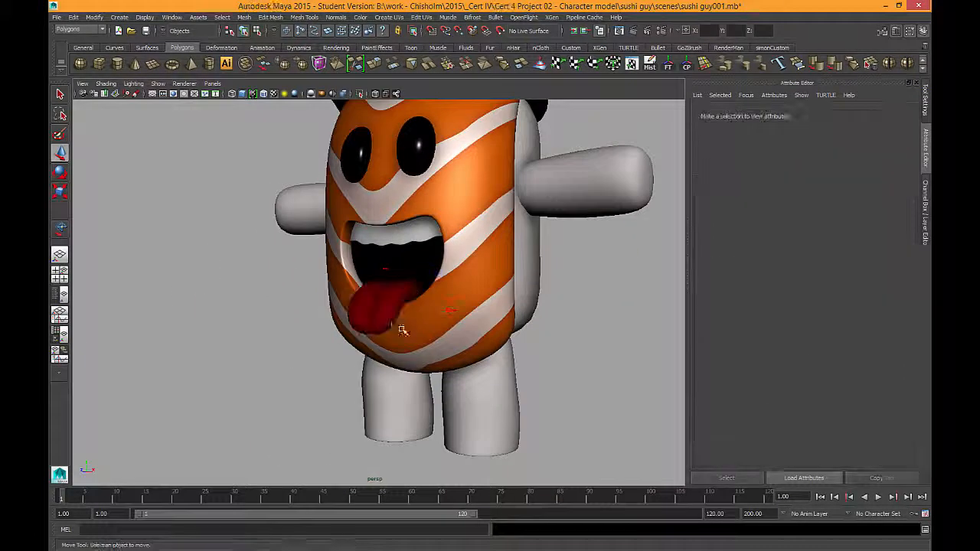
{"action": "mouse_move", "coordinate": [400, 328]}
{"action": "left_mouse_down", "text": "alt"}
{"action": "mouse_move", "coordinate": [496, 329]}
{"action": "mouse_move", "coordinate": [372, 468]}
{"action": "mouse_move", "coordinate": [367, 444]}
{"action": "mouse_move", "coordinate": [408, 340]}
{"action": "left_mouse_up", "text": "alt"}
- Select the tongue and connect a mental ray mib_amb_occlusion texture to the Color of tongue_SHADER
{"action": "left_click", "coordinate": [408, 340]}
{"action": "key", "text": "q"}
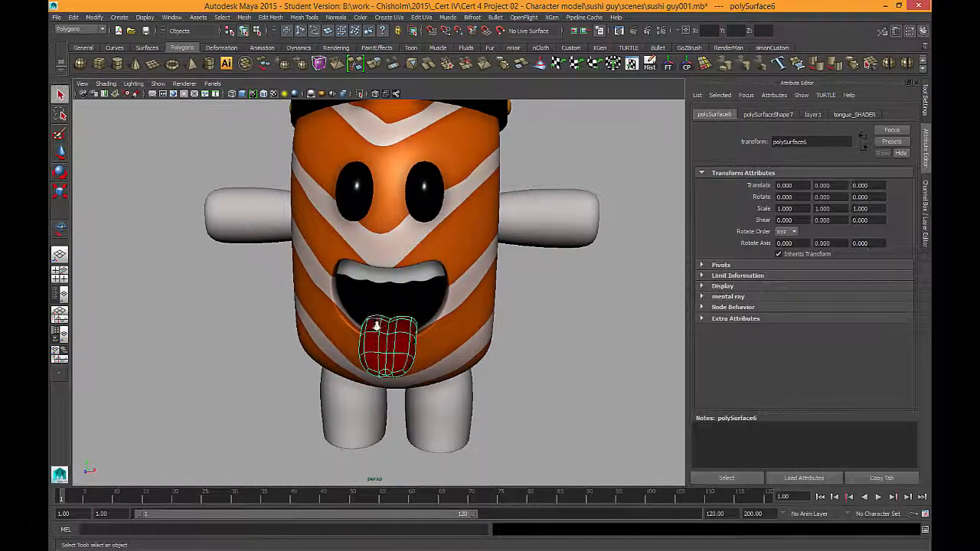
{"action": "right_click_drag", "start_coordinate": [408, 340], "coordinate": [441, 367], "text": "alt"}
{"action": "middle_click_drag", "start_coordinate": [441, 368], "coordinate": [394, 336], "text": "alt"}
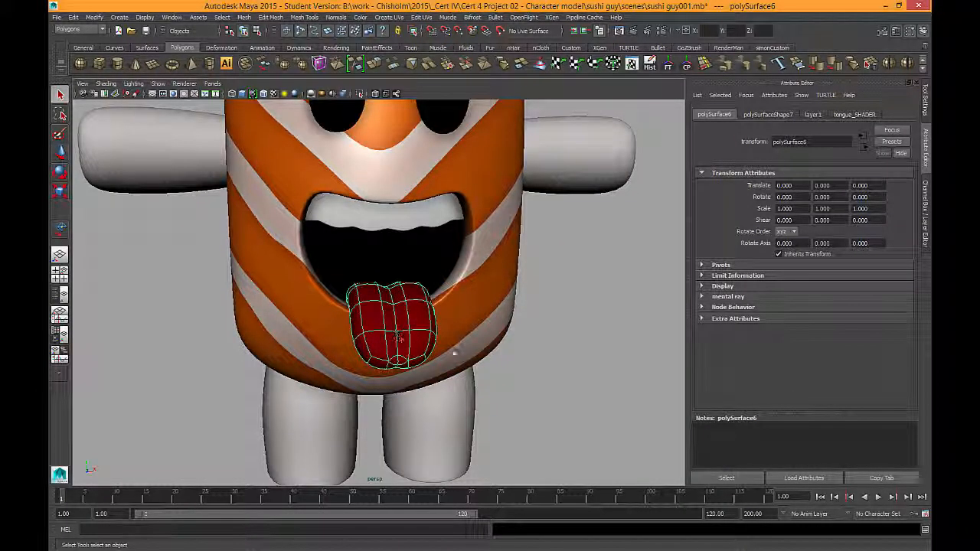
{"action": "left_click_drag", "start_coordinate": [398, 337], "coordinate": [368, 337], "text": "alt"}
{"action": "left_click", "coordinate": [855, 114]}
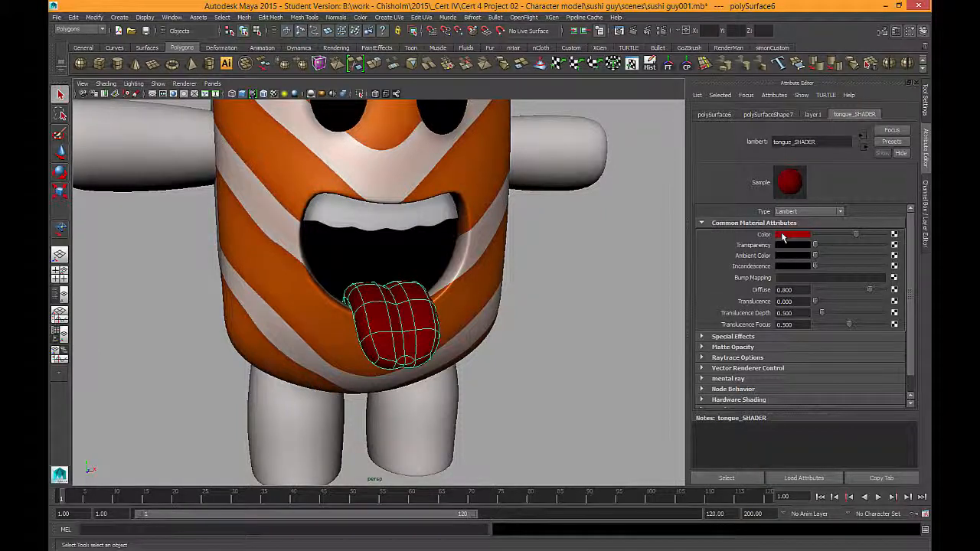
{"action": "left_click", "coordinate": [781, 235]}
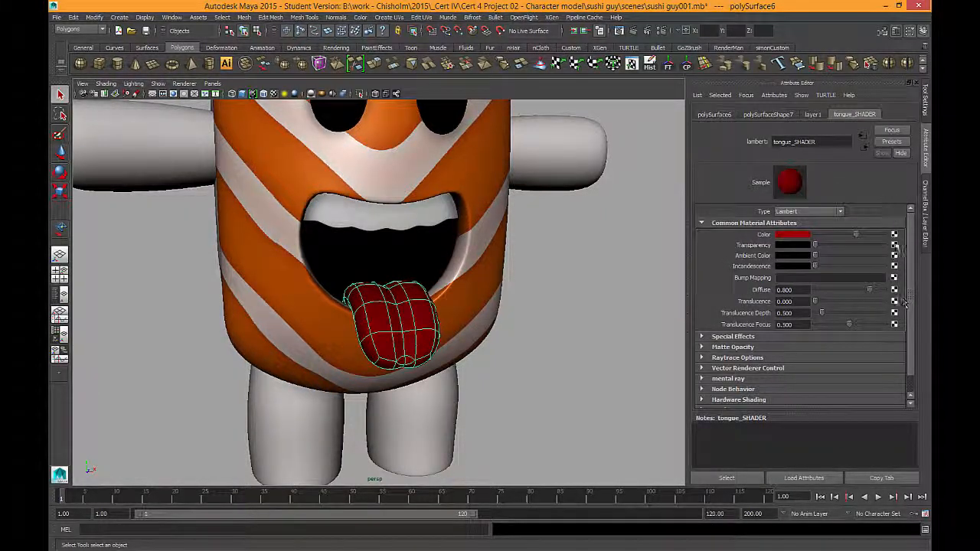
{"action": "left_click", "coordinate": [893, 235]}
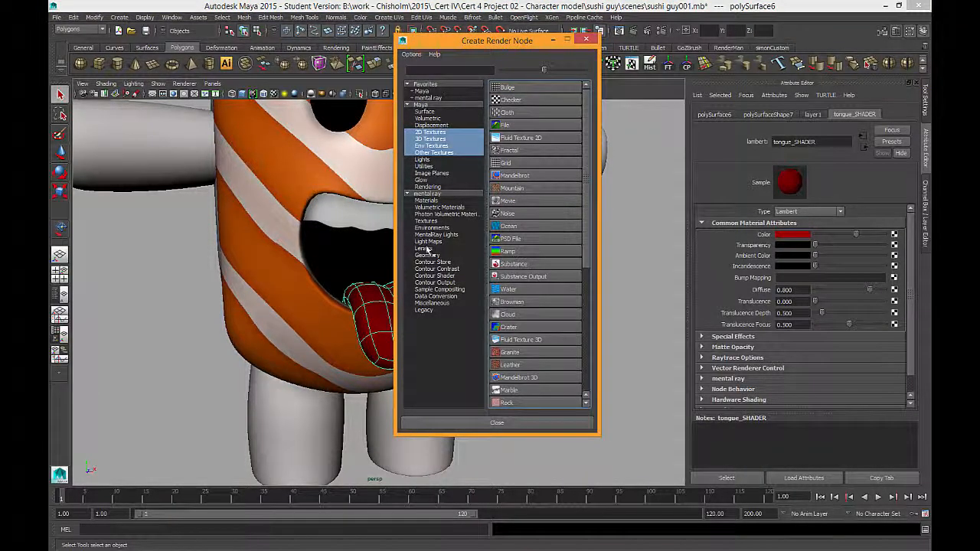
{"action": "left_click", "coordinate": [426, 220]}
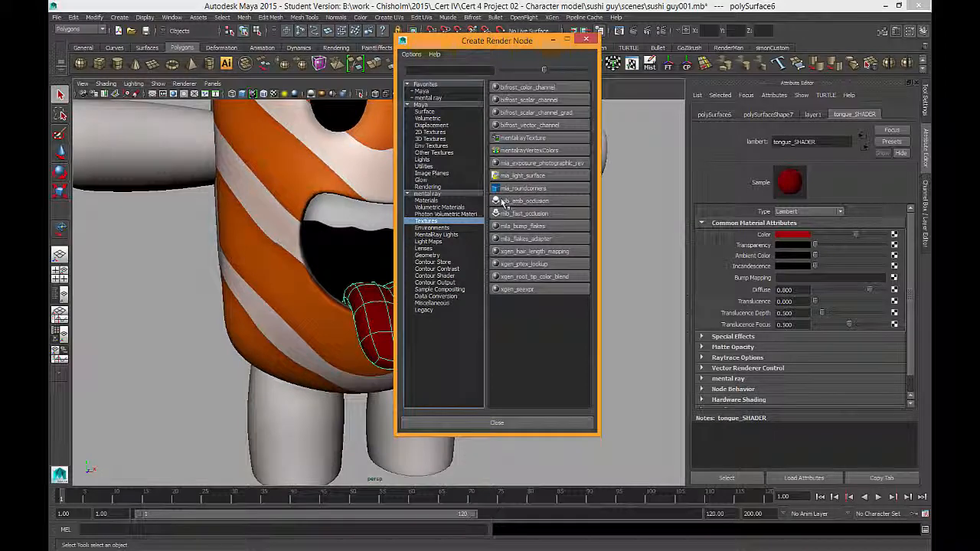
{"action": "left_click", "coordinate": [525, 200]}
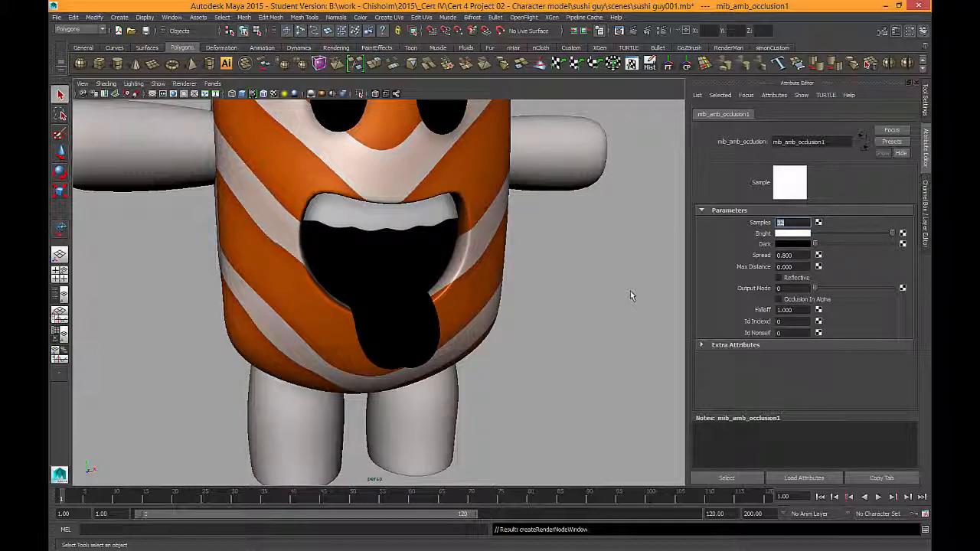
- Set the occlusion texture's Bright colour to the tongue's dark red and its Max Distance to 1.000
{"action": "left_click", "coordinate": [788, 234]}
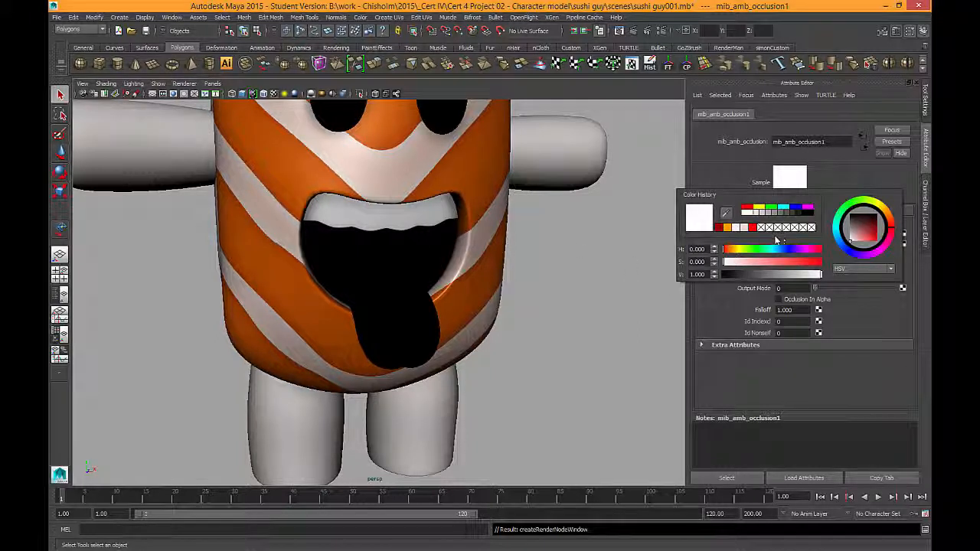
{"action": "left_click", "coordinate": [719, 228]}
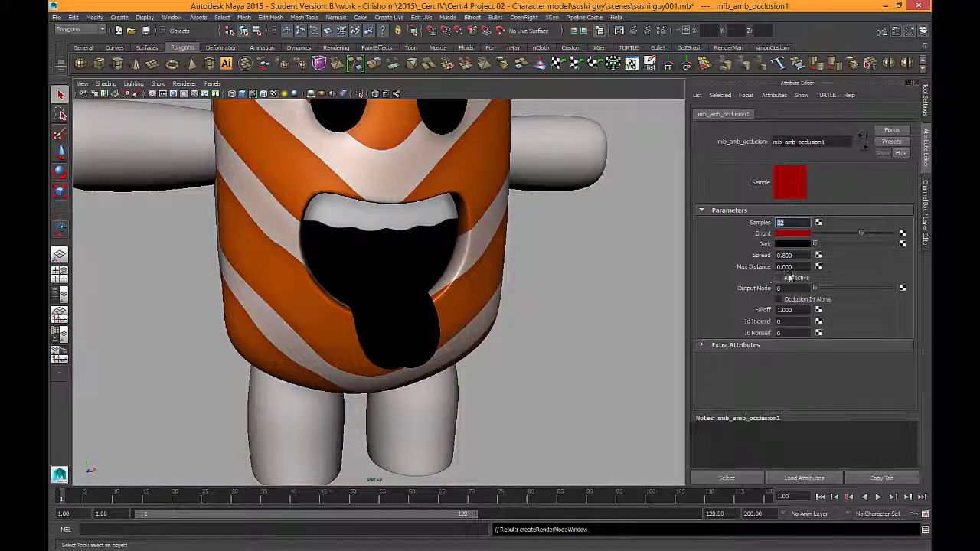
{"action": "left_click", "coordinate": [786, 266]}
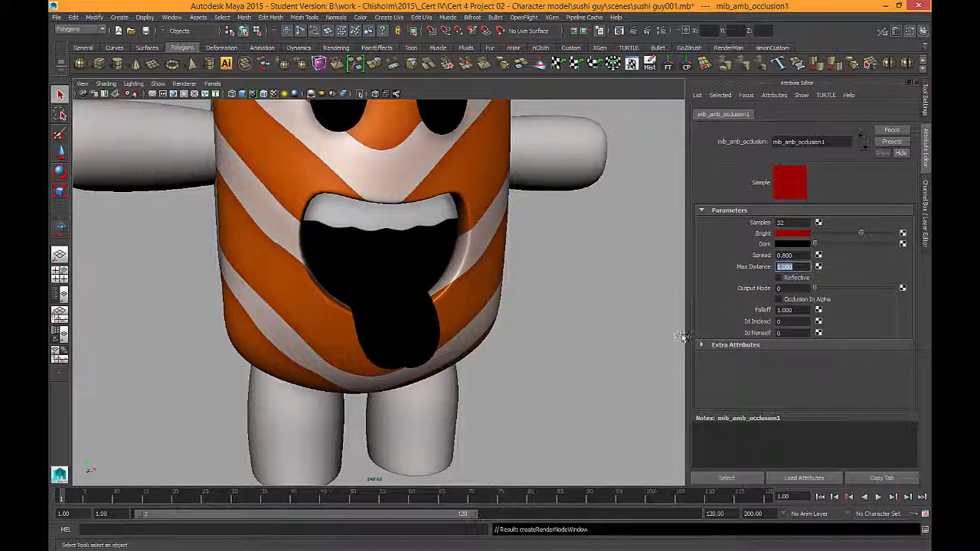
- Switch the view to a legacy viewport renderer and examine how the tongue displays from the side and front
{"action": "right_click_drag", "start_coordinate": [514, 314], "coordinate": [431, 306], "text": "alt"}
{"action": "left_click_drag", "start_coordinate": [431, 306], "coordinate": [421, 343], "text": "alt"}
{"action": "middle_click_drag", "start_coordinate": [421, 342], "coordinate": [429, 352], "text": "alt"}
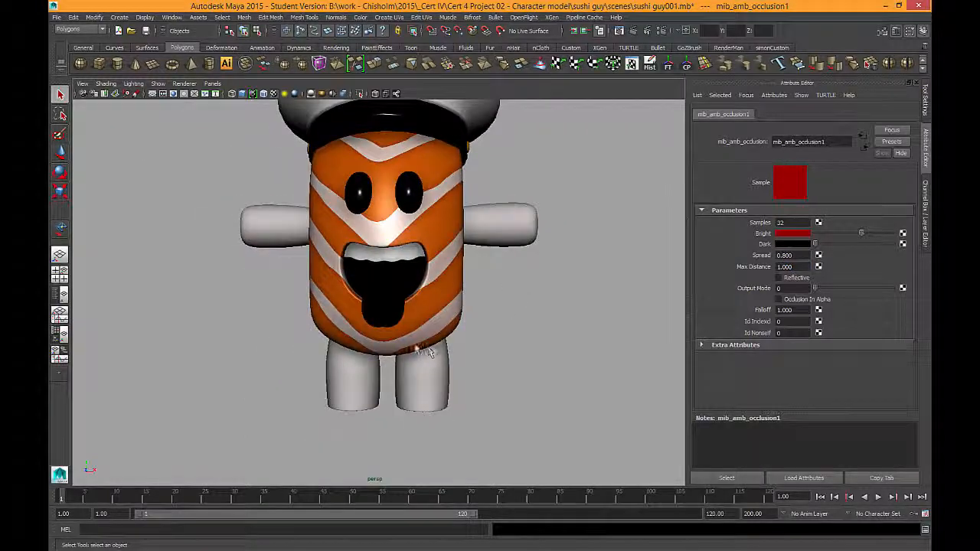
{"action": "left_click_drag", "start_coordinate": [378, 302], "coordinate": [437, 295], "text": "alt"}
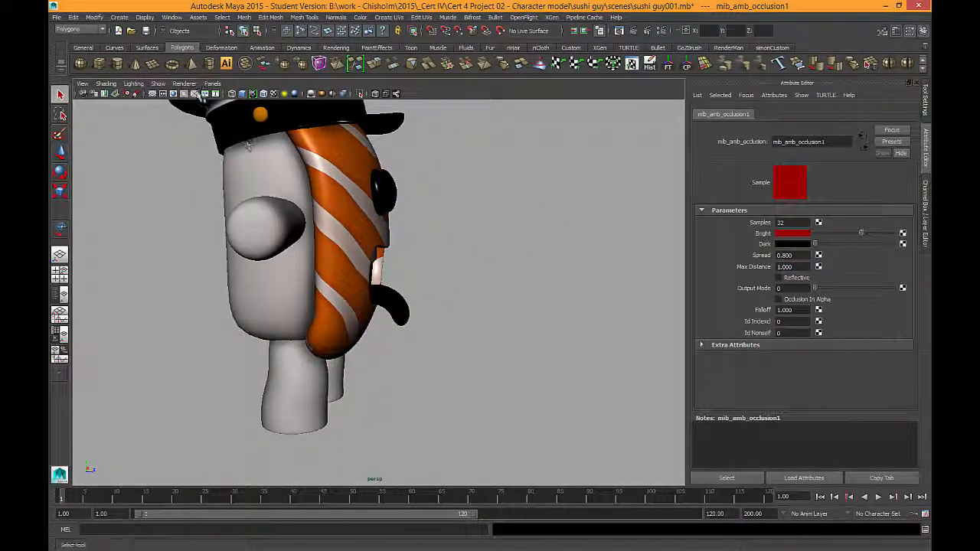
{"action": "left_click", "coordinate": [183, 83]}
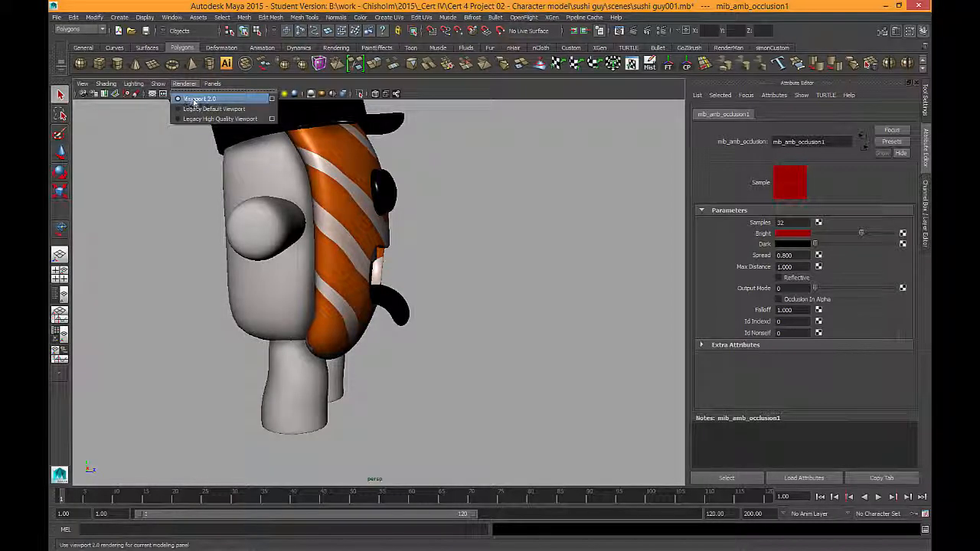
{"action": "left_click", "coordinate": [194, 99]}
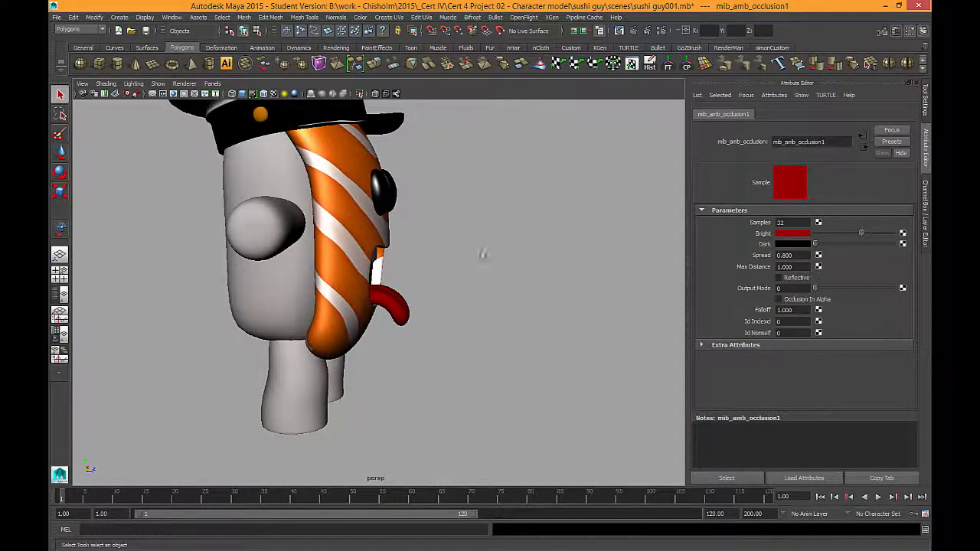
{"action": "left_click_drag", "start_coordinate": [483, 254], "coordinate": [391, 258], "text": "alt"}
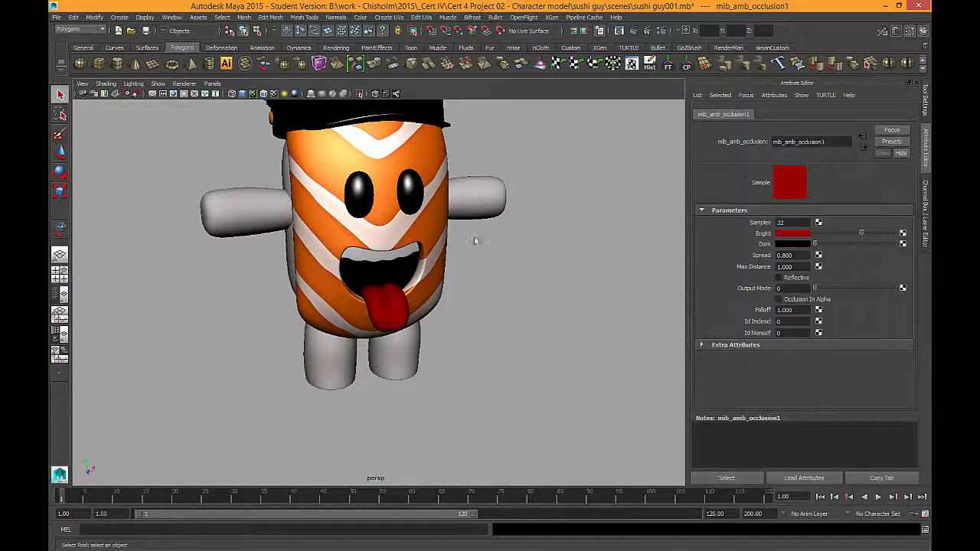
{"action": "left_click_drag", "start_coordinate": [474, 241], "coordinate": [539, 273], "text": "alt"}
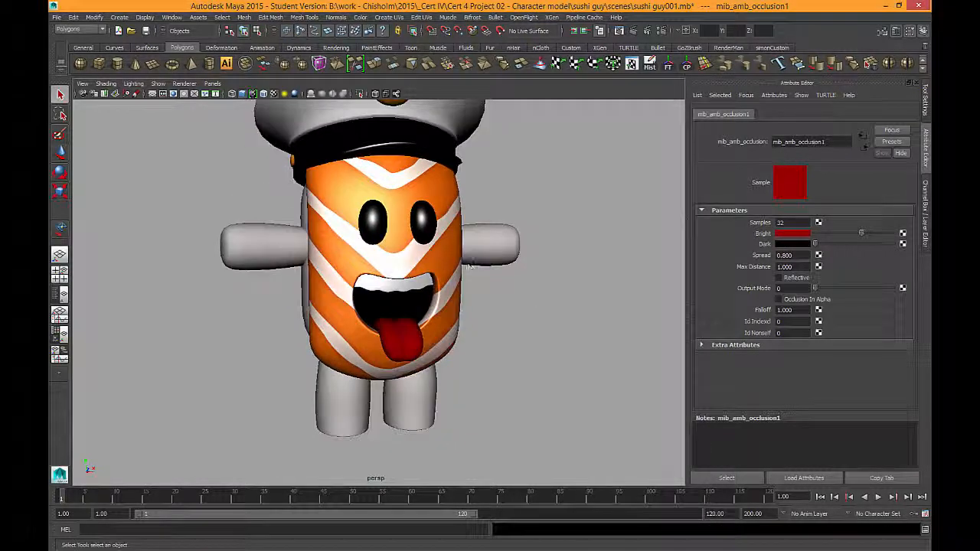
- Switch the view back to the Viewport 2.0 renderer
{"action": "left_click", "coordinate": [183, 84]}
{"action": "left_click", "coordinate": [195, 100]}
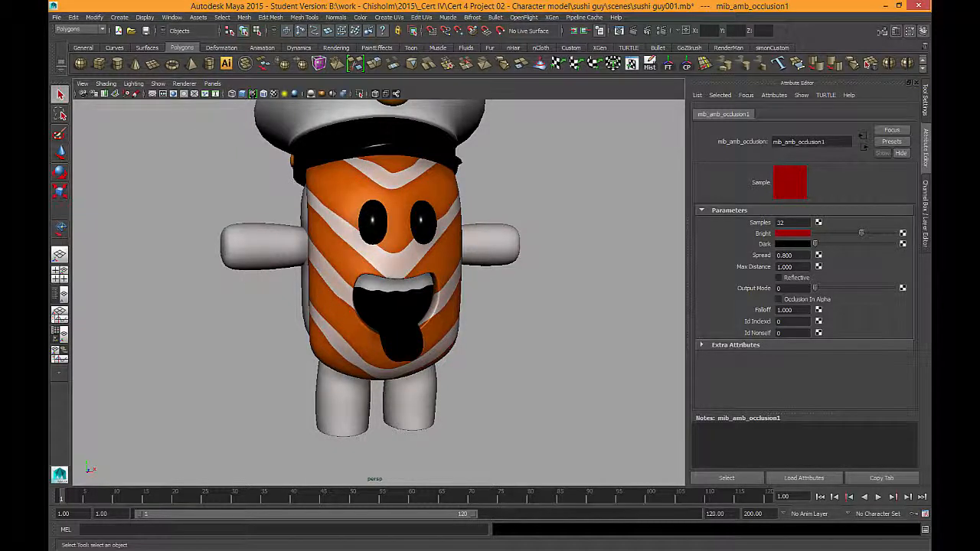
{"action": "left_click", "coordinate": [212, 83]}
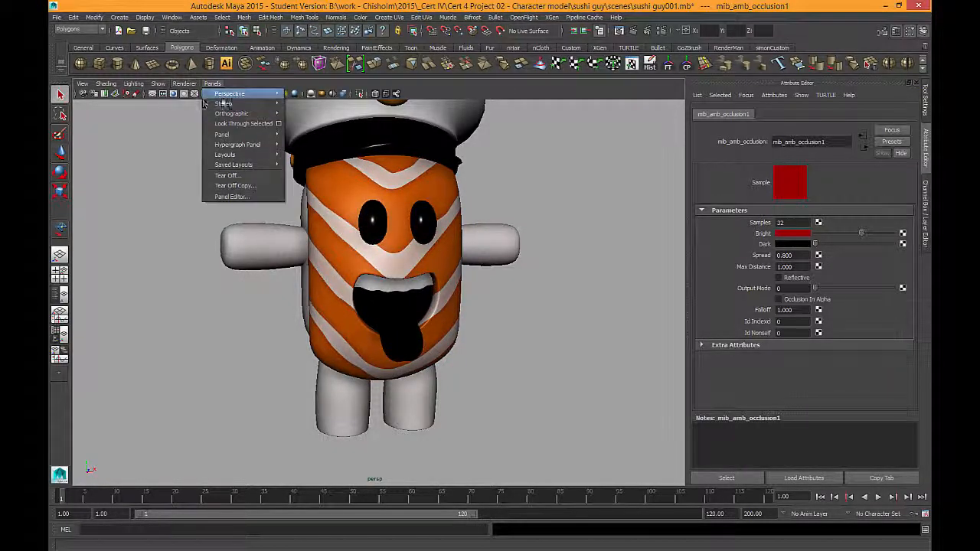
{"action": "left_click", "coordinate": [184, 83]}
{"action": "left_click", "coordinate": [565, 101]}
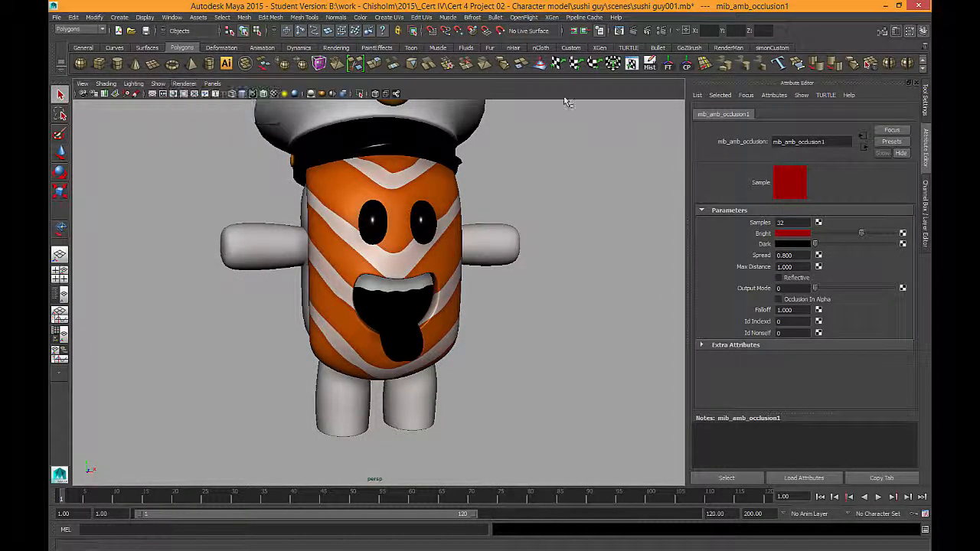
{"action": "right_click_drag", "start_coordinate": [580, 215], "coordinate": [518, 250], "text": "alt"}
{"action": "left_click_drag", "start_coordinate": [518, 250], "coordinate": [478, 295], "text": "alt"}
{"action": "right_click_drag", "start_coordinate": [470, 250], "coordinate": [647, 343], "text": "alt"}
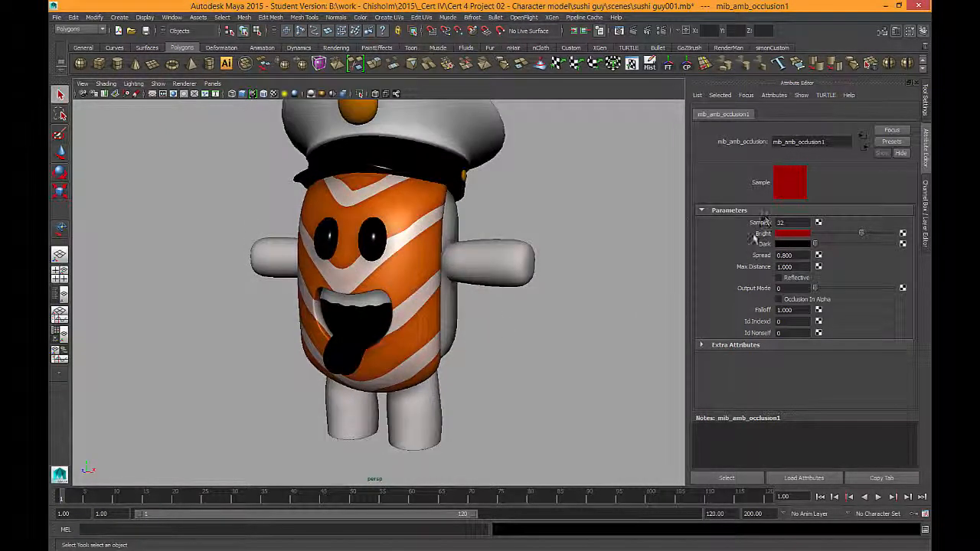
{"action": "middle_click_drag", "start_coordinate": [512, 279], "coordinate": [533, 266], "text": "alt"}
{"action": "right_click_drag", "start_coordinate": [534, 267], "coordinate": [588, 284], "text": "alt"}
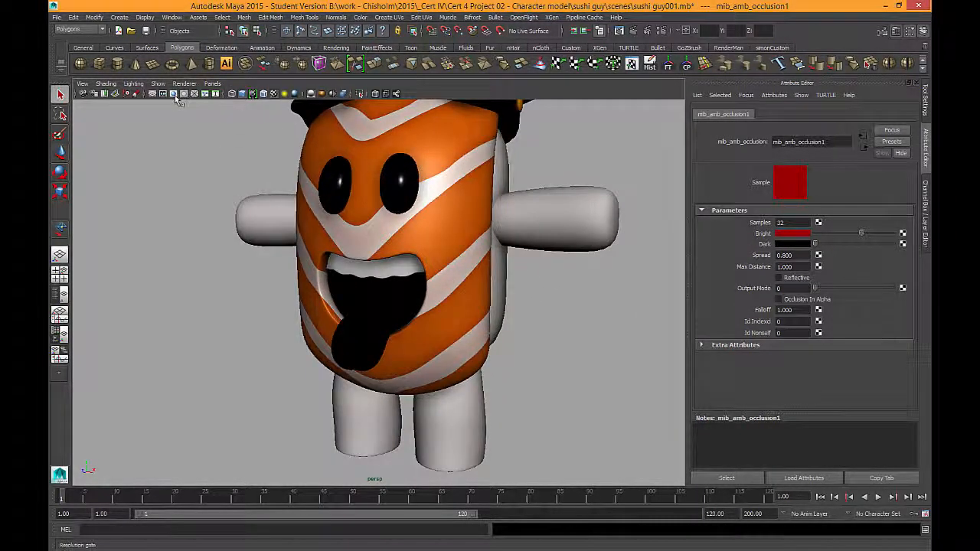
- Turn on the resolution gate in the perspective view, frame the character, and render it with mental ray
{"action": "left_click", "coordinate": [174, 95]}
{"action": "mouse_move", "coordinate": [449, 311]}
{"action": "right_mouse_down", "text": "alt"}
{"action": "mouse_move", "coordinate": [458, 312]}
{"action": "mouse_move", "coordinate": [430, 283]}
{"action": "mouse_move", "coordinate": [448, 306]}
{"action": "right_mouse_up", "text": "alt"}
{"action": "middle_click_drag", "start_coordinate": [448, 307], "coordinate": [439, 296], "text": "alt"}
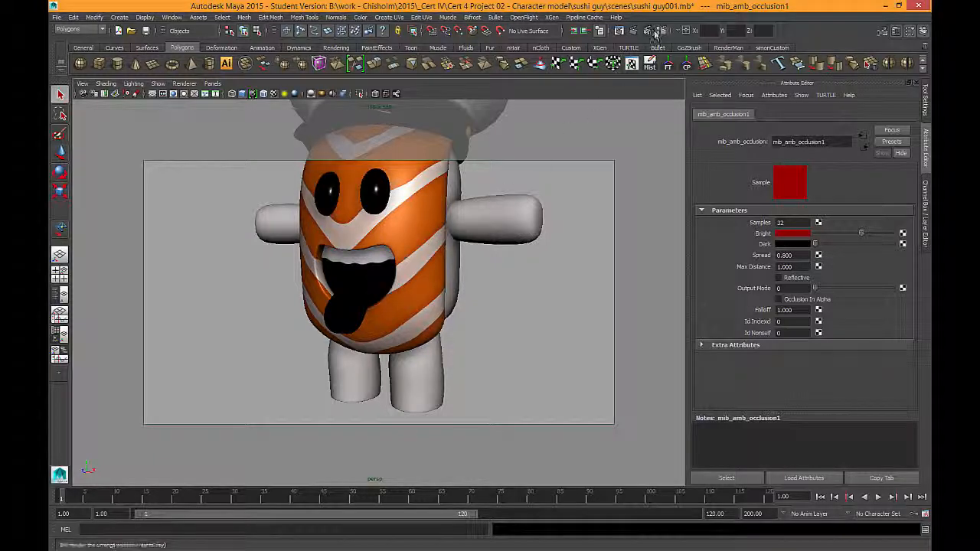
{"action": "left_click", "coordinate": [618, 30]}
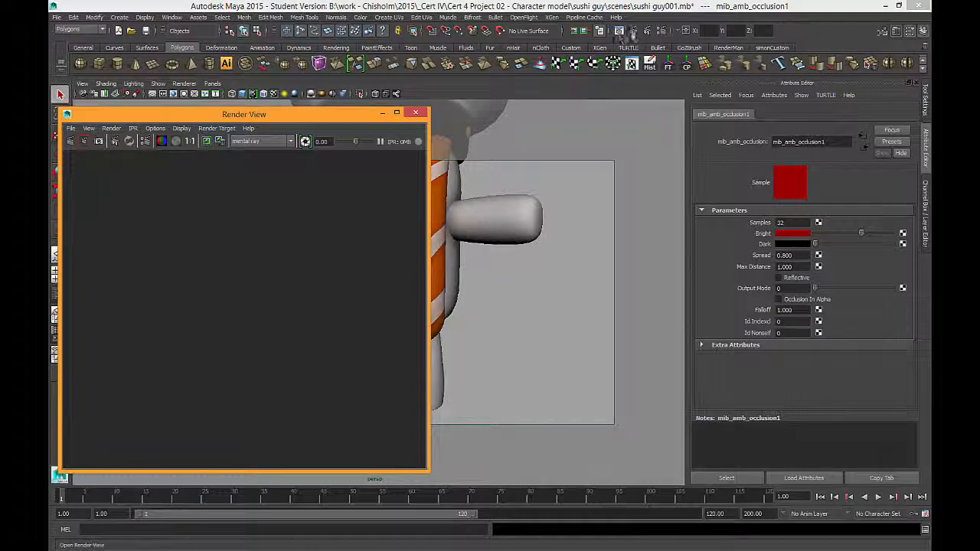
{"action": "left_click", "coordinate": [631, 30]}
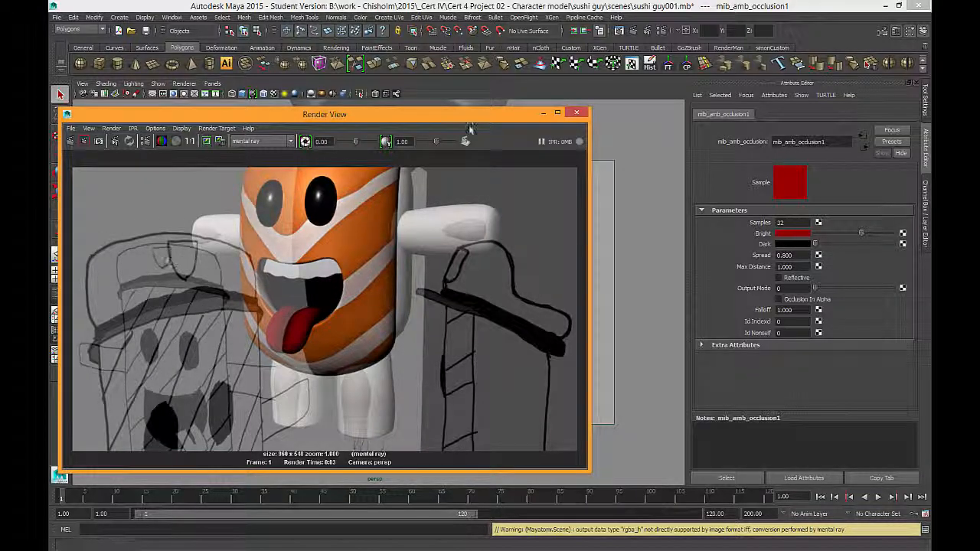
{"action": "left_click_drag", "start_coordinate": [468, 114], "coordinate": [492, 511]}
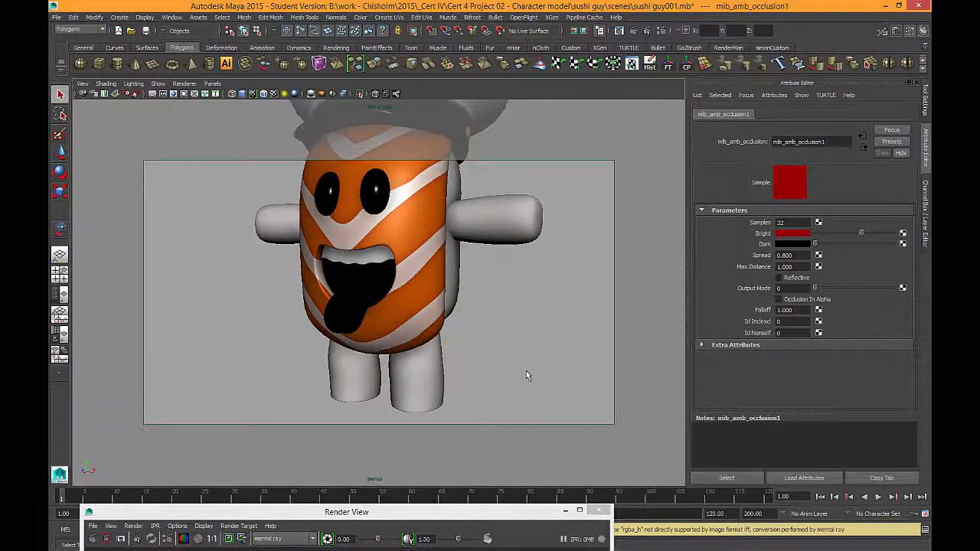
- Select the front and side reference image planes, assign them to a new display layer, and hide that layer
{"action": "key", "text": "f"}
{"action": "key", "text": "space"}
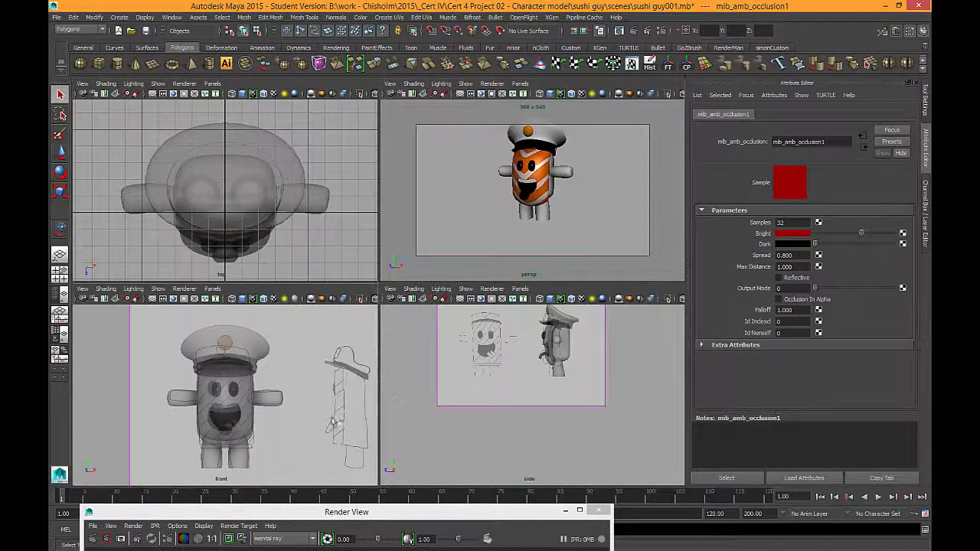
{"action": "right_click_drag", "start_coordinate": [335, 422], "coordinate": [174, 283], "text": "alt"}
{"action": "left_click_drag", "start_coordinate": [339, 368], "coordinate": [340, 370]}
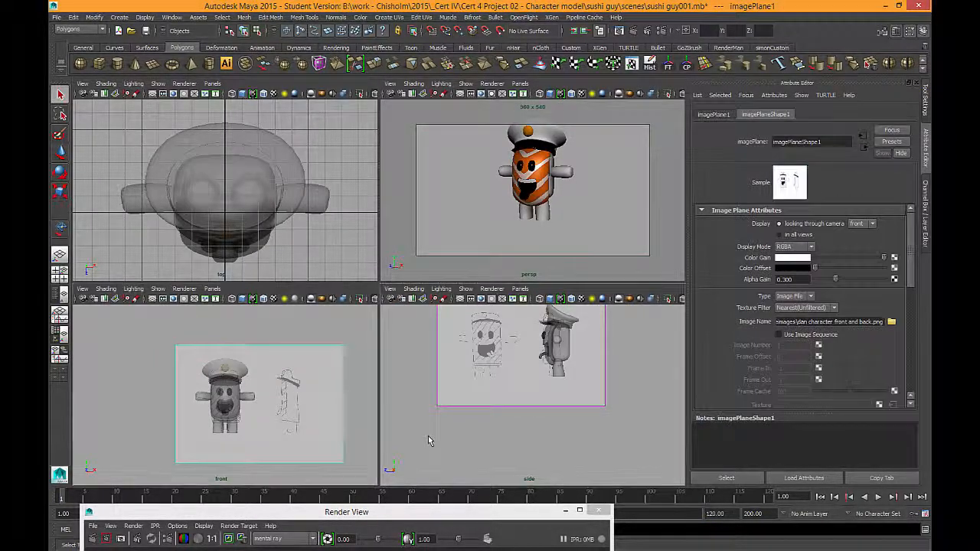
{"action": "left_click", "coordinate": [924, 223]}
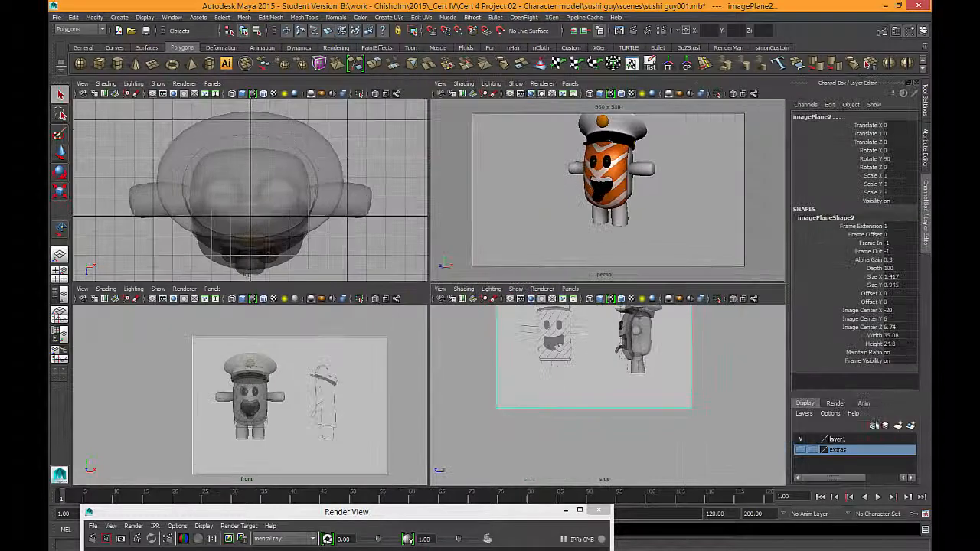
{"action": "left_click", "coordinate": [908, 426]}
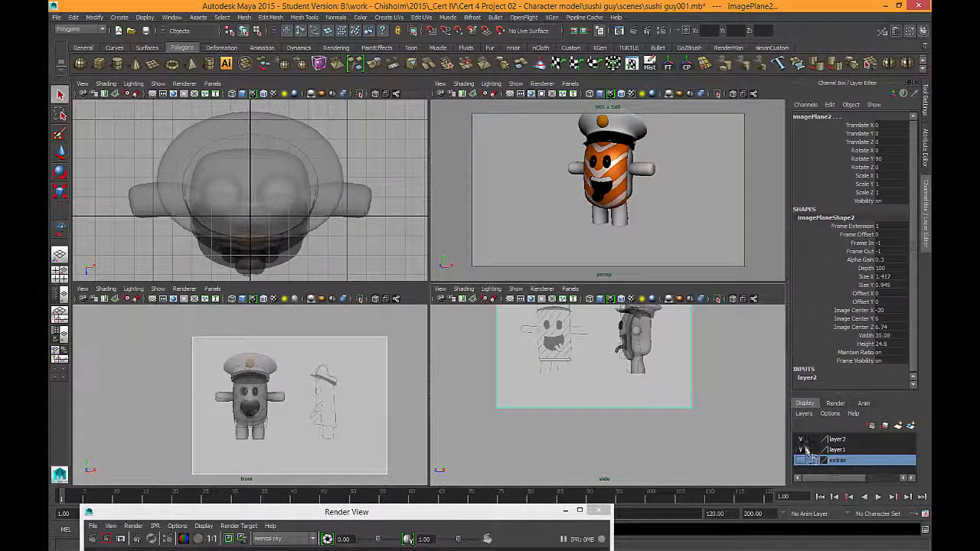
{"action": "left_click", "coordinate": [801, 438]}
{"action": "left_click", "coordinate": [704, 426]}
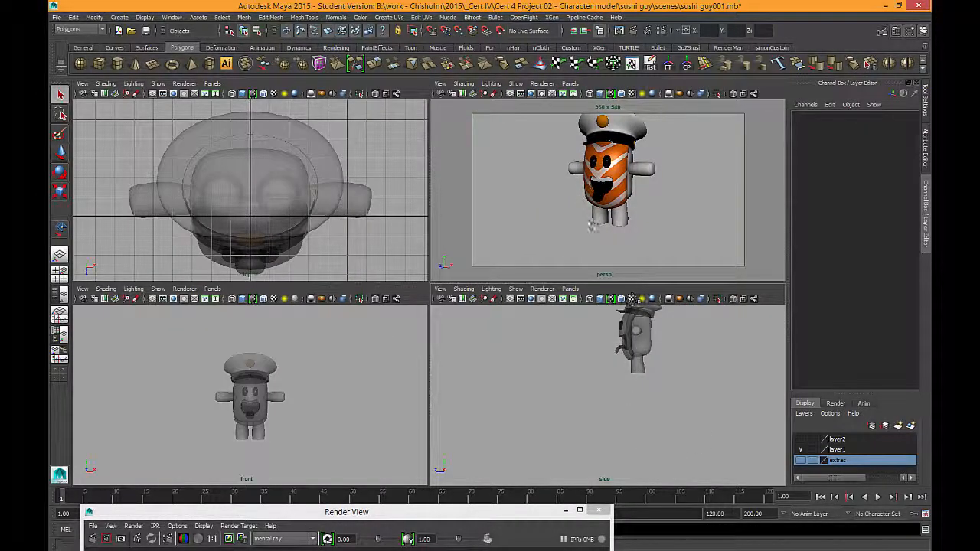
- Re-render a closer perspective view of the character without the image planes and examine the tongue's shading
{"action": "scroll", "coordinate": [662, 211], "scroll_direction": "up", "scroll_amount": 5}
{"action": "left_click_drag", "start_coordinate": [410, 513], "coordinate": [427, 123]}
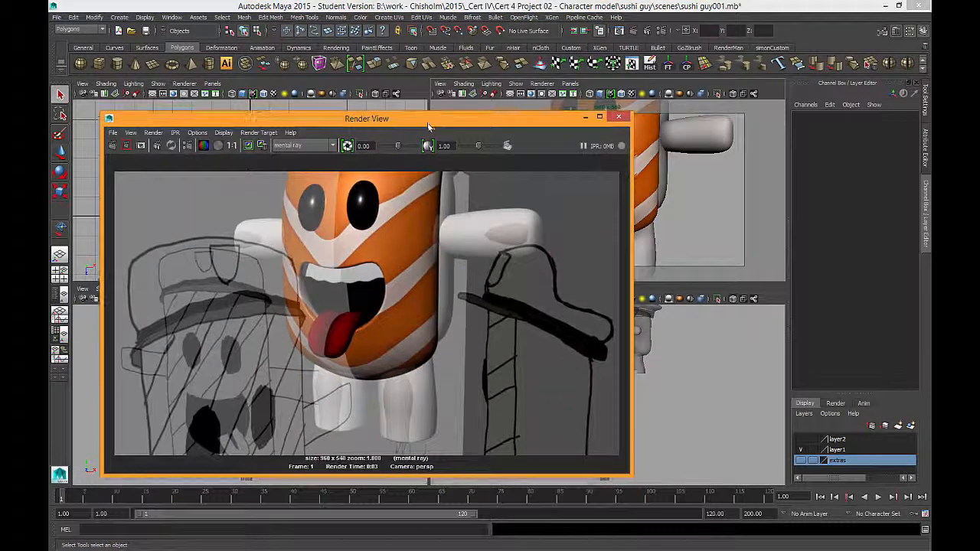
{"action": "left_click", "coordinate": [112, 146]}
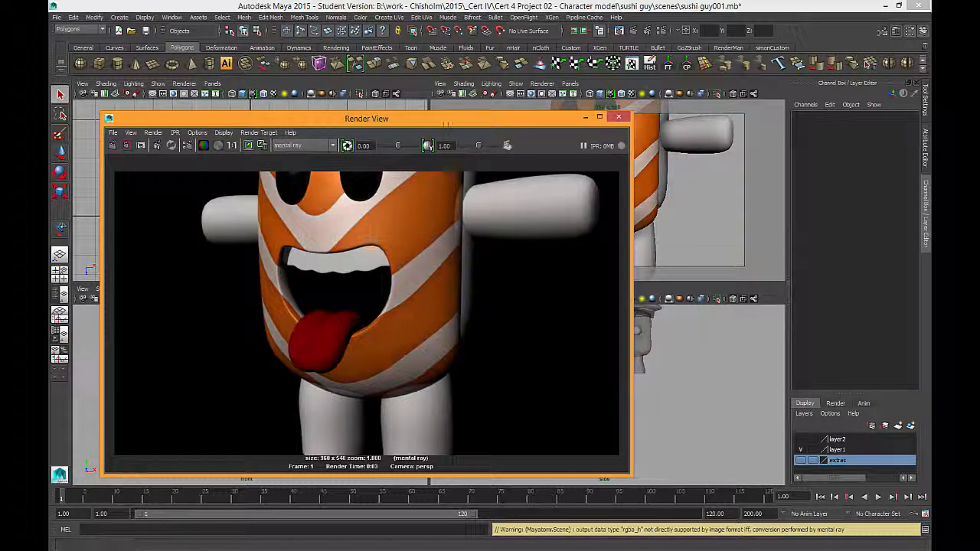
{"action": "left_click_drag", "start_coordinate": [441, 124], "coordinate": [417, 141]}
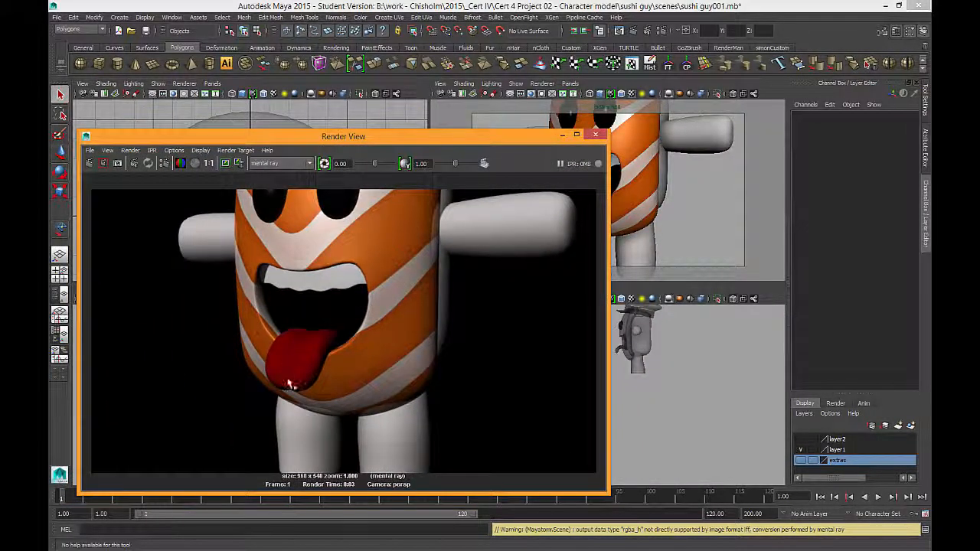
{"action": "left_click_drag", "start_coordinate": [436, 139], "coordinate": [280, 190]}
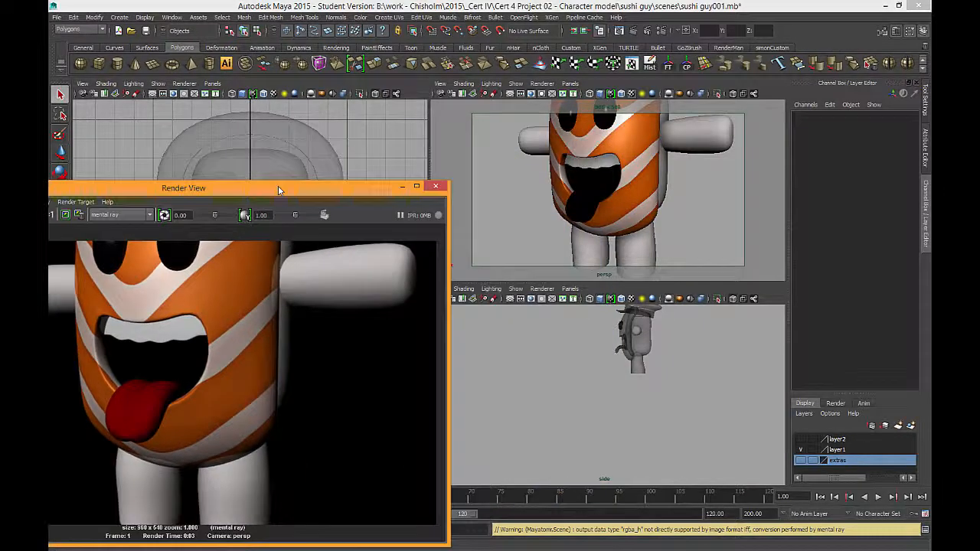
- Select the tongue and set the Max Distance of the ambient occlusion texture on tongue_SHADER's Color to 0
{"action": "left_click", "coordinate": [605, 186]}
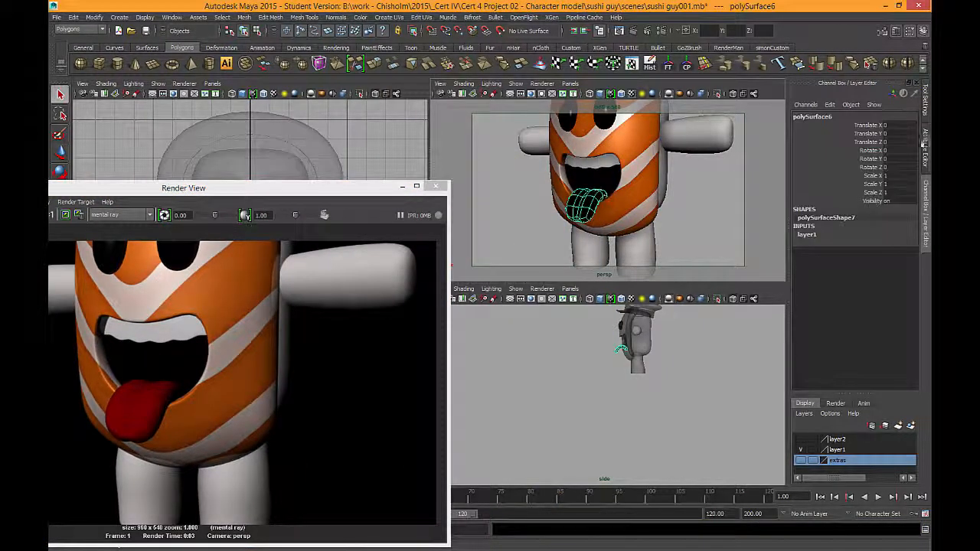
{"action": "left_click", "coordinate": [926, 102]}
{"action": "left_click", "coordinate": [922, 156]}
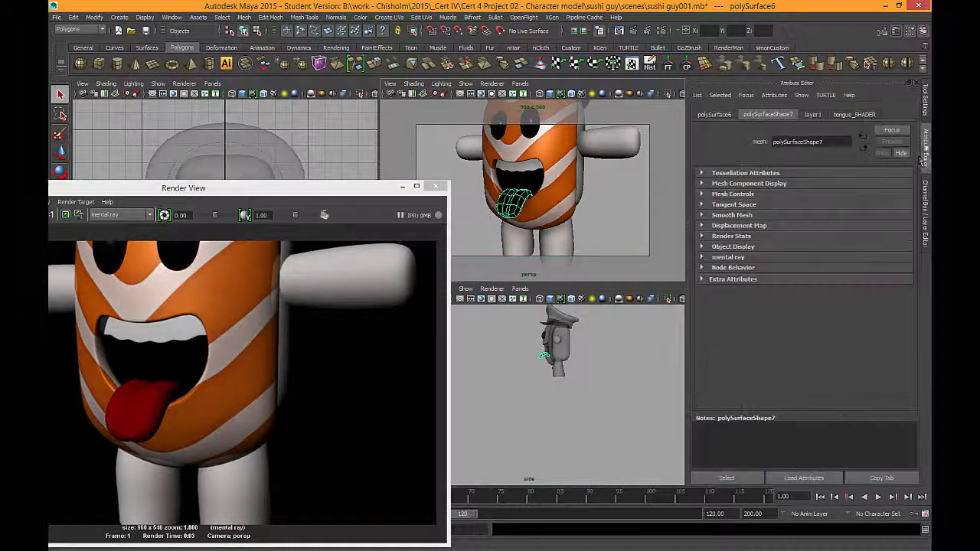
{"action": "left_click", "coordinate": [860, 114]}
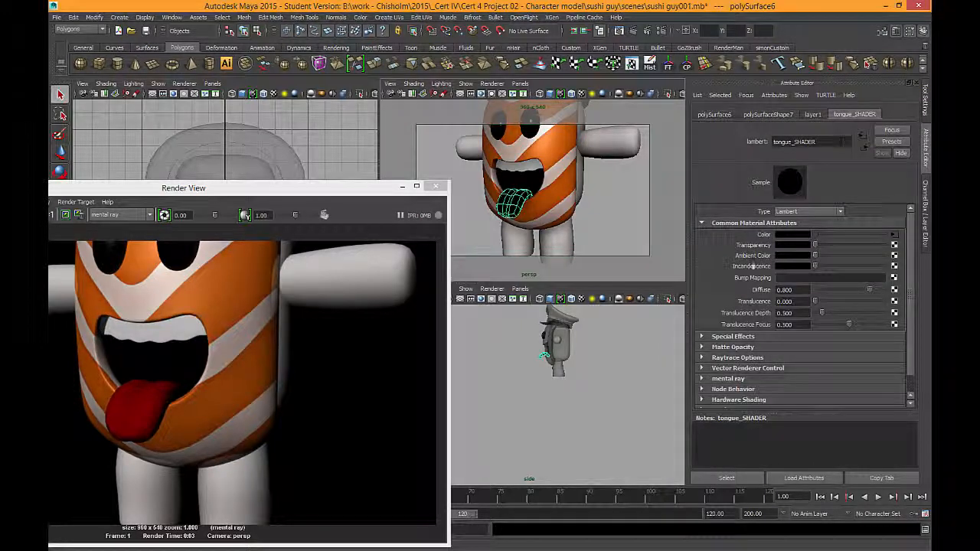
{"action": "left_click", "coordinate": [897, 239]}
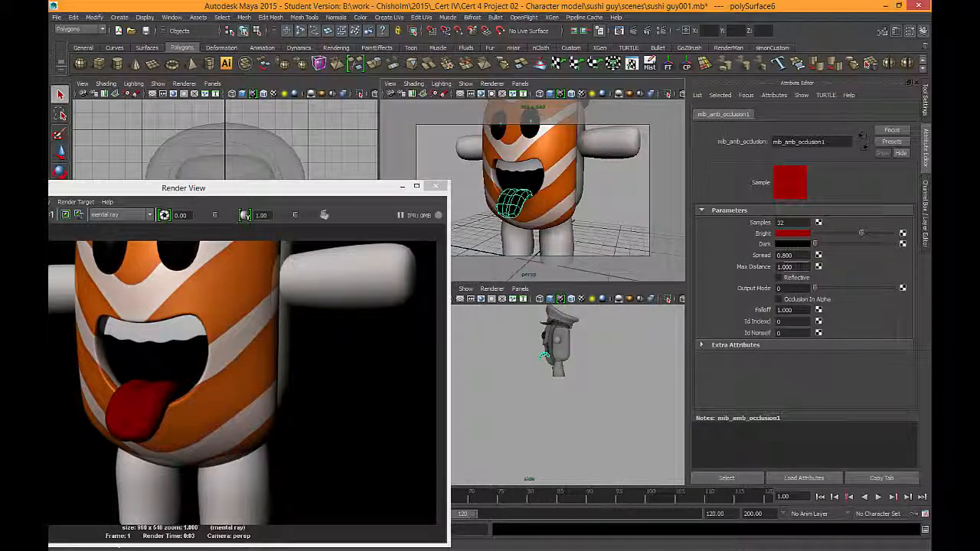
{"action": "left_click", "coordinate": [789, 266]}
- Keep the current render image, render the character again, and compare the tongue's occlusion between the two renders
{"action": "left_click_drag", "start_coordinate": [328, 189], "coordinate": [519, 106]}
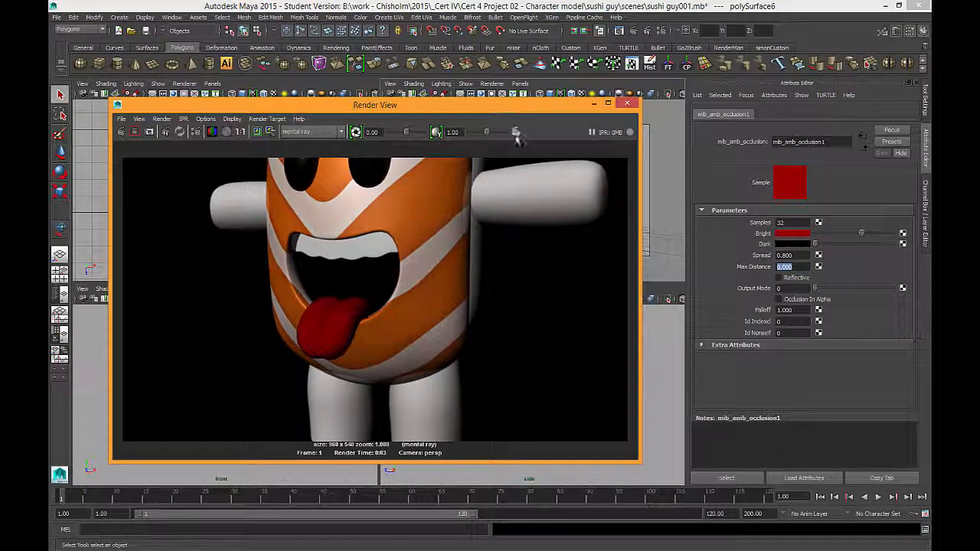
{"action": "left_click", "coordinate": [257, 132]}
{"action": "left_click", "coordinate": [120, 131]}
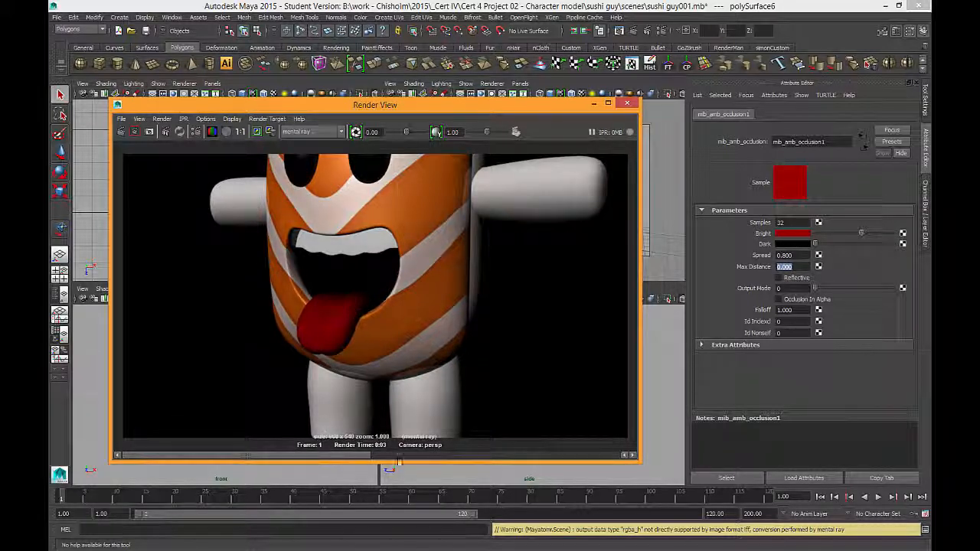
{"action": "left_click_drag", "start_coordinate": [398, 458], "coordinate": [302, 451]}
{"action": "left_click_drag", "start_coordinate": [466, 106], "coordinate": [0, 181]}
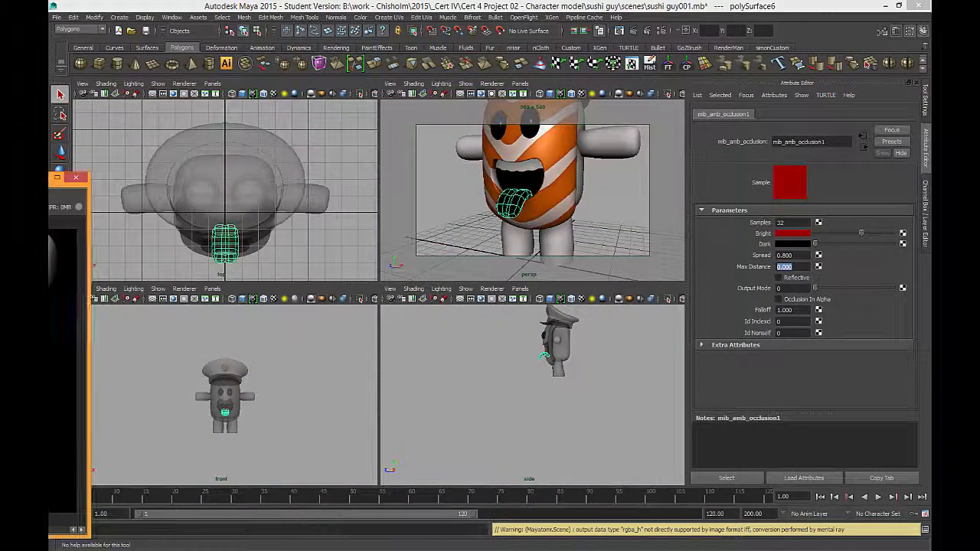
- Select the lengthwise edge loops on both sides of the tongue's centre crease and move them closer to it
{"action": "scroll", "coordinate": [509, 210], "scroll_direction": "up", "scroll_amount": 6}
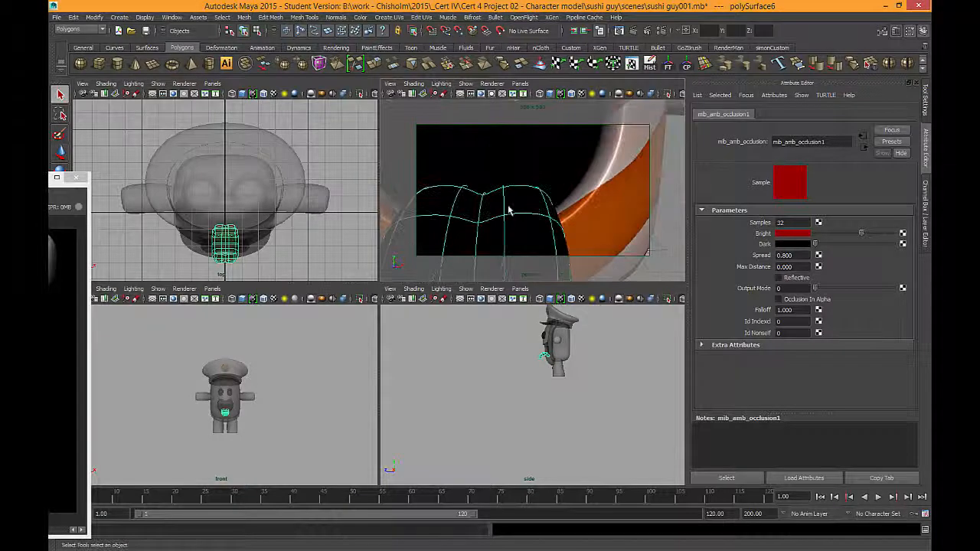
{"action": "right_click_drag", "start_coordinate": [509, 211], "coordinate": [501, 191]}
{"action": "left_click", "coordinate": [515, 221]}
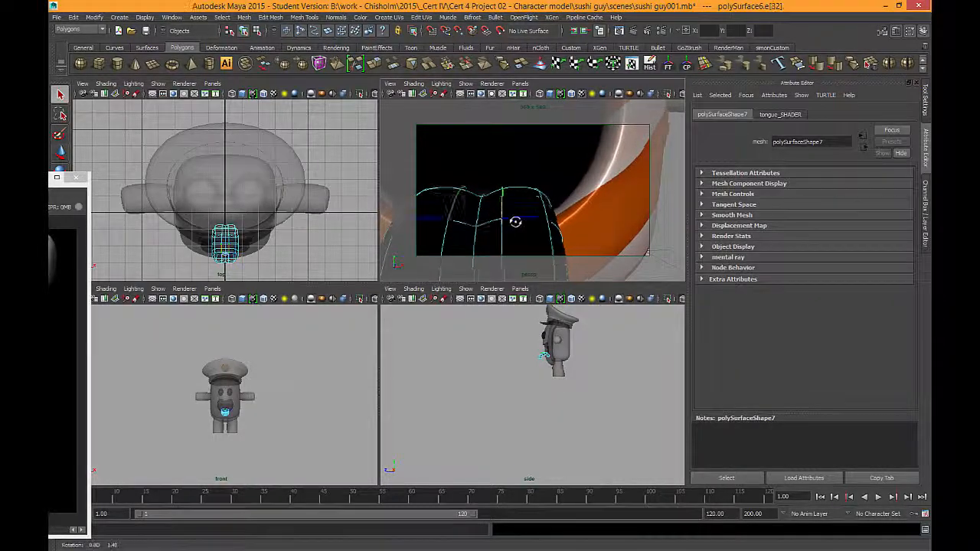
{"action": "mouse_move", "coordinate": [515, 221]}
{"action": "left_mouse_down", "text": "alt"}
{"action": "mouse_move", "coordinate": [540, 161]}
{"action": "mouse_move", "coordinate": [518, 217]}
{"action": "left_mouse_up", "text": "alt"}
{"action": "left_click", "coordinate": [518, 222]}
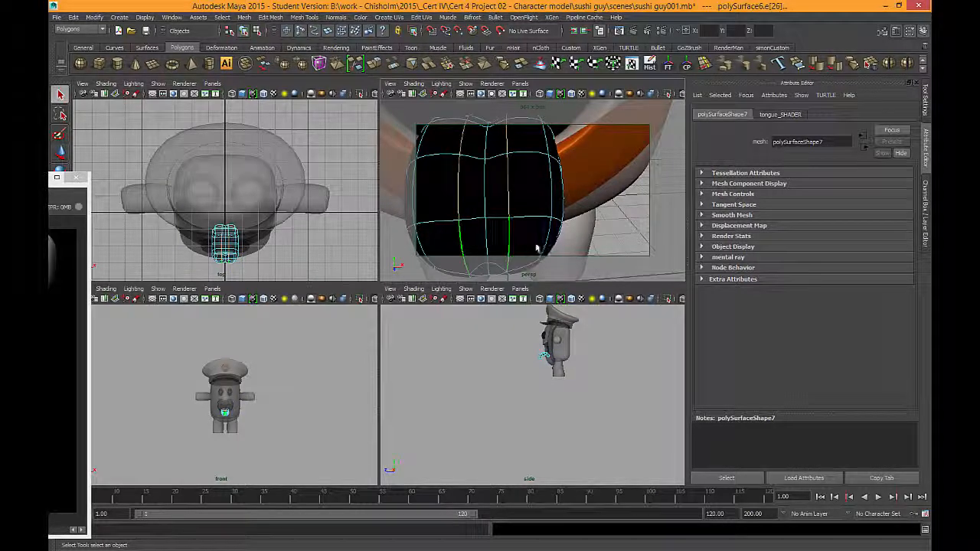
{"action": "key", "text": "w"}
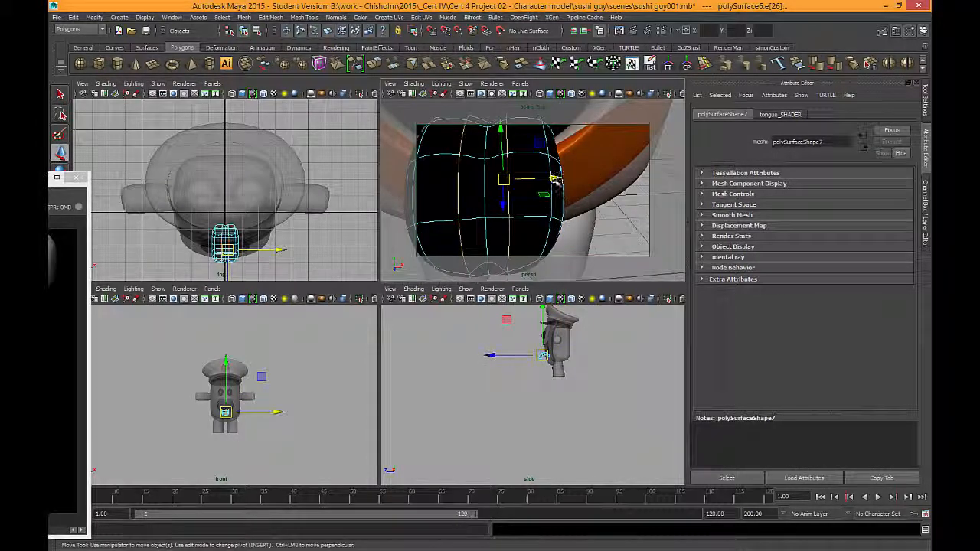
{"action": "left_click_drag", "start_coordinate": [555, 179], "coordinate": [539, 178]}
- Restore the perspective camera's earlier close framing of the mouth and re-render the character to check the tongue's crease
{"action": "left_click_drag", "start_coordinate": [51, 178], "coordinate": [552, 80]}
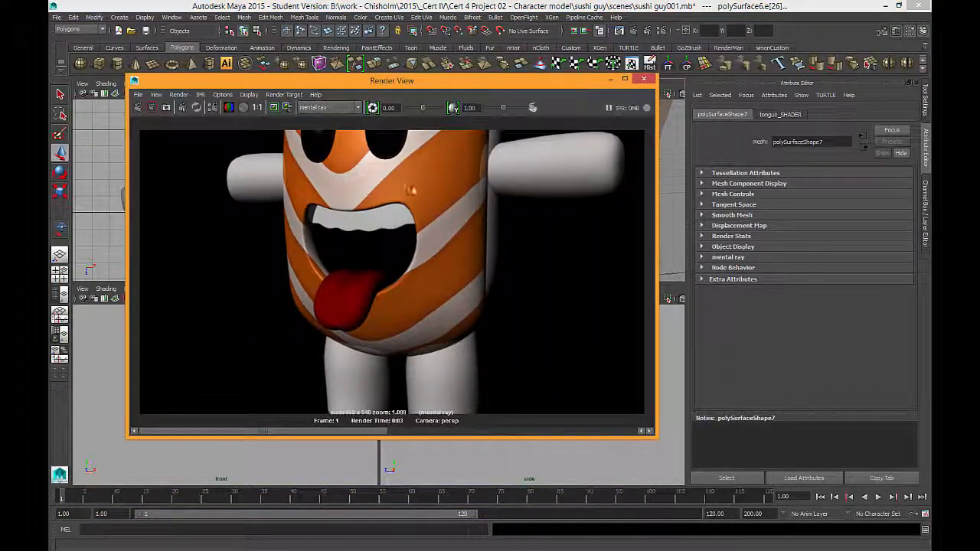
{"action": "left_click_drag", "start_coordinate": [356, 81], "coordinate": [85, 250]}
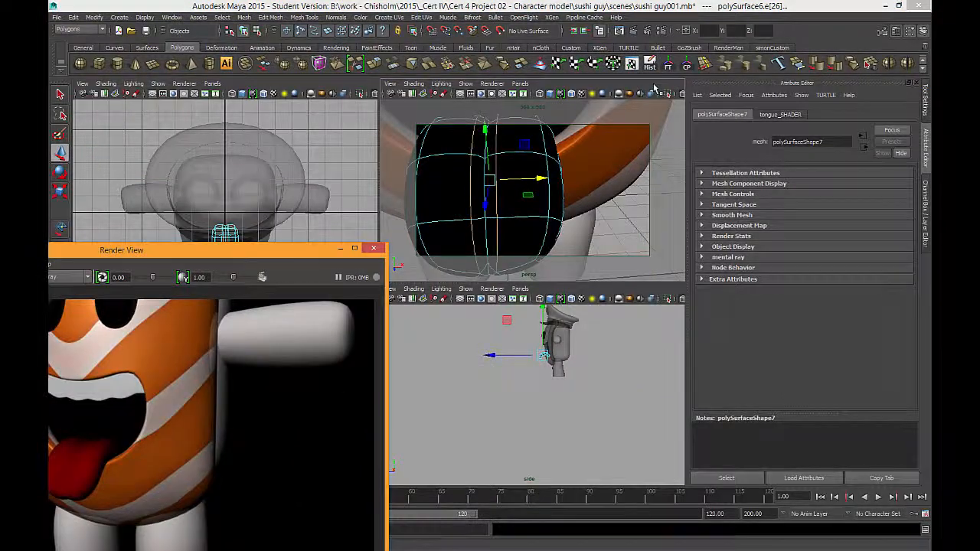
{"action": "left_click_drag", "start_coordinate": [589, 214], "coordinate": [571, 251], "text": "alt"}
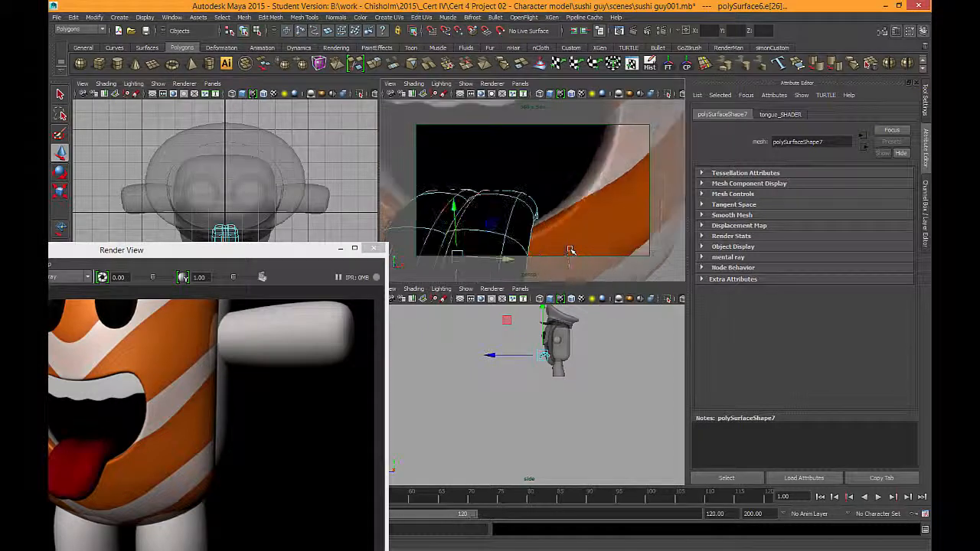
{"action": "key", "text": "a"}
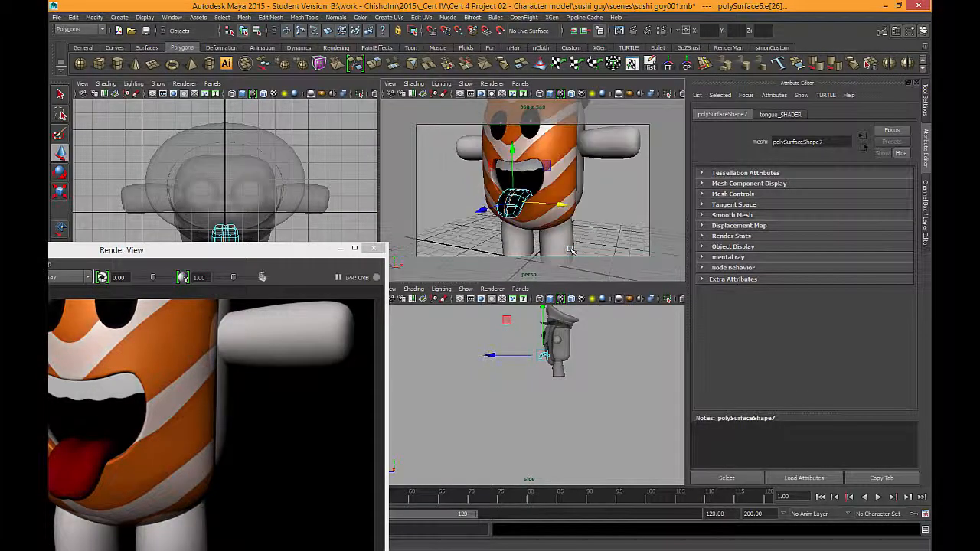
{"action": "key", "text": "a"}
{"action": "key", "text": "f"}
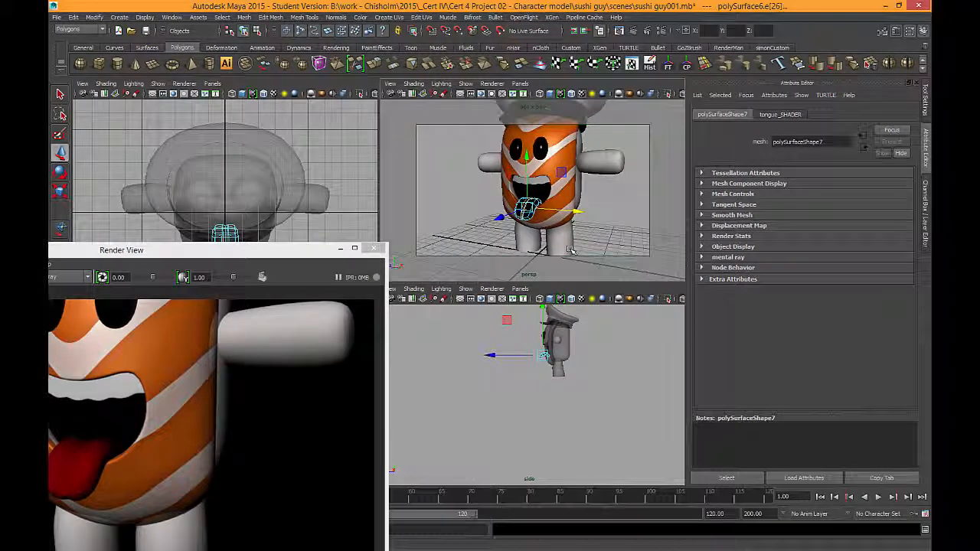
{"action": "key", "text": "a"}
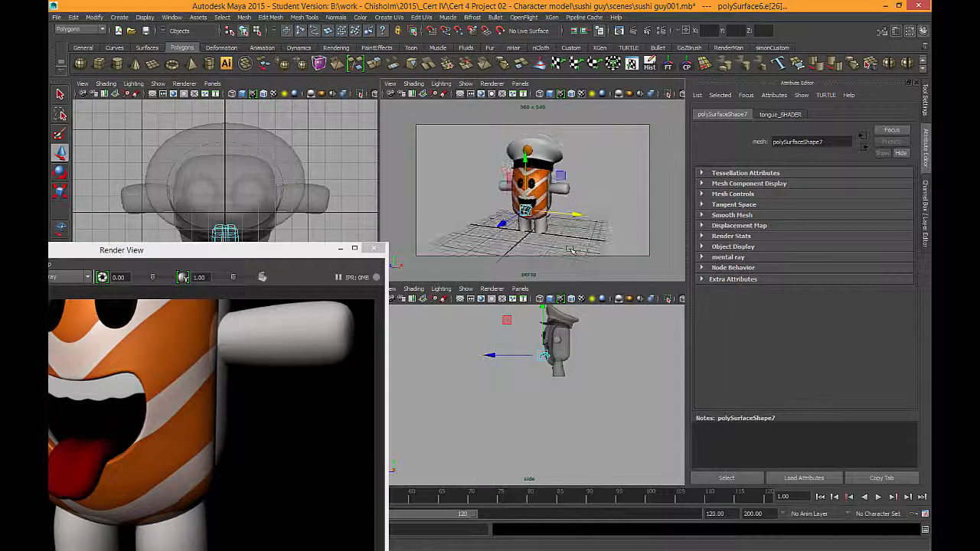
{"action": "key", "text": "bracketleft"}
{"action": "key", "text": "bracketleft"}
{"action": "key", "text": "bracketleft"}
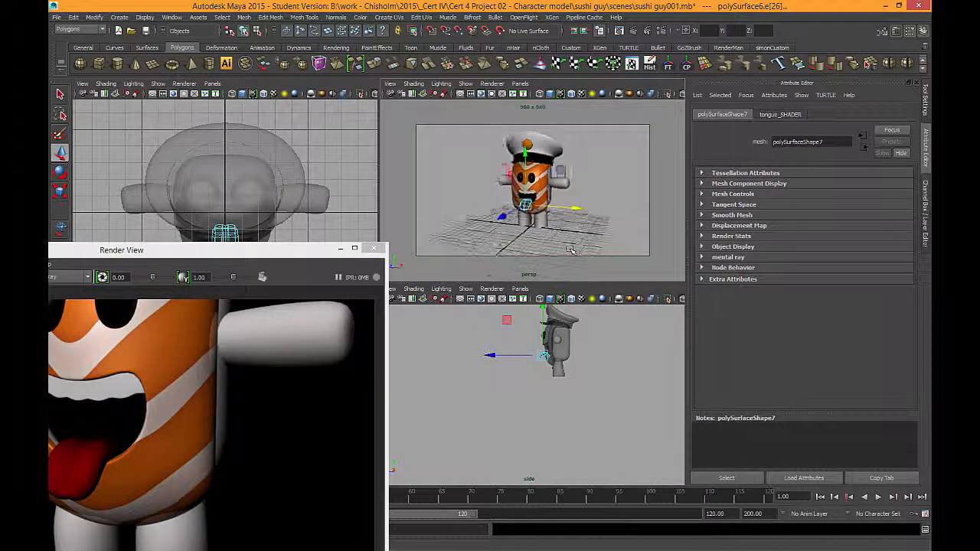
{"action": "key", "text": "bracketleft"}
{"action": "key", "text": "bracketleft"}
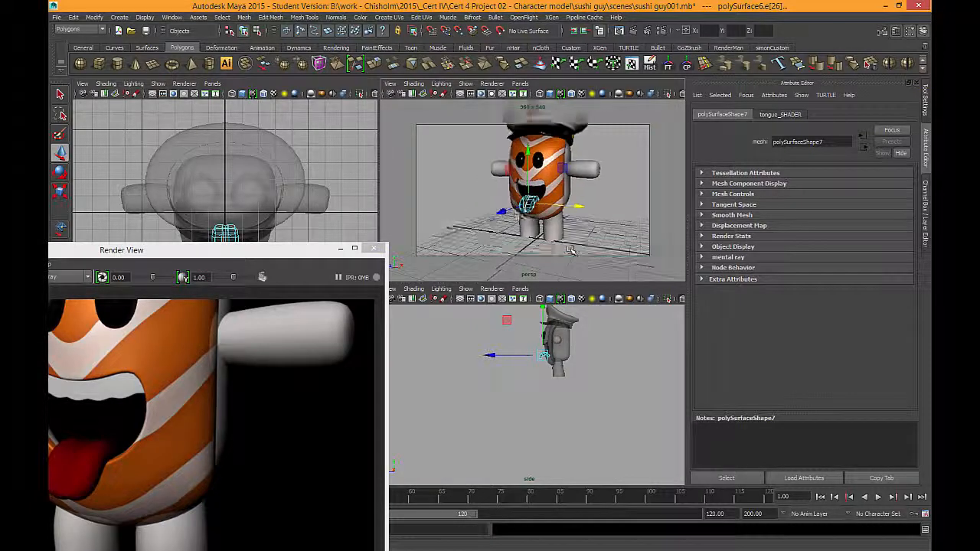
{"action": "key", "text": "bracketleft"}
{"action": "key", "text": "bracketleft"}
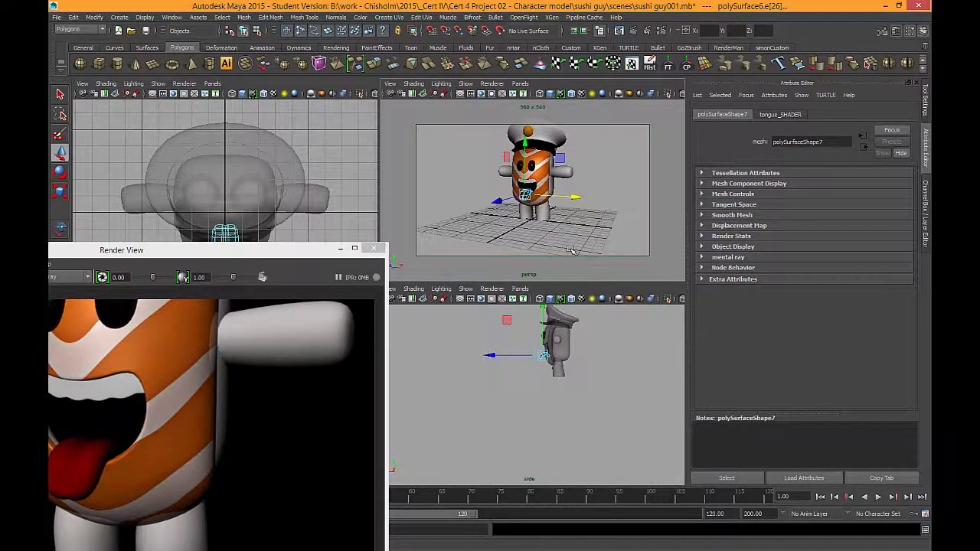
{"action": "left_click_drag", "start_coordinate": [230, 256], "coordinate": [485, 124]}
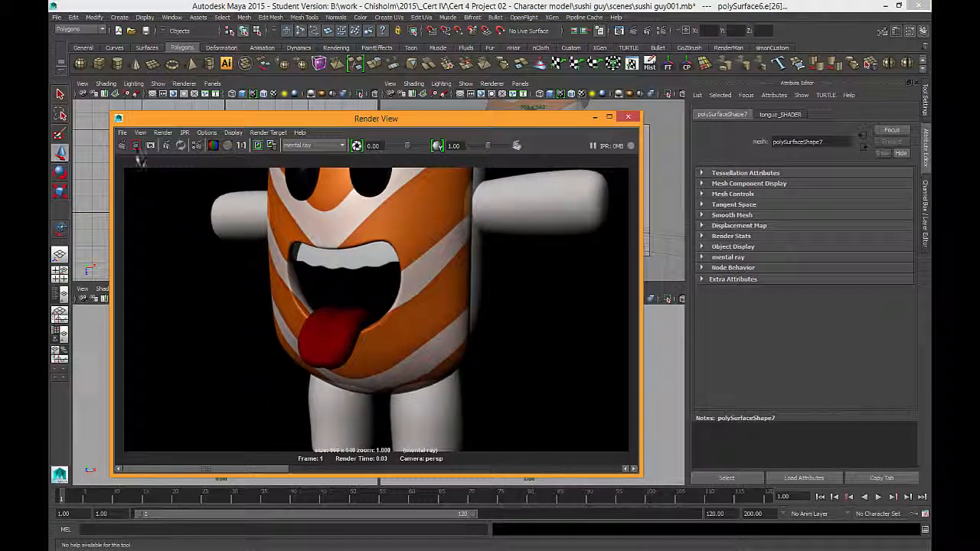
{"action": "left_click", "coordinate": [122, 145]}
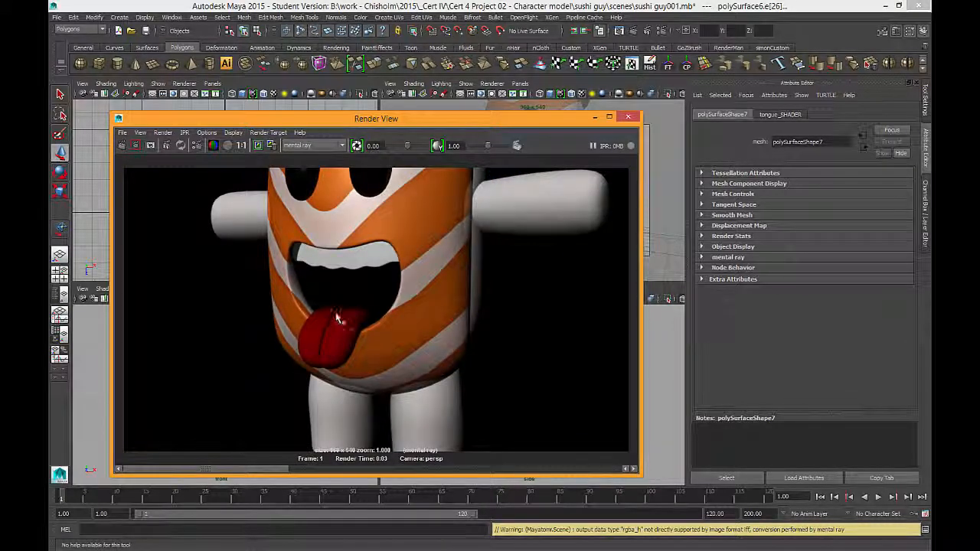
- Open the ambient occlusion texture connected to the Color of the tongue's tongue_SHADER to review its parameters
{"action": "left_click_drag", "start_coordinate": [437, 124], "coordinate": [245, 156]}
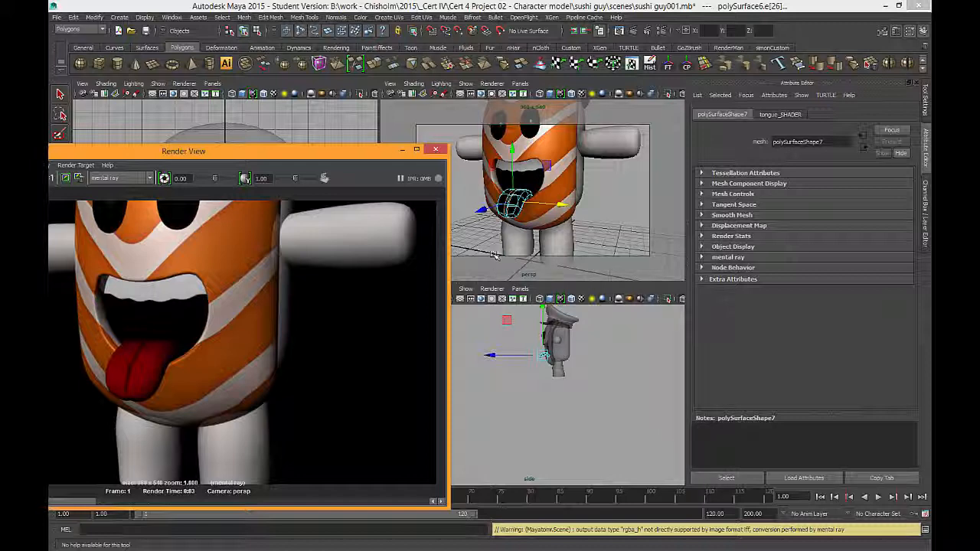
{"action": "left_click", "coordinate": [780, 115]}
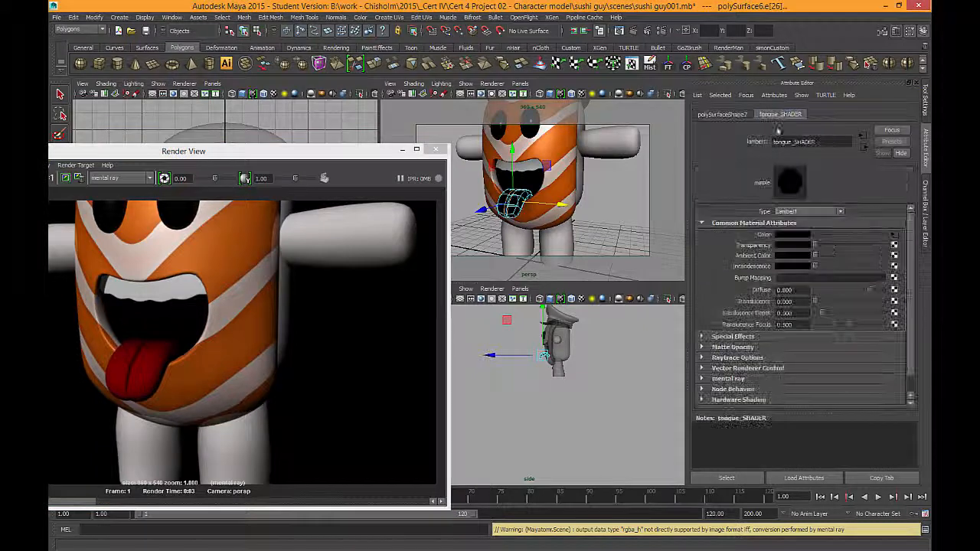
{"action": "left_click", "coordinate": [899, 235]}
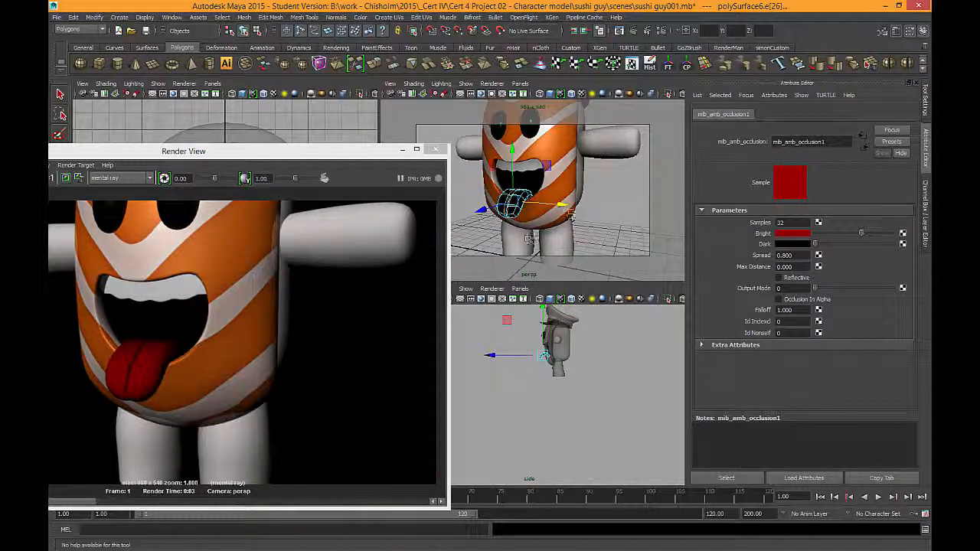
- Shift the tongue's selected edges slightly sideways and re-render the character to check the crease
{"action": "left_click_drag", "start_coordinate": [559, 205], "coordinate": [565, 205]}
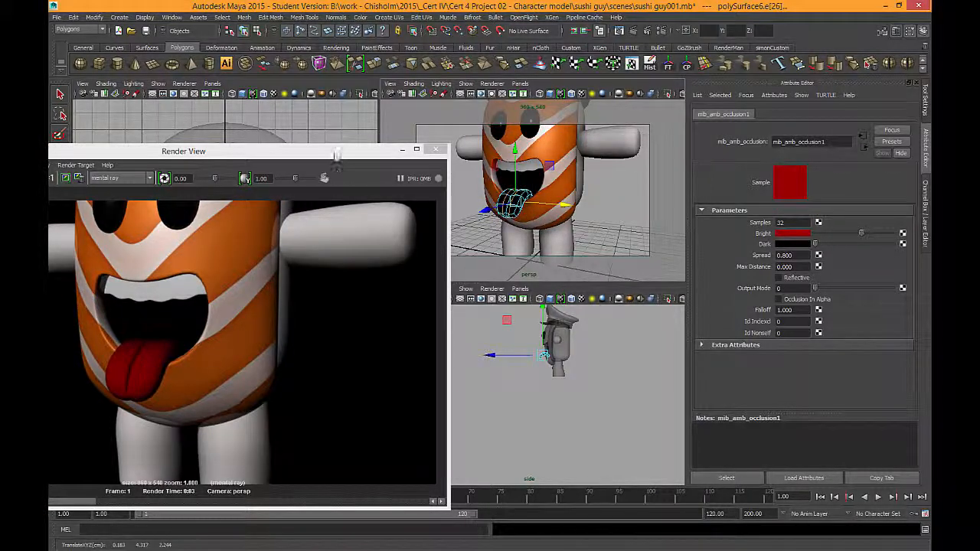
{"action": "left_click_drag", "start_coordinate": [318, 156], "coordinate": [473, 118]}
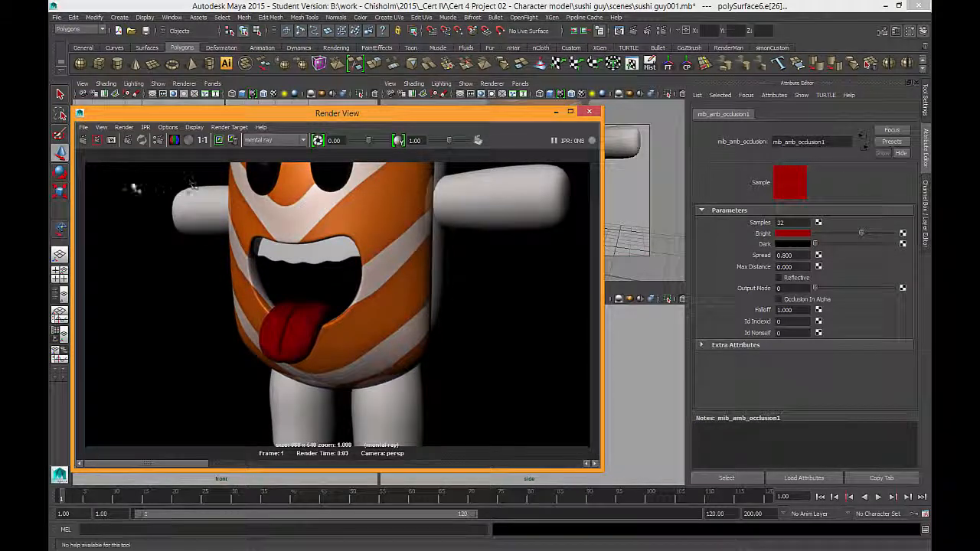
{"action": "left_click", "coordinate": [82, 140]}
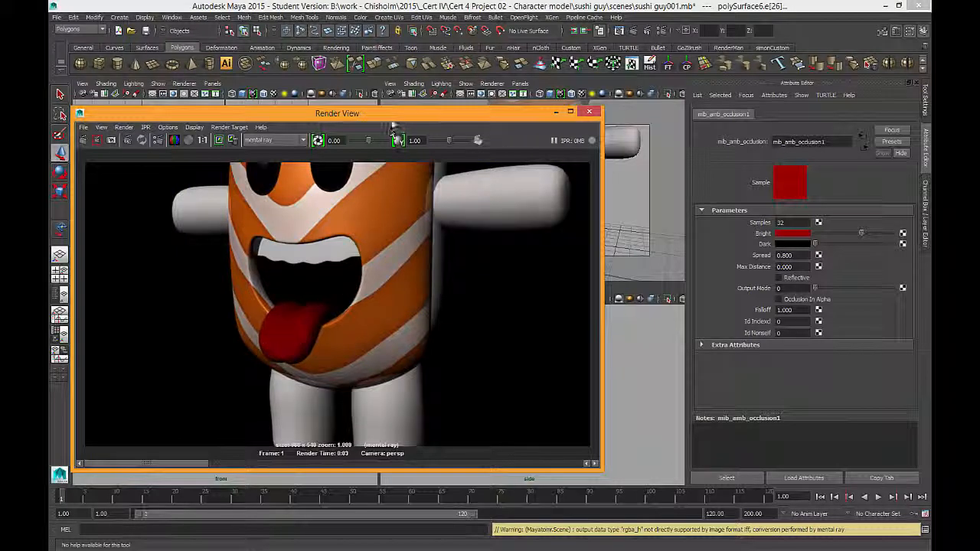
- Nudge the tongue's selected edges back toward its centre in the top view, then check the crease with renders, including a region around the tongue
{"action": "left_click_drag", "start_coordinate": [392, 123], "coordinate": [377, 372]}
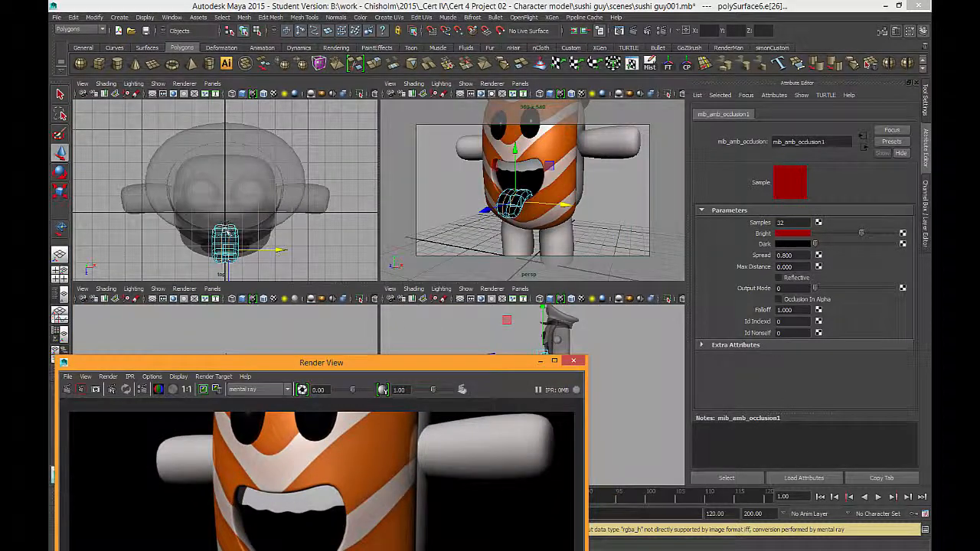
{"action": "key", "text": "f"}
{"action": "left_click_drag", "start_coordinate": [273, 190], "coordinate": [264, 190]}
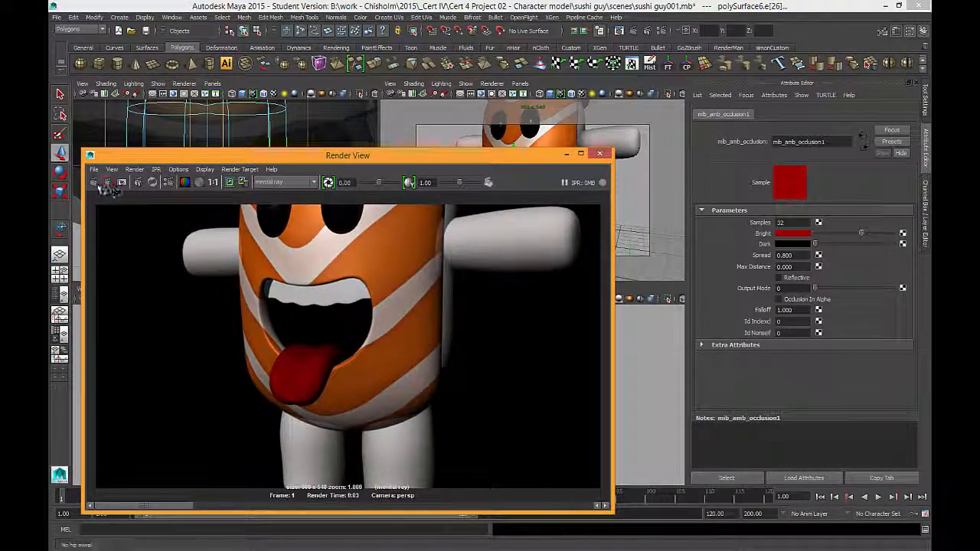
{"action": "left_click", "coordinate": [107, 183]}
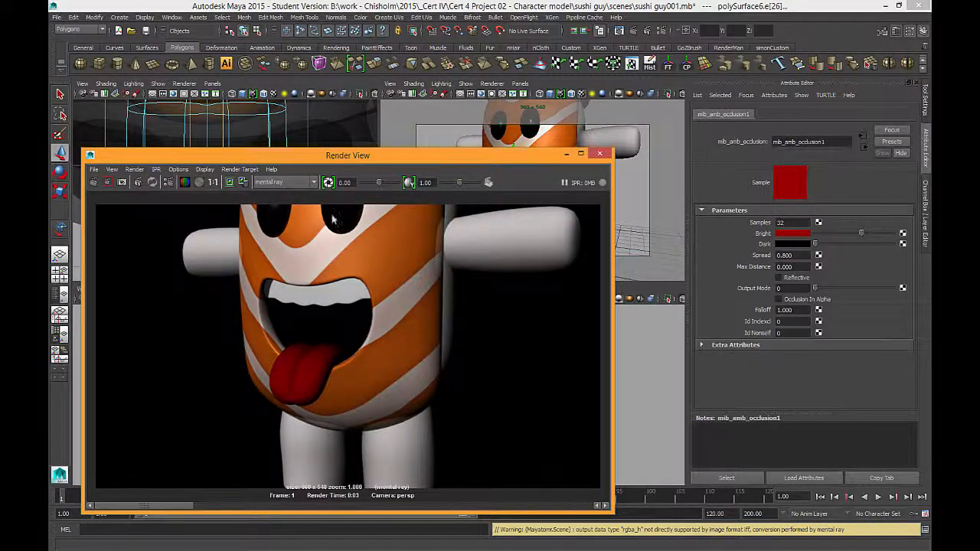
{"action": "left_click_drag", "start_coordinate": [332, 160], "coordinate": [273, 191]}
{"action": "left_click", "coordinate": [260, 191]}
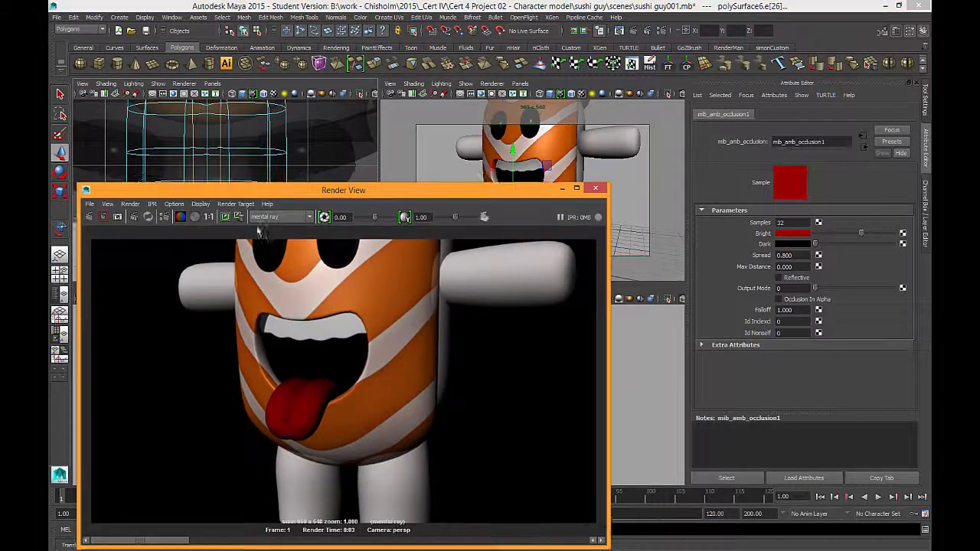
{"action": "left_click_drag", "start_coordinate": [260, 438], "coordinate": [346, 368]}
{"action": "left_click", "coordinate": [102, 218]}
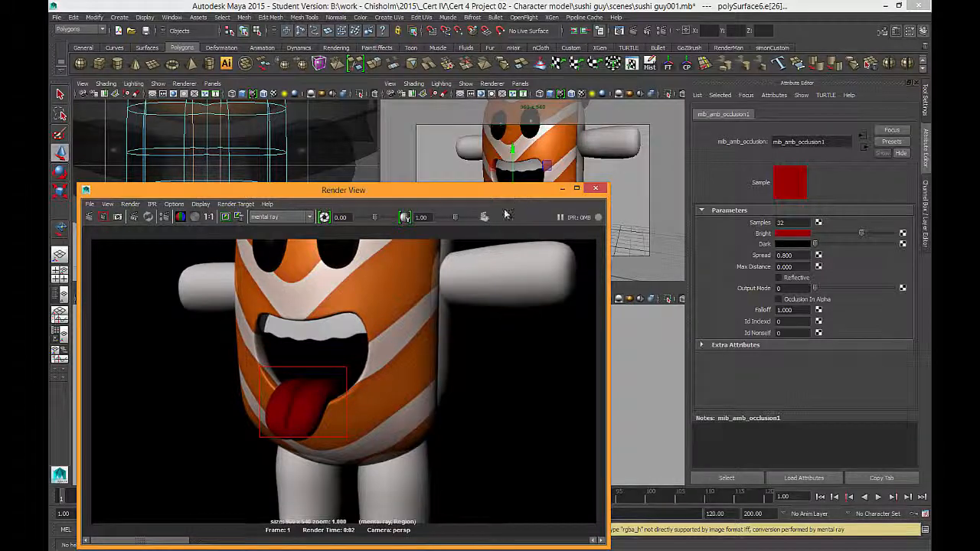
- Select the striped body and set the Reflectivity of its salmon_SHADER to 0.046
{"action": "left_click_drag", "start_coordinate": [522, 192], "coordinate": [348, 167]}
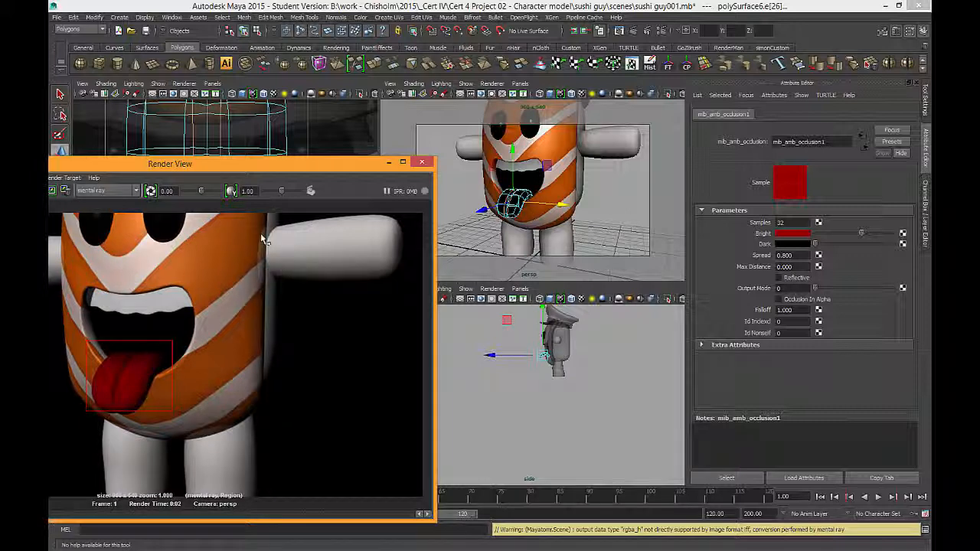
{"action": "left_click", "coordinate": [545, 166]}
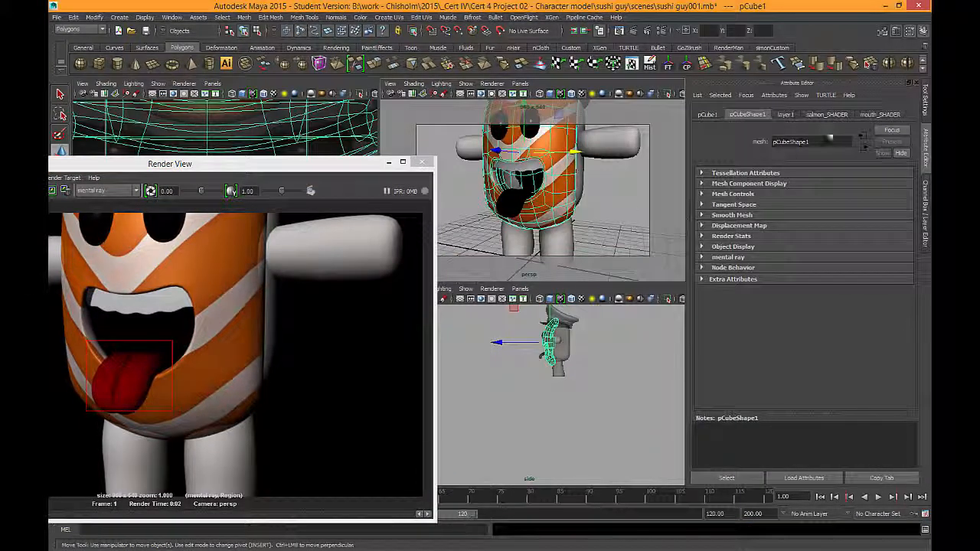
{"action": "left_click", "coordinate": [828, 115]}
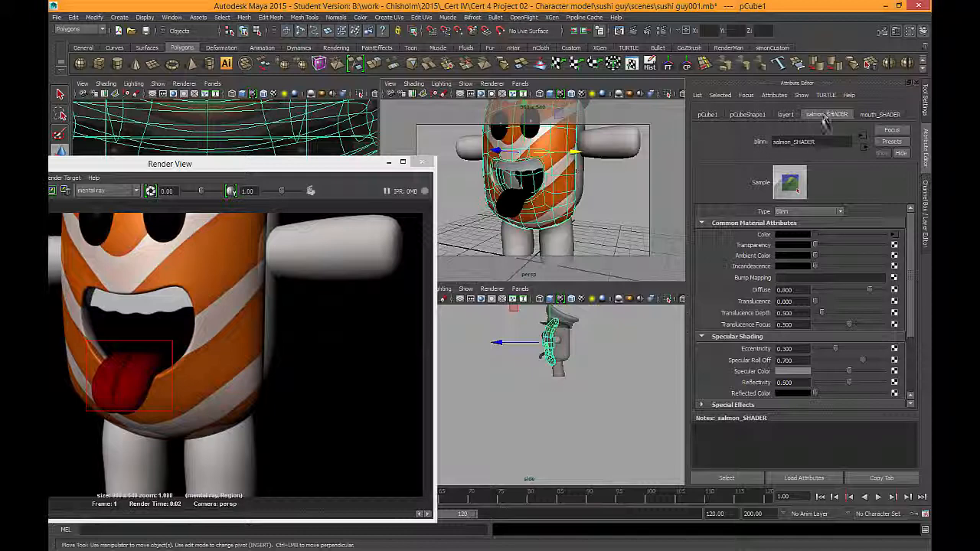
{"action": "scroll", "coordinate": [800, 306], "scroll_direction": "down", "scroll_amount": 3}
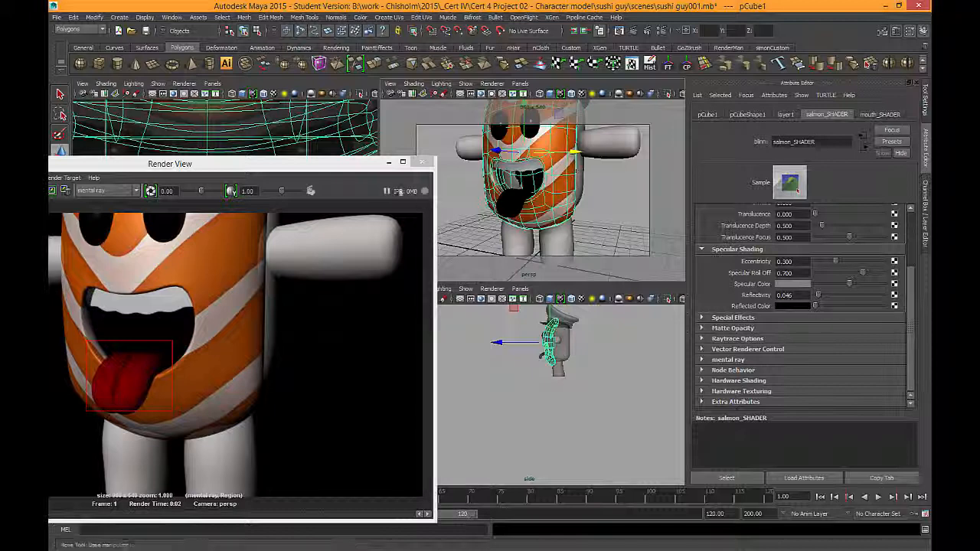
- Pull the perspective camera back to frame the face and hat, then start an IPR render with a tuning region over the body
{"action": "left_click", "coordinate": [372, 178]}
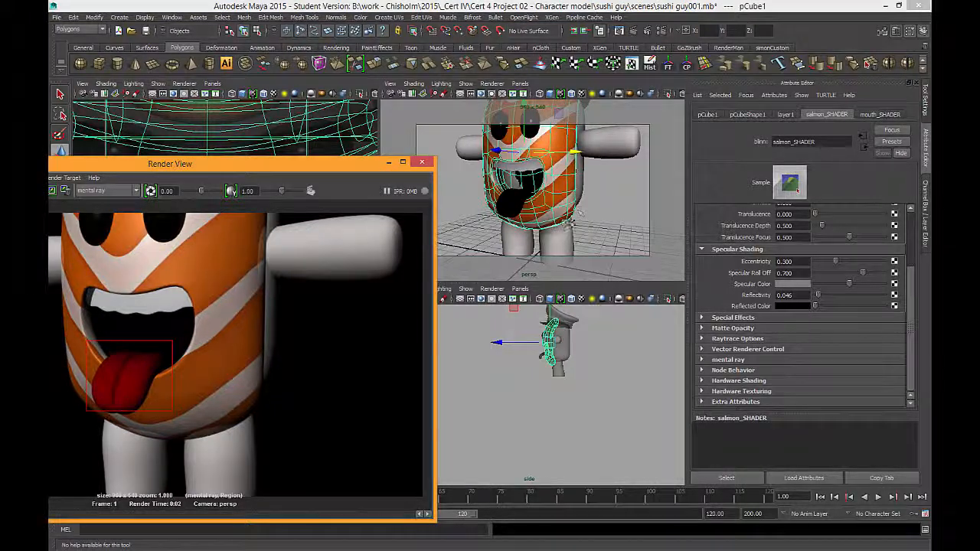
{"action": "right_click_drag", "start_coordinate": [547, 184], "coordinate": [505, 188], "text": "alt"}
{"action": "middle_click_drag", "start_coordinate": [506, 188], "coordinate": [510, 224], "text": "alt"}
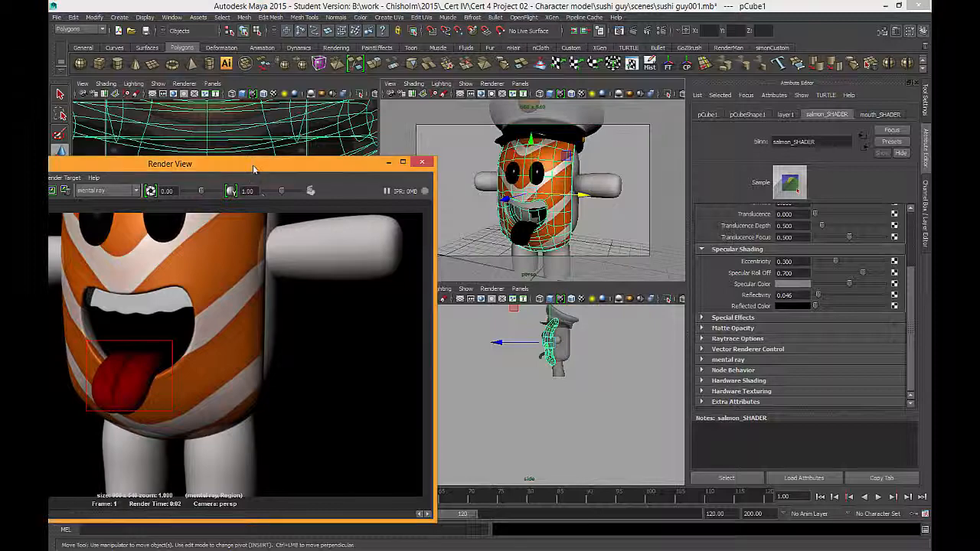
{"action": "left_click_drag", "start_coordinate": [253, 164], "coordinate": [387, 117]}
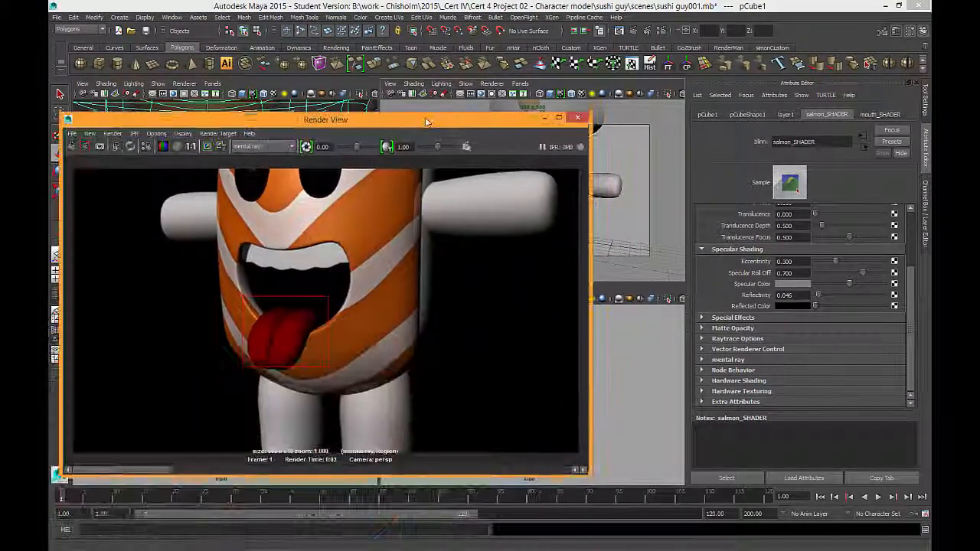
{"action": "left_click", "coordinate": [87, 144]}
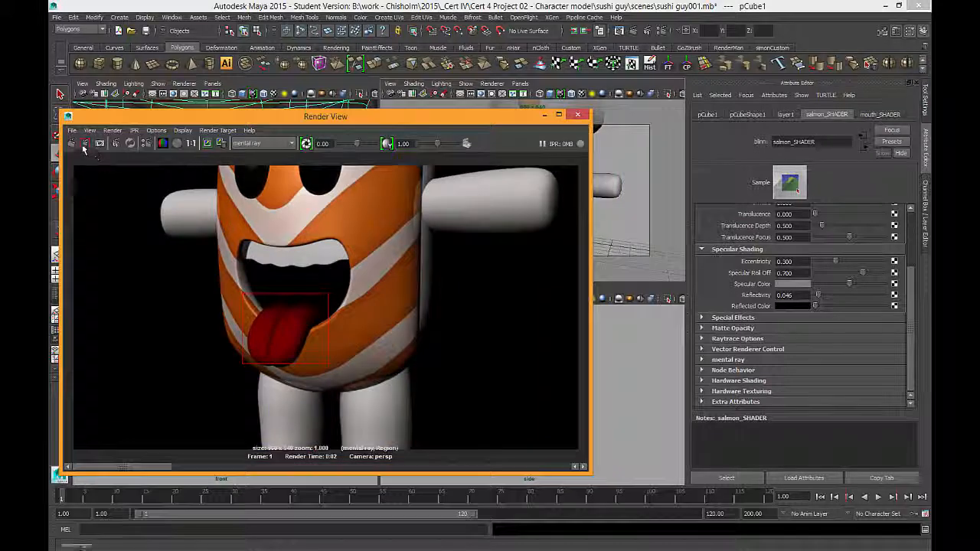
{"action": "left_click", "coordinate": [85, 144]}
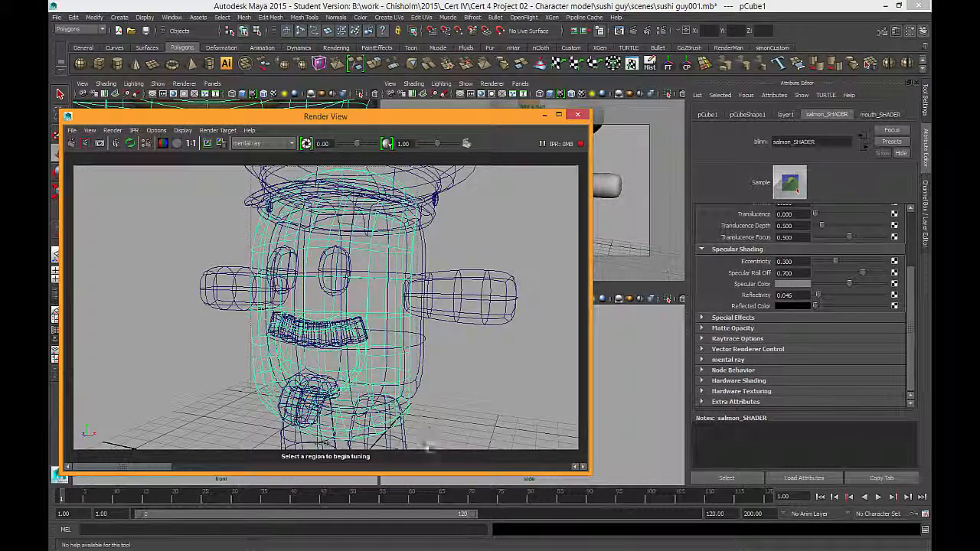
{"action": "left_click_drag", "start_coordinate": [423, 438], "coordinate": [250, 166]}
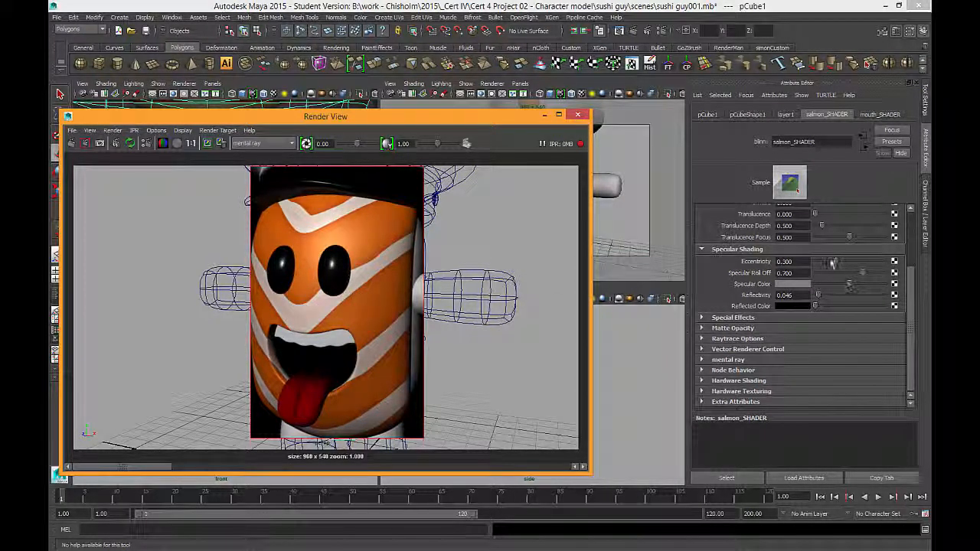
- Set salmon_SHADER's Eccentricity to 0.305 and Specular Roll Off to 0.656 while judging the body's highlight in the IPR render
{"action": "mouse_move", "coordinate": [836, 265]}
{"action": "left_mouse_down"}
{"action": "mouse_move", "coordinate": [879, 264]}
{"action": "mouse_move", "coordinate": [833, 263]}
{"action": "left_mouse_up"}
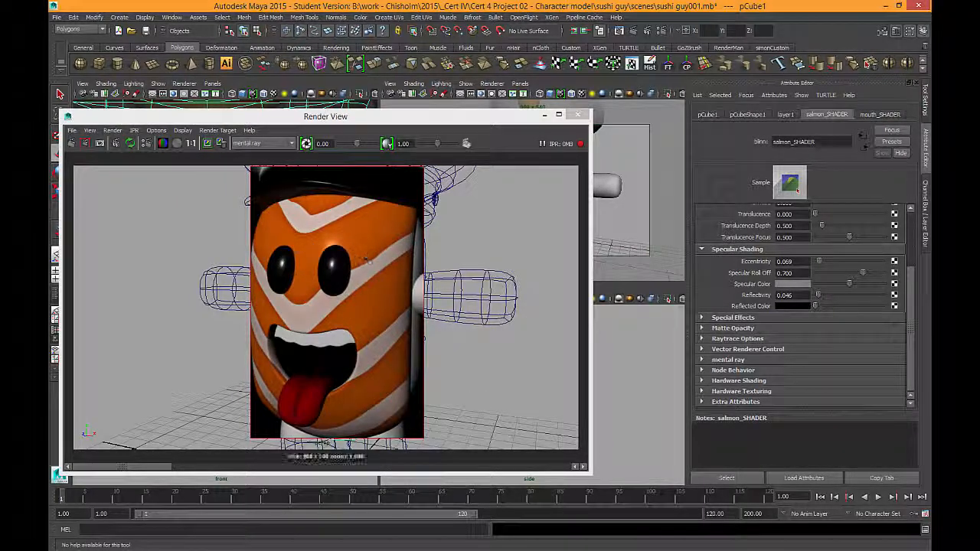
{"action": "left_click_drag", "start_coordinate": [819, 261], "coordinate": [885, 274]}
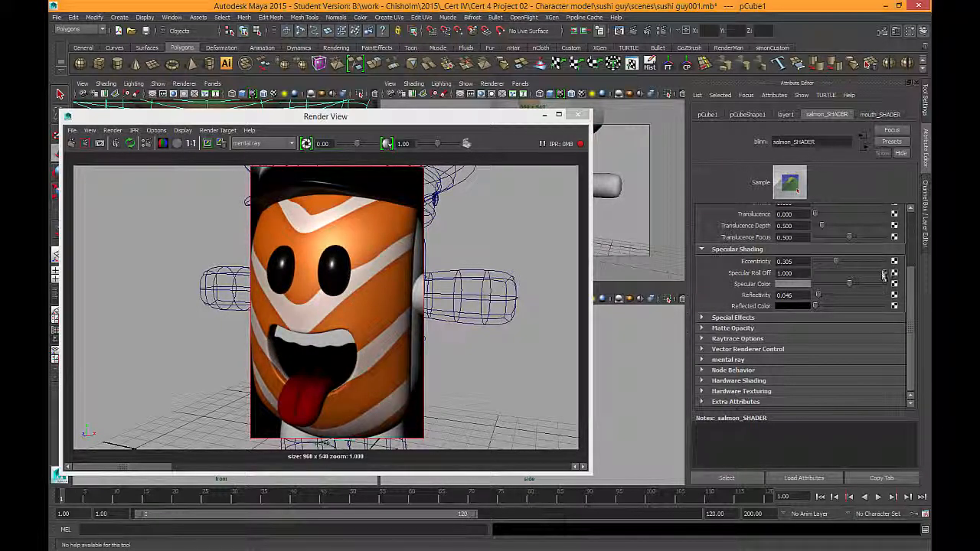
{"action": "left_click_drag", "start_coordinate": [884, 276], "coordinate": [862, 278]}
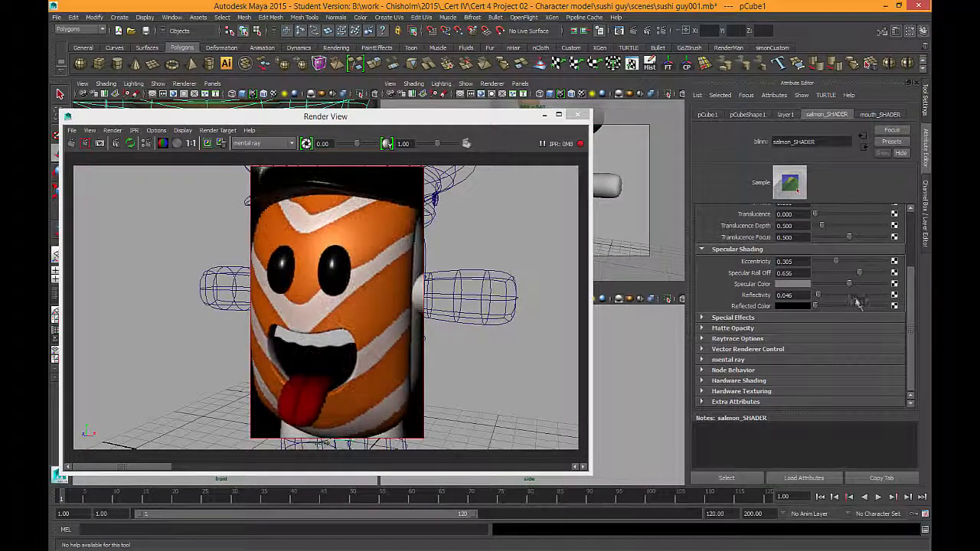
- Change salmon_SHADER's Specular Color to the recently used orange and darken it to a deeper orange
{"action": "left_click", "coordinate": [800, 285]}
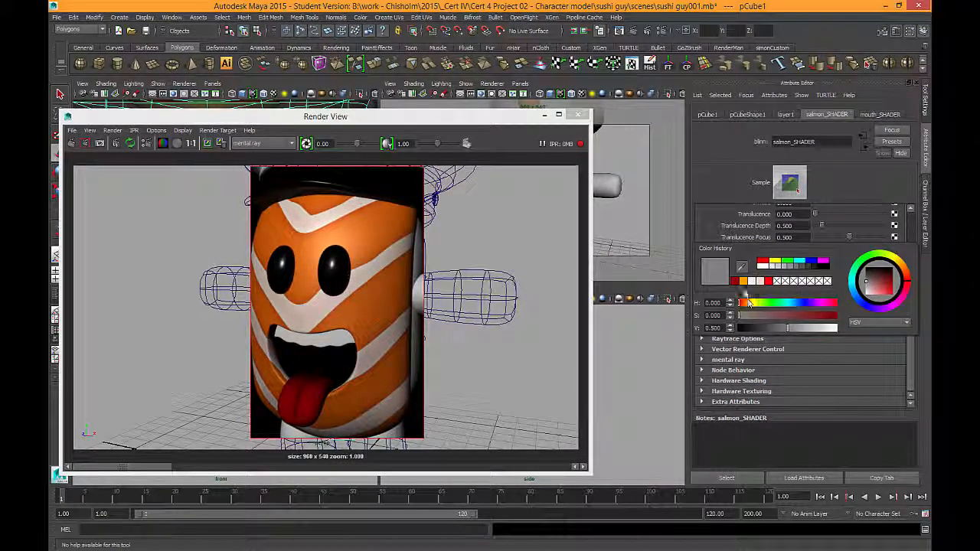
{"action": "left_click", "coordinate": [744, 281]}
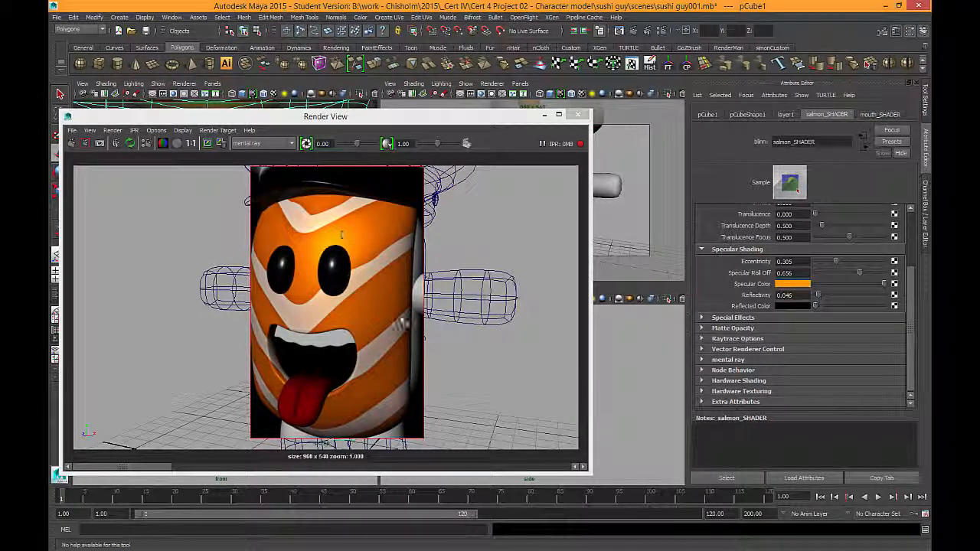
{"action": "left_click", "coordinate": [800, 284]}
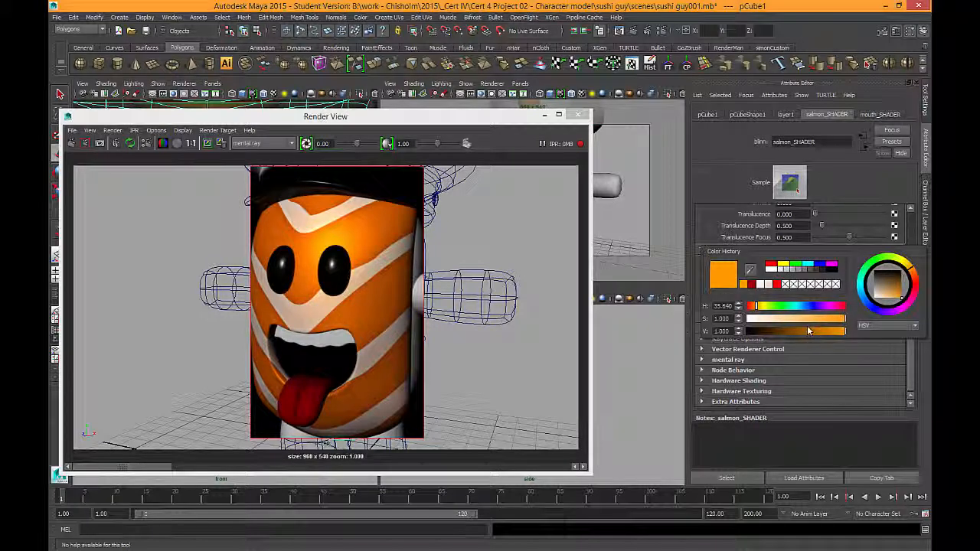
{"action": "left_click", "coordinate": [359, 317]}
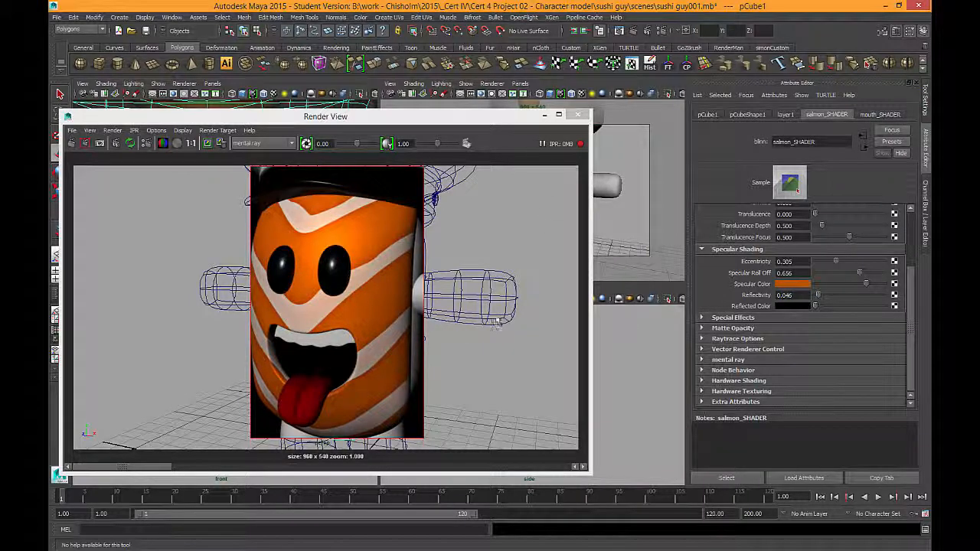
- Select the tongue and change the material type of tongue_SHADER to Blinn
{"action": "mouse_move", "coordinate": [424, 127]}
{"action": "left_mouse_down"}
{"action": "mouse_move", "coordinate": [452, 368]}
{"action": "mouse_move", "coordinate": [431, 130]}
{"action": "left_mouse_up"}
{"action": "left_click", "coordinate": [515, 238]}
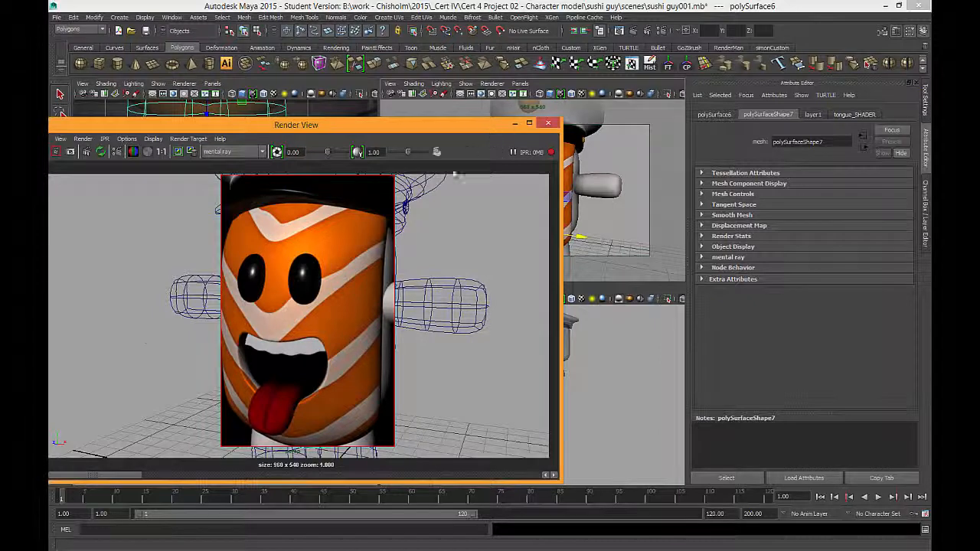
{"action": "left_click_drag", "start_coordinate": [493, 128], "coordinate": [395, 287]}
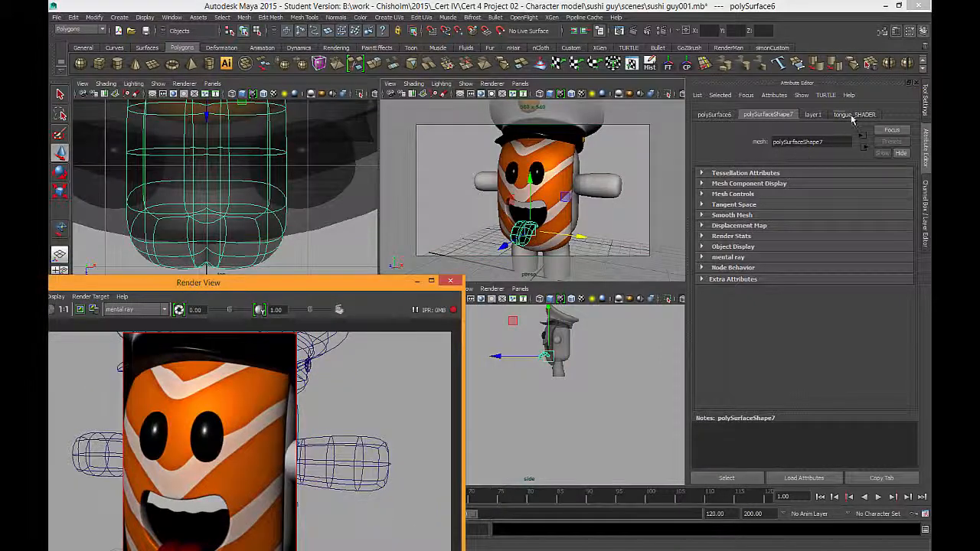
{"action": "left_click", "coordinate": [851, 115]}
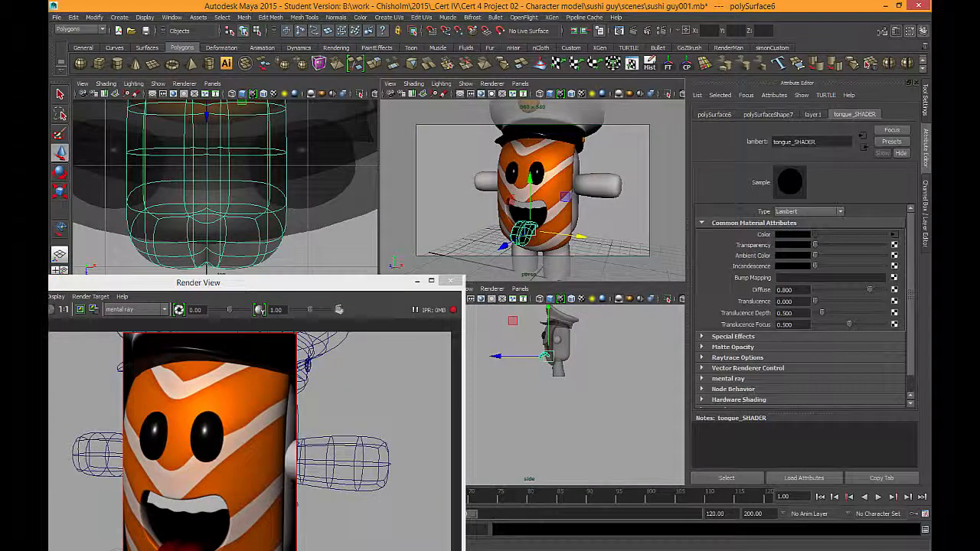
{"action": "left_click", "coordinate": [791, 213]}
{"action": "scroll", "coordinate": [792, 237], "scroll_direction": "up", "scroll_amount": 2}
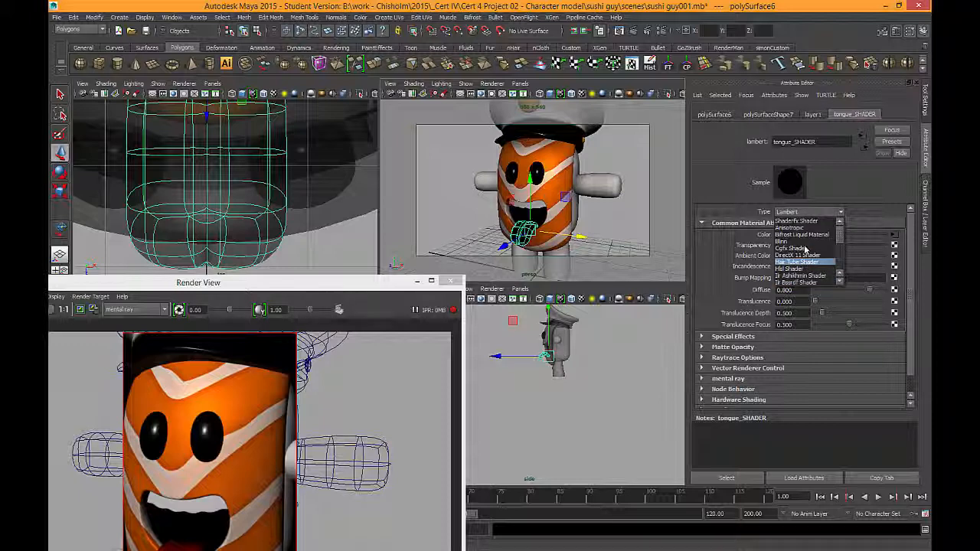
{"action": "left_click", "coordinate": [790, 243]}
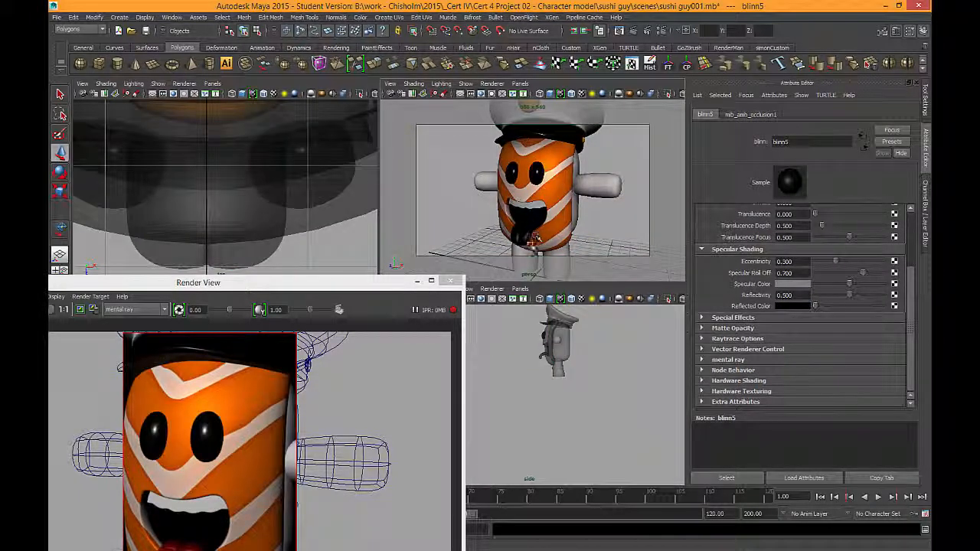
{"action": "scroll", "coordinate": [862, 311], "scroll_direction": "up", "scroll_amount": 3}
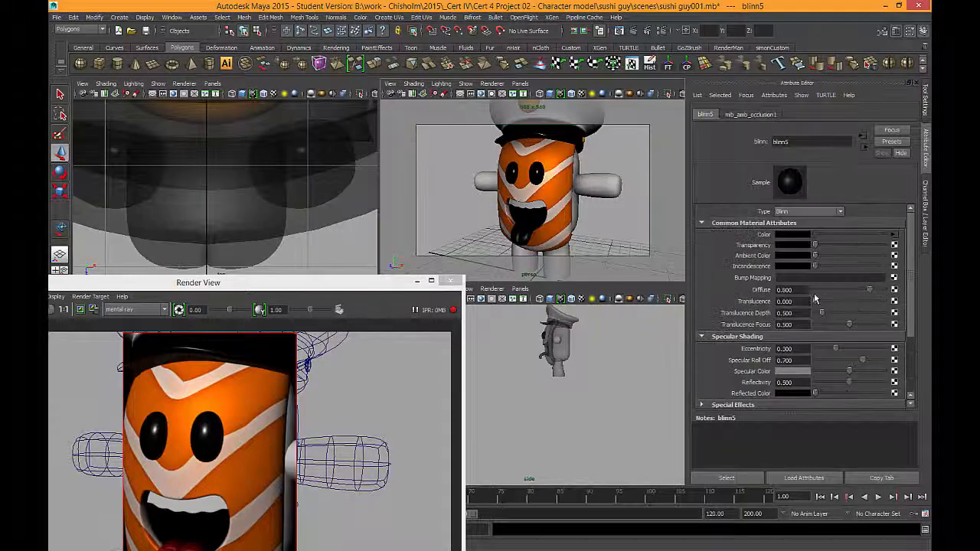
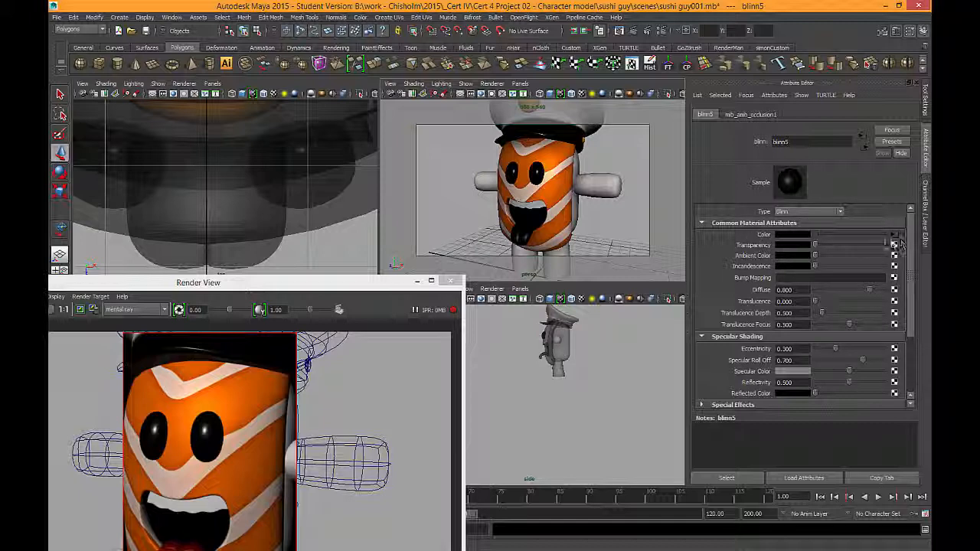
- Inspect the ambient occlusion texture driving the tongue material's Color, then arrange the Render View to examine the tongue beside the material's attributes
{"action": "left_click", "coordinate": [894, 235]}
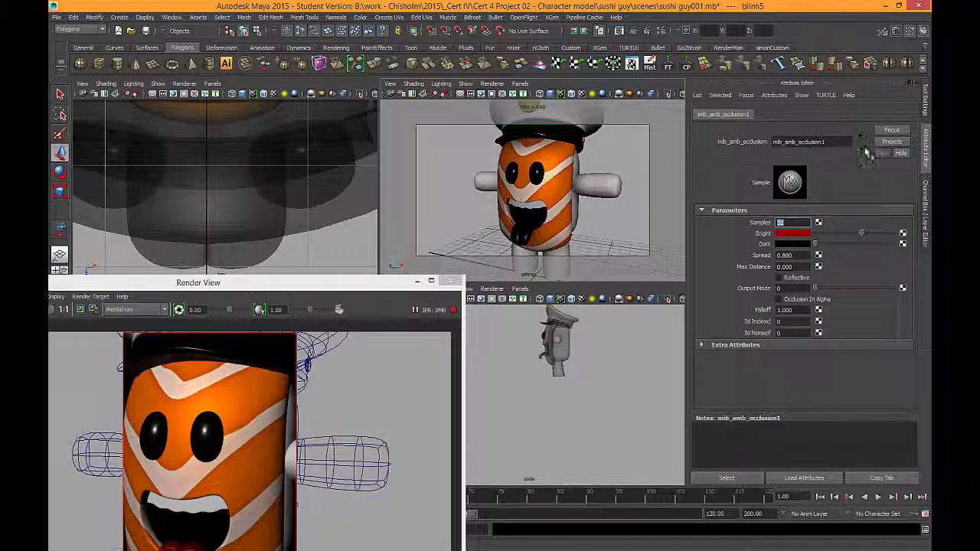
{"action": "left_click", "coordinate": [863, 147]}
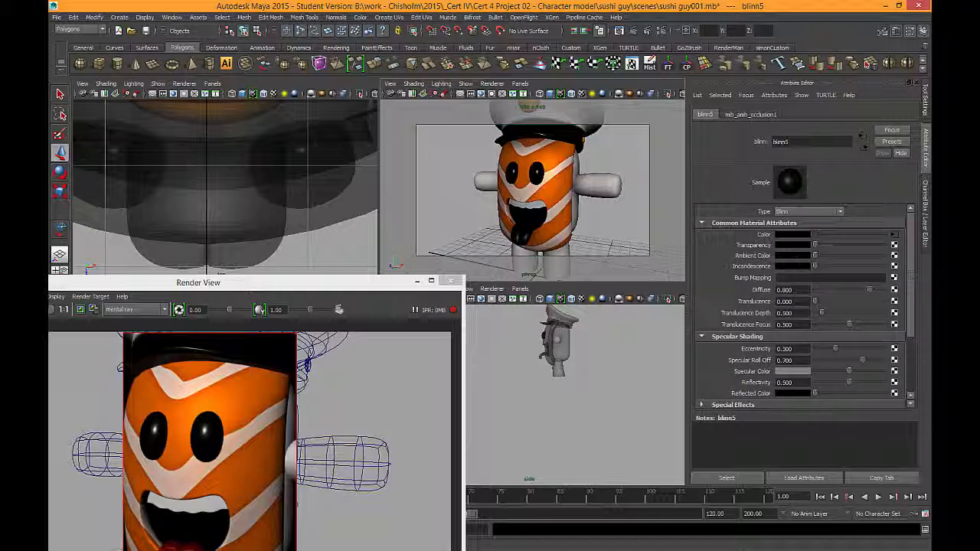
{"action": "left_click_drag", "start_coordinate": [380, 285], "coordinate": [424, 151]}
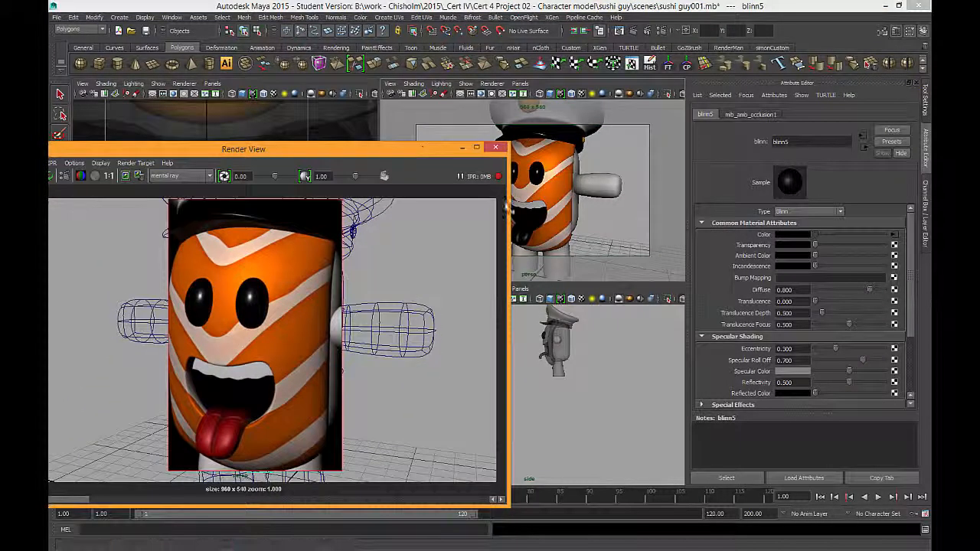
{"action": "left_click_drag", "start_coordinate": [508, 202], "coordinate": [298, 201]}
{"action": "left_click_drag", "start_coordinate": [208, 152], "coordinate": [403, 125]}
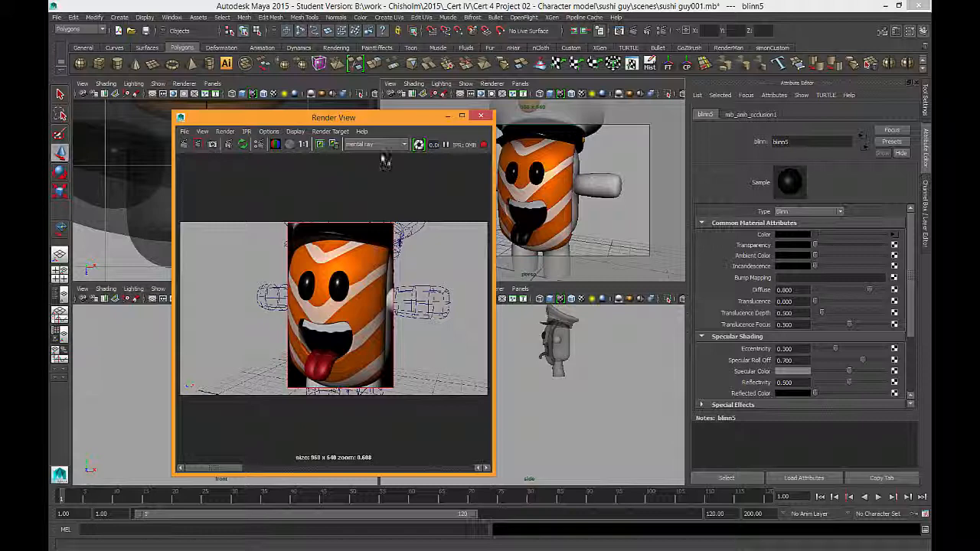
{"action": "scroll", "coordinate": [348, 326], "scroll_direction": "up", "scroll_amount": 3}
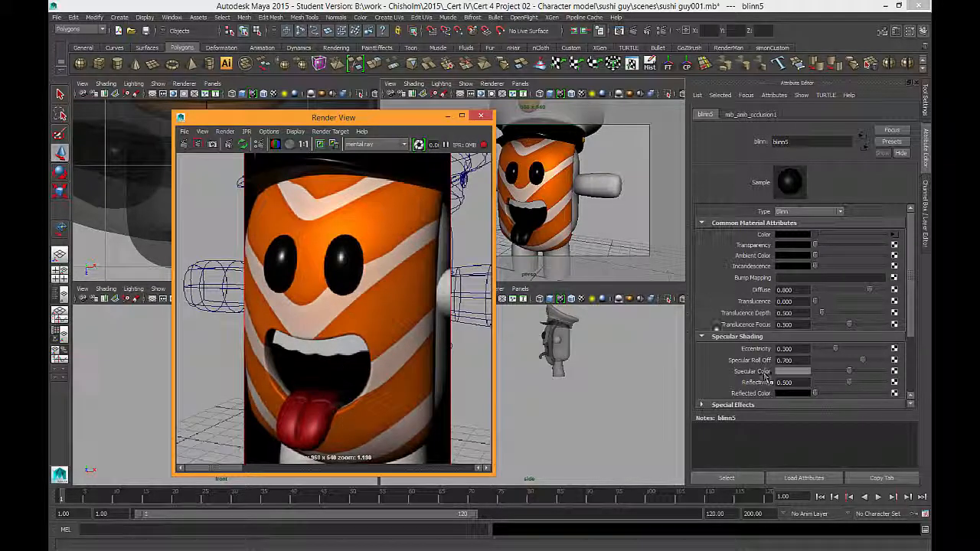
- Set the tongue material's Reflectivity to 0, Eccentricity to 0.366, Specular Roll Off to 0.527 and Specular Color to white
{"action": "left_click", "coordinate": [816, 383]}
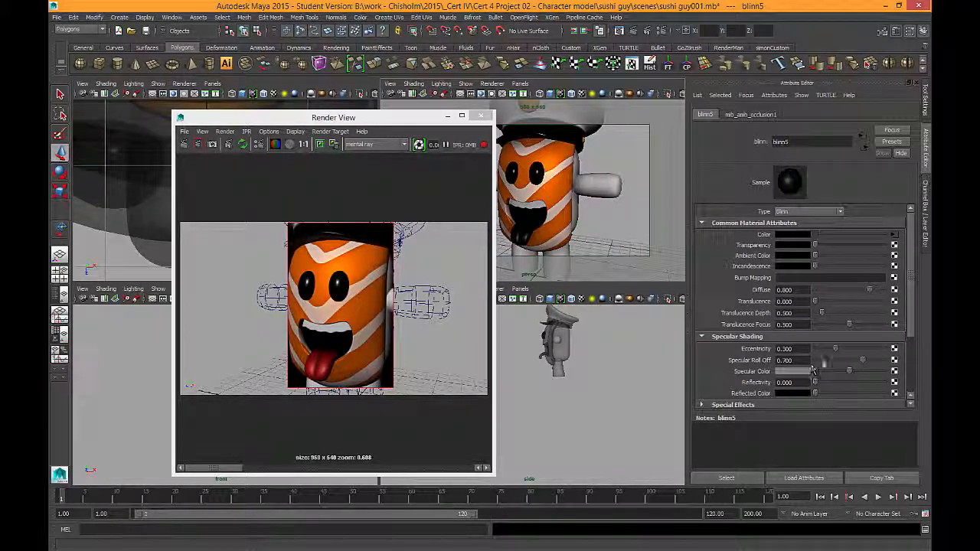
{"action": "left_click_drag", "start_coordinate": [840, 352], "coordinate": [874, 352]}
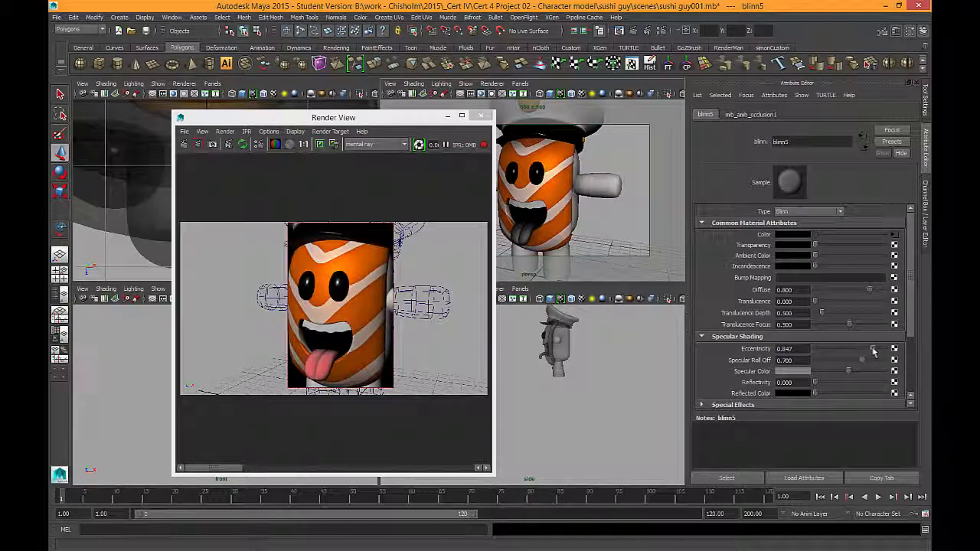
{"action": "mouse_move", "coordinate": [873, 351]}
{"action": "left_mouse_down"}
{"action": "mouse_move", "coordinate": [856, 352]}
{"action": "mouse_move", "coordinate": [864, 360]}
{"action": "left_mouse_up"}
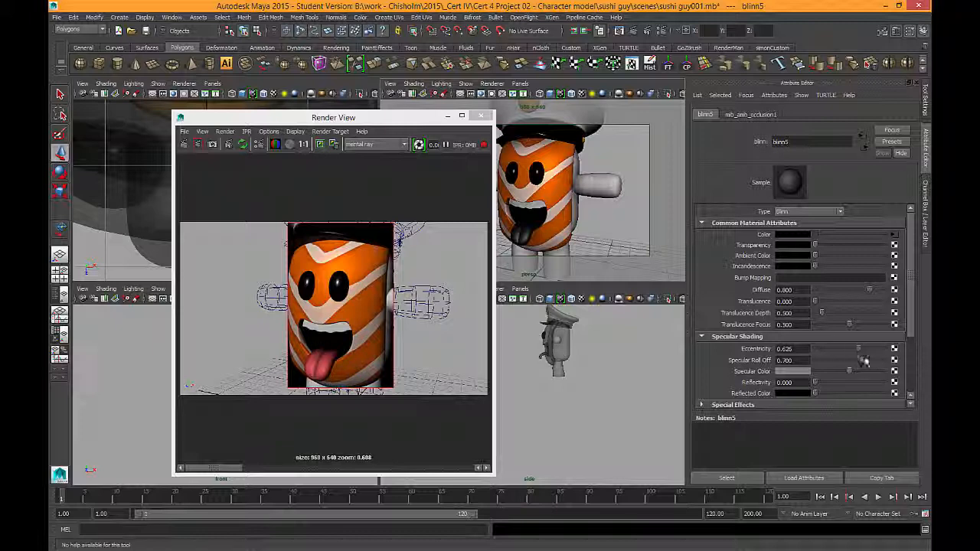
{"action": "left_click_drag", "start_coordinate": [863, 361], "coordinate": [835, 369]}
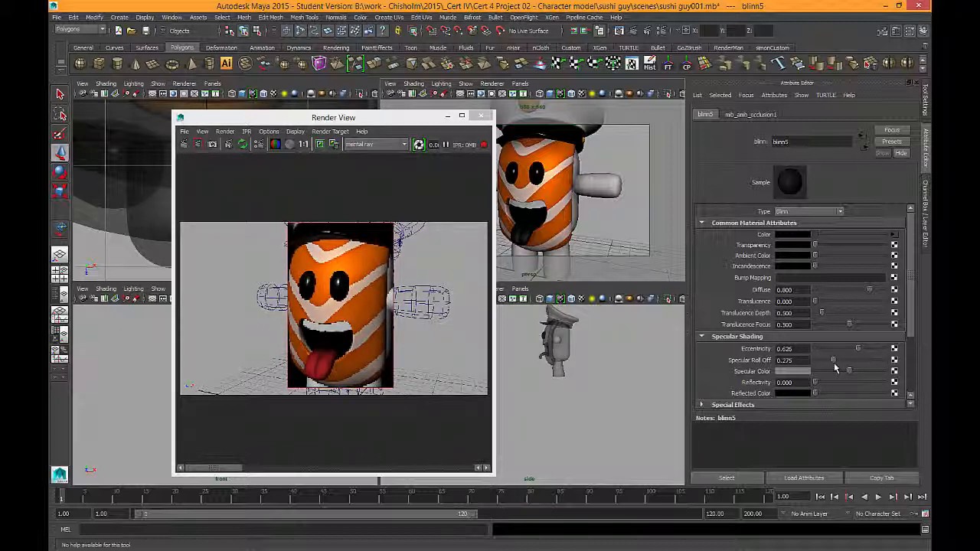
{"action": "left_click_drag", "start_coordinate": [837, 362], "coordinate": [887, 373]}
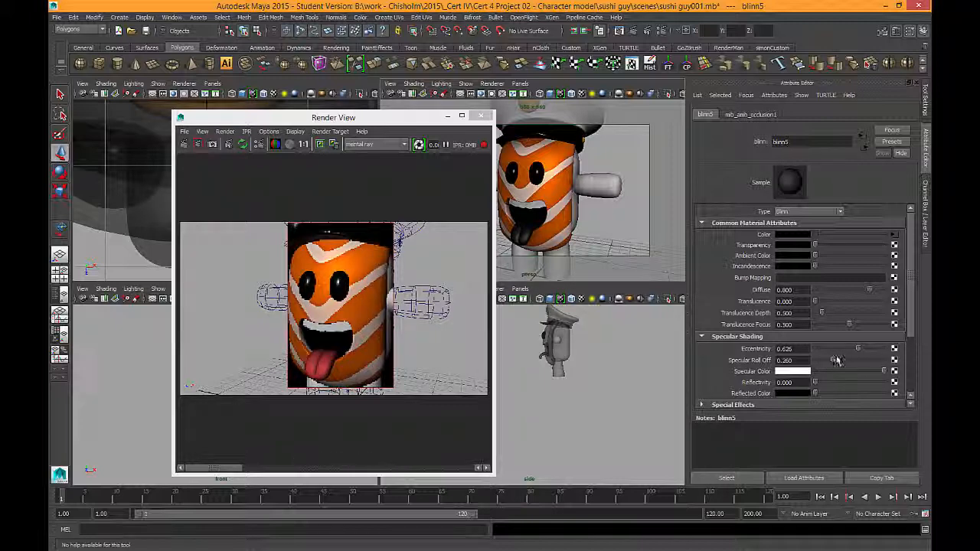
{"action": "mouse_move", "coordinate": [846, 362]}
{"action": "left_mouse_down"}
{"action": "mouse_move", "coordinate": [834, 350]}
{"action": "mouse_move", "coordinate": [862, 357]}
{"action": "mouse_move", "coordinate": [852, 362]}
{"action": "left_mouse_up"}
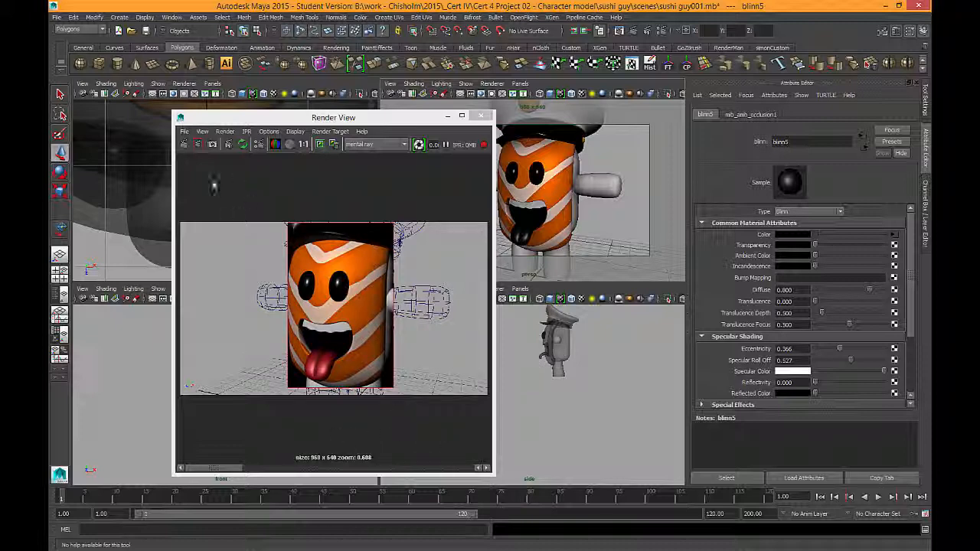
- Enlarge the Render View to judge the tongue's highlight, then stop the IPR render and uncover the perspective view
{"action": "left_click_drag", "start_coordinate": [174, 113], "coordinate": [87, 42]}
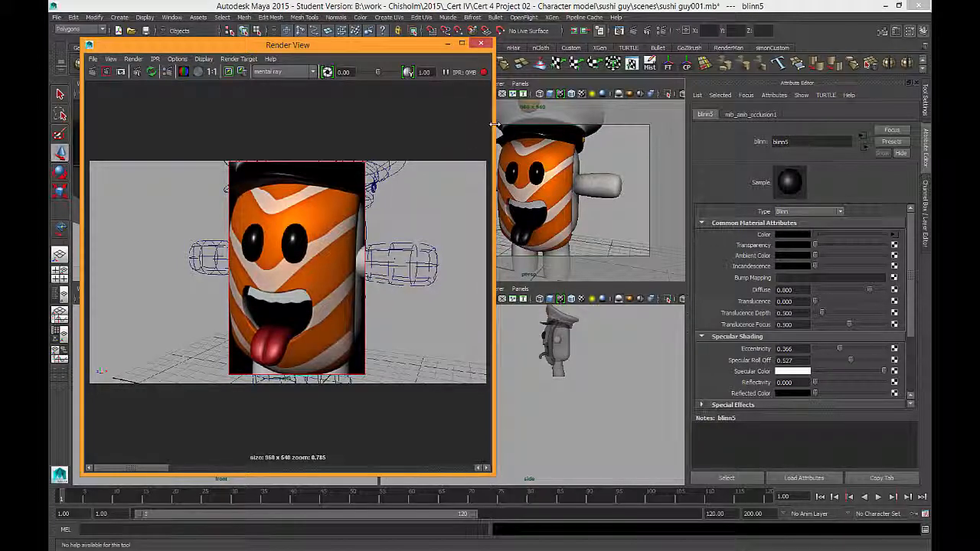
{"action": "left_click_drag", "start_coordinate": [494, 131], "coordinate": [641, 143]}
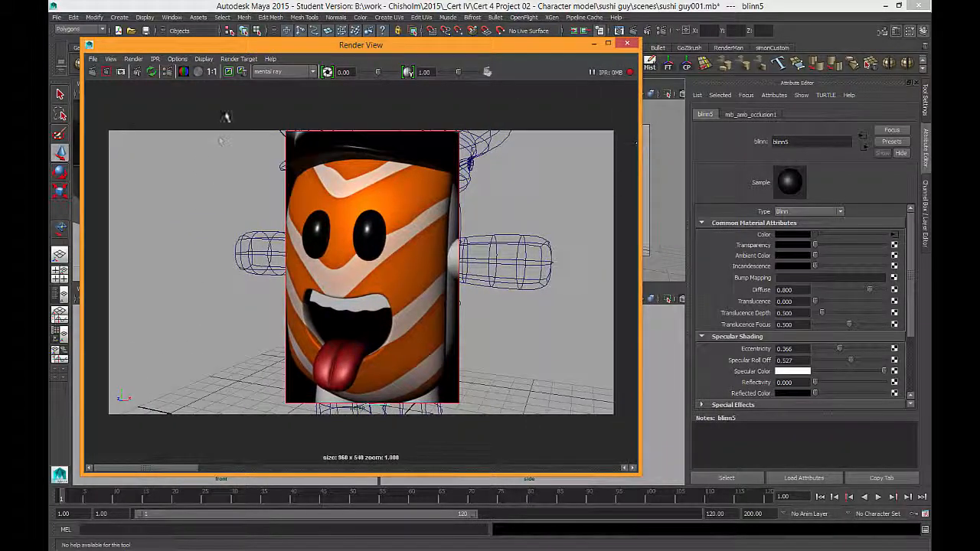
{"action": "left_click", "coordinate": [629, 72]}
{"action": "left_click_drag", "start_coordinate": [475, 45], "coordinate": [386, 290]}
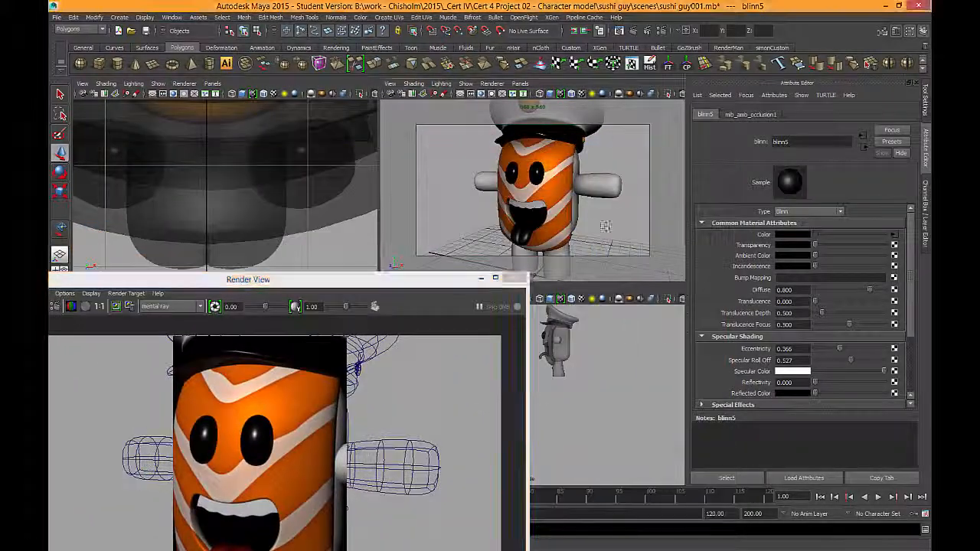
- Frame the whole character with hat and legs in the perspective view and run a region render on an empty corner of the image
{"action": "middle_click_drag", "start_coordinate": [567, 181], "coordinate": [561, 186], "text": "alt"}
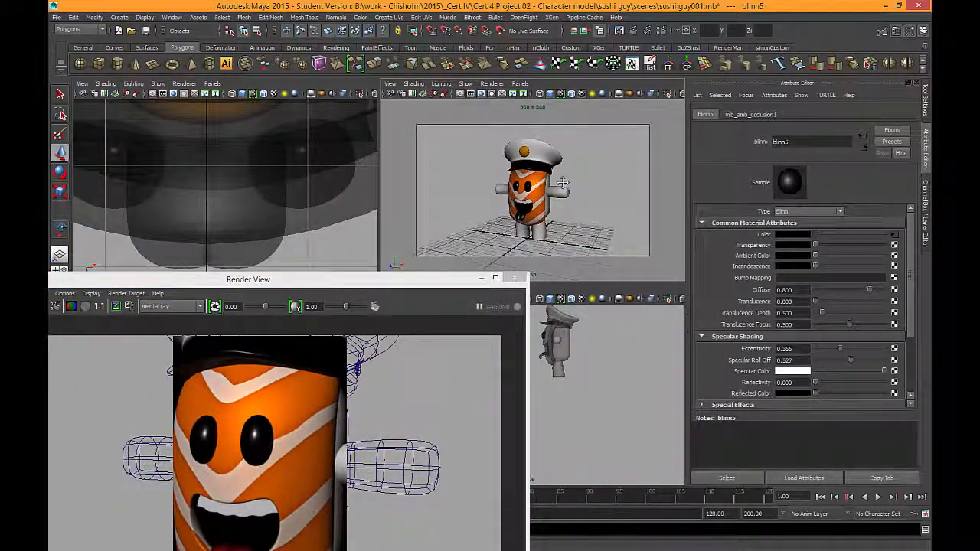
{"action": "left_click_drag", "start_coordinate": [563, 190], "coordinate": [568, 189], "text": "alt"}
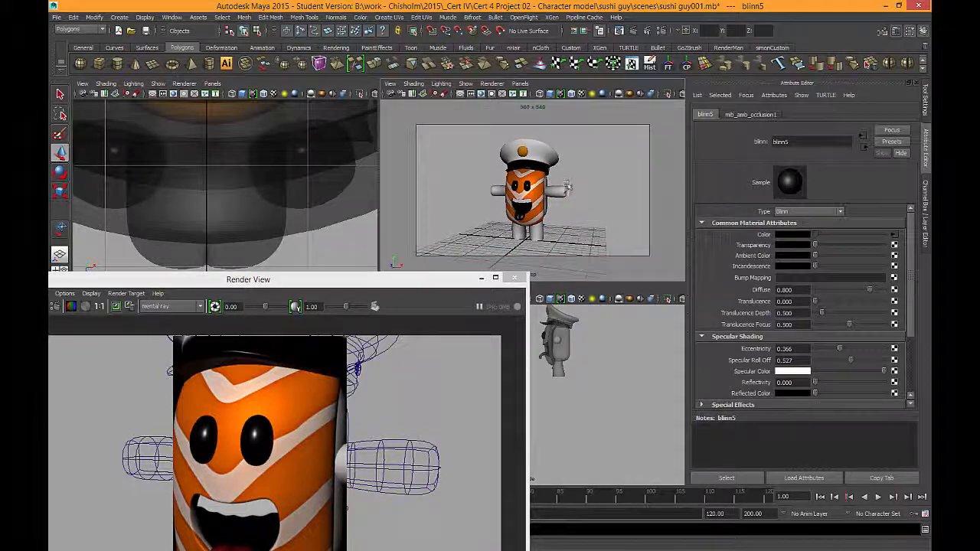
{"action": "scroll", "coordinate": [569, 192], "scroll_direction": "up", "scroll_amount": 2}
{"action": "left_click_drag", "start_coordinate": [416, 280], "coordinate": [582, 103]}
{"action": "left_click_drag", "start_coordinate": [157, 150], "coordinate": [187, 192]}
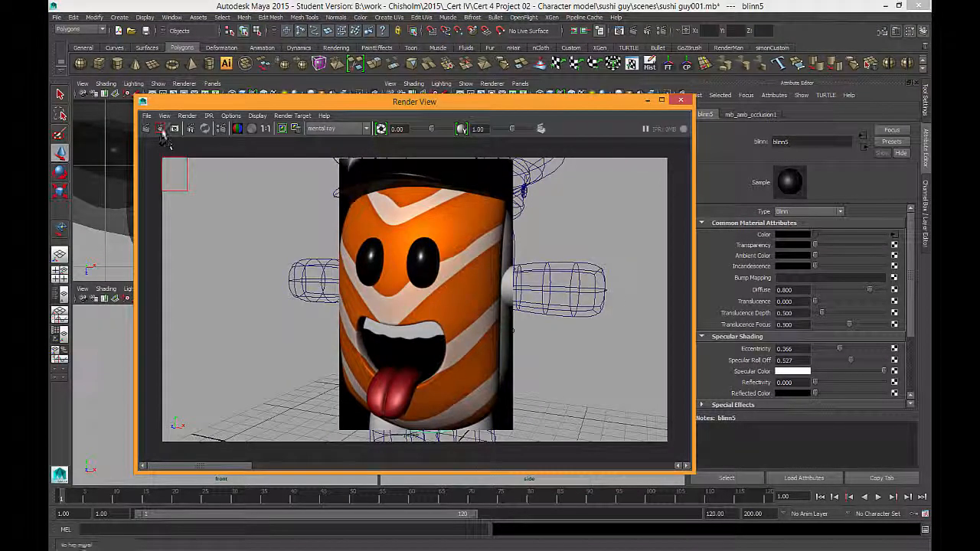
{"action": "left_click", "coordinate": [159, 128]}
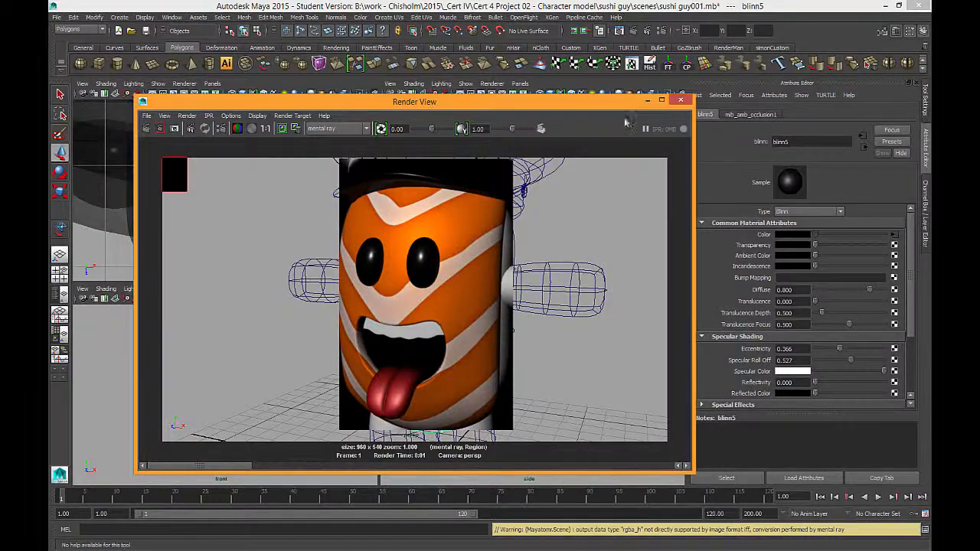
- Set the perspective camera's environment Background Color to a medium grey and render the full frame with mental ray
{"action": "left_click_drag", "start_coordinate": [490, 101], "coordinate": [395, 330]}
{"action": "left_click", "coordinate": [402, 94]}
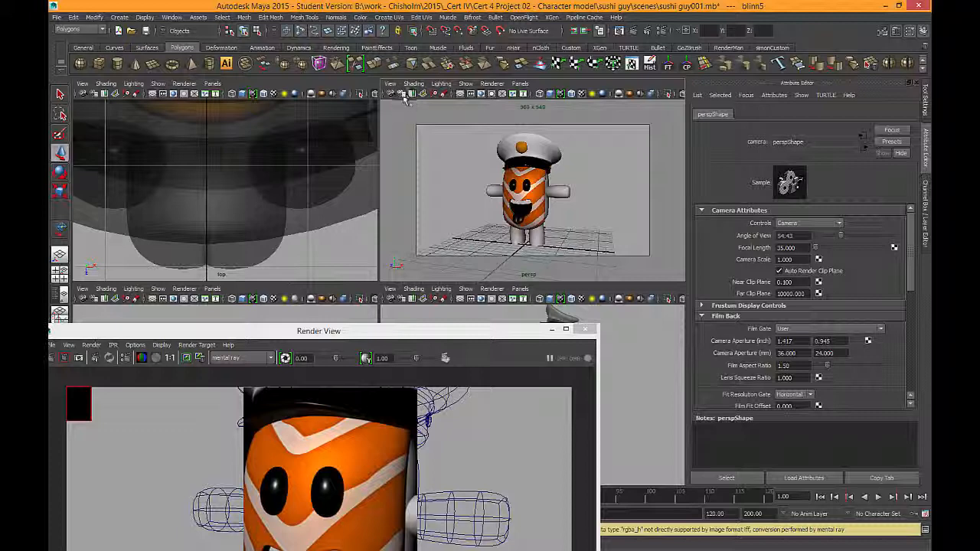
{"action": "scroll", "coordinate": [781, 308], "scroll_direction": "down", "scroll_amount": 10}
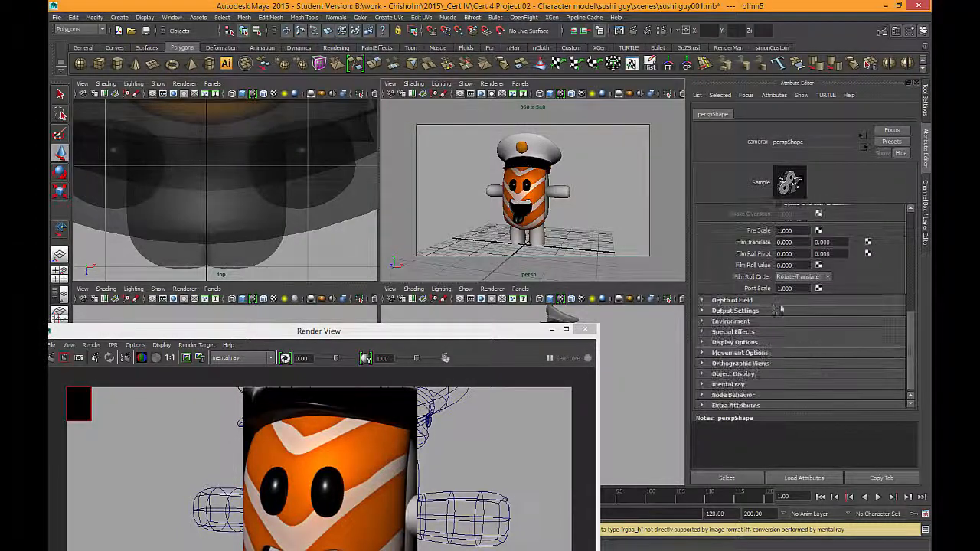
{"action": "left_click", "coordinate": [739, 321]}
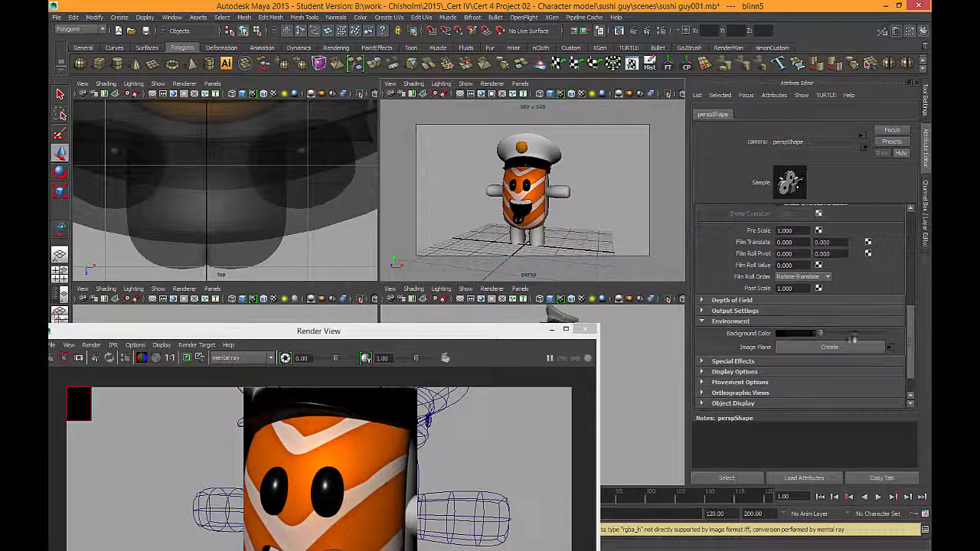
{"action": "left_click_drag", "start_coordinate": [852, 339], "coordinate": [842, 338]}
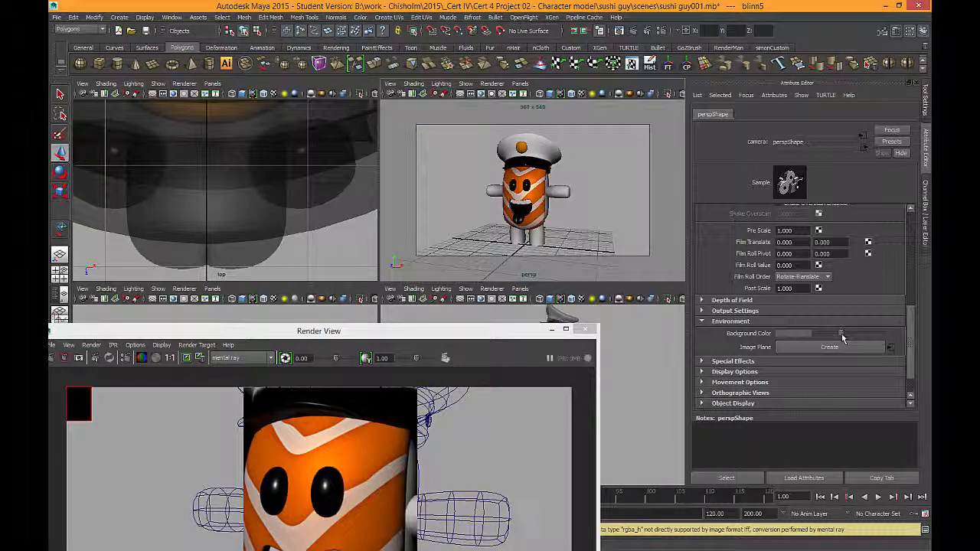
{"action": "left_click_drag", "start_coordinate": [520, 332], "coordinate": [598, 30]}
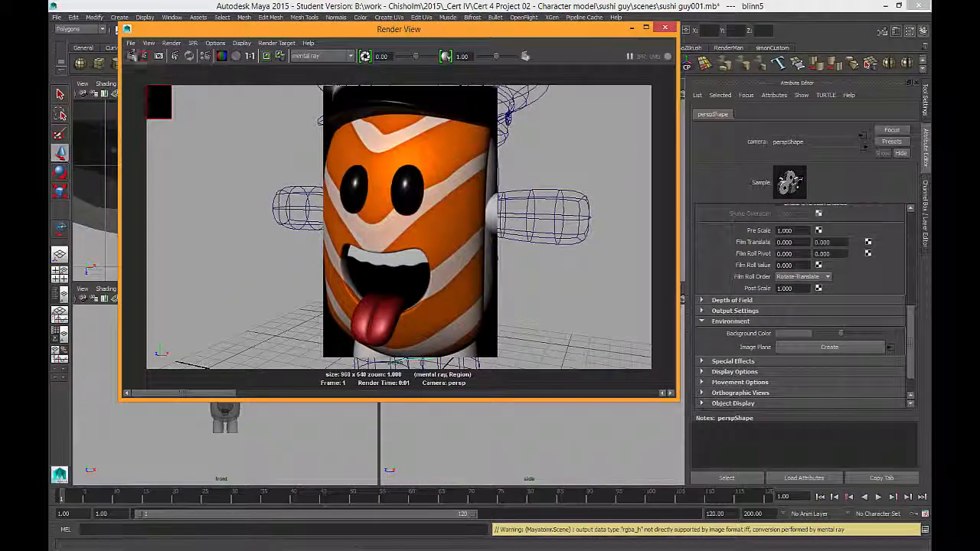
{"action": "left_click", "coordinate": [131, 56]}
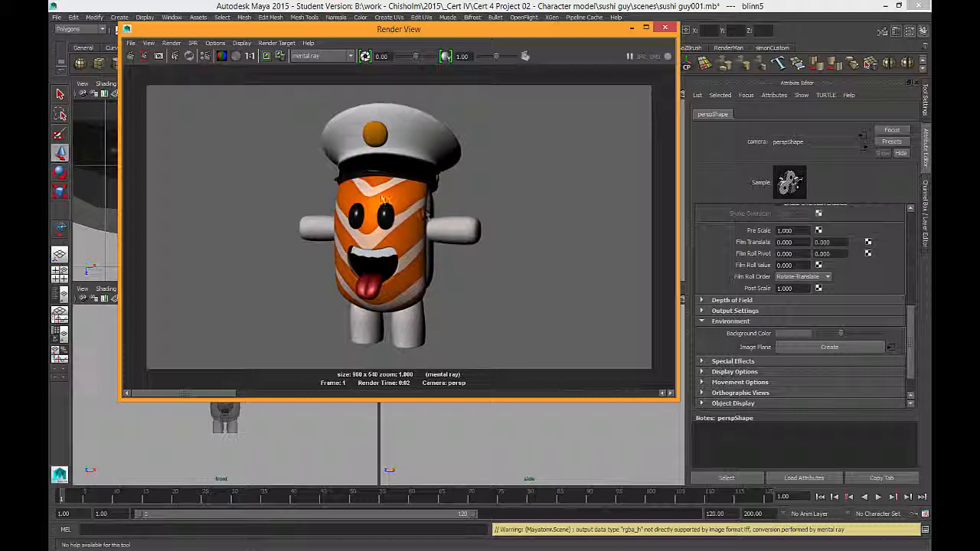
- Orbit the perspective camera to the character's back, keep the current front render and render the new view
{"action": "left_click_drag", "start_coordinate": [532, 29], "coordinate": [249, 80]}
{"action": "left_click_drag", "start_coordinate": [536, 207], "coordinate": [666, 209], "text": "alt"}
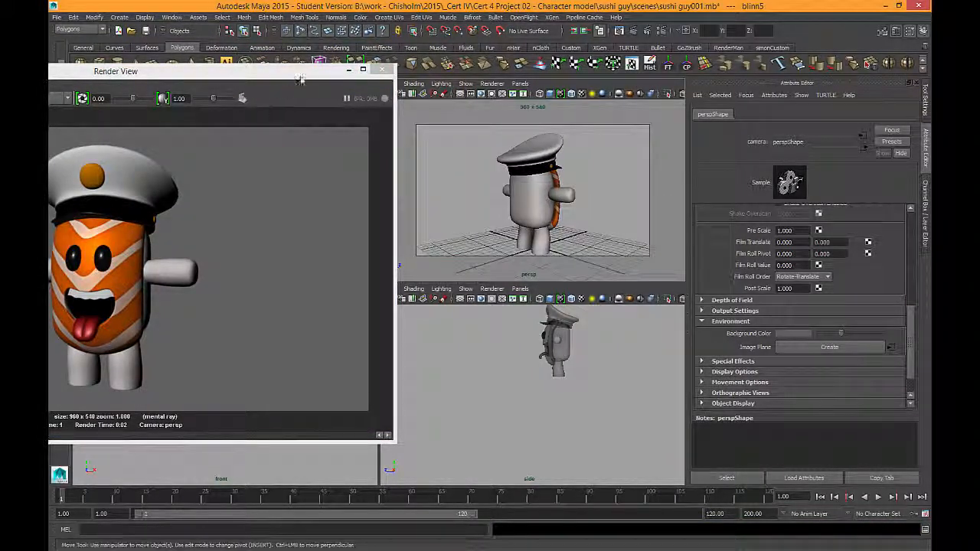
{"action": "left_click_drag", "start_coordinate": [298, 73], "coordinate": [658, 60]}
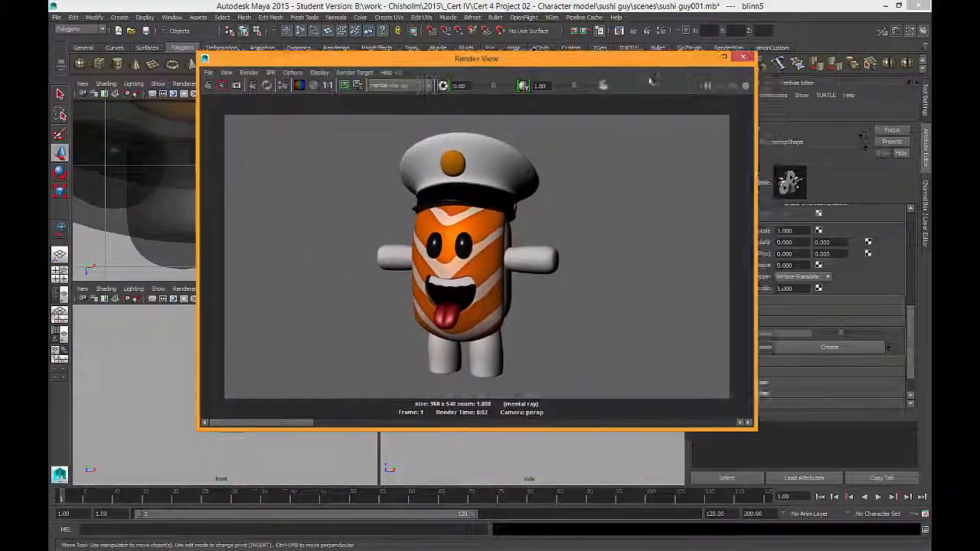
{"action": "left_click", "coordinate": [346, 87]}
{"action": "left_click", "coordinate": [209, 85]}
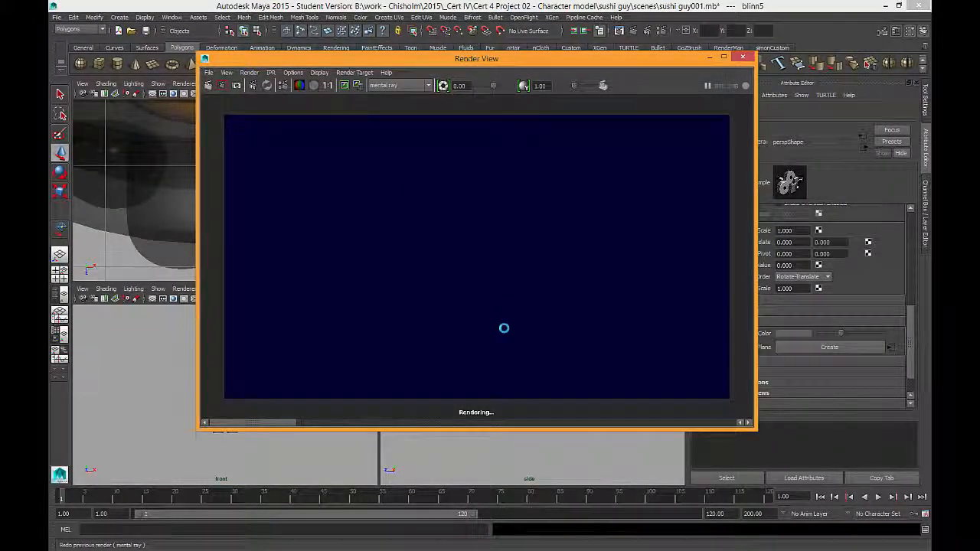